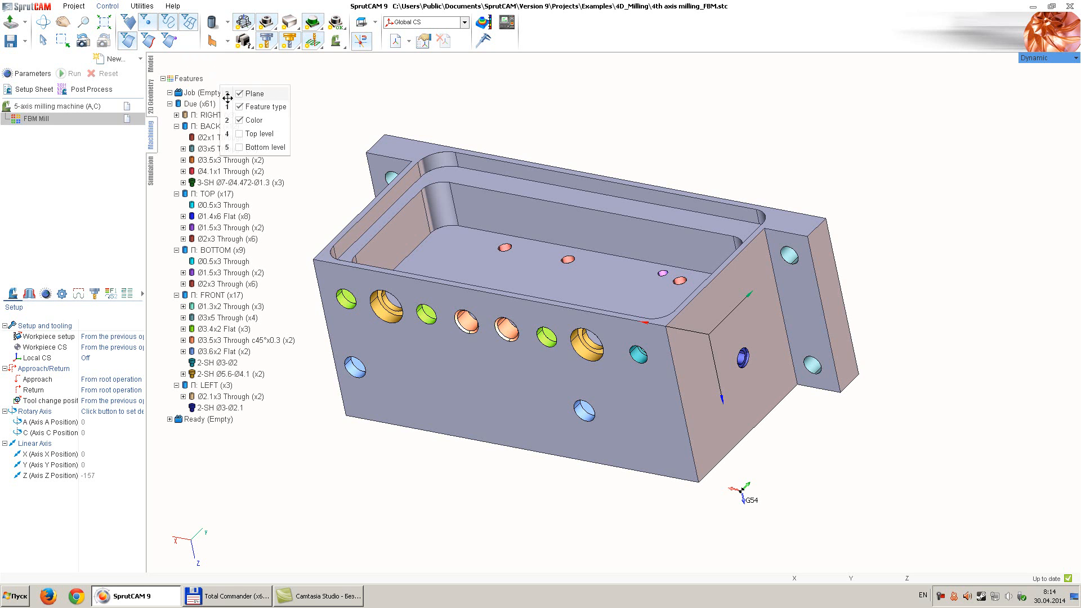
Step: Turn off grouping by plane in the feature list and turn it back on
{"action": "left_click", "coordinate": [239, 94]}
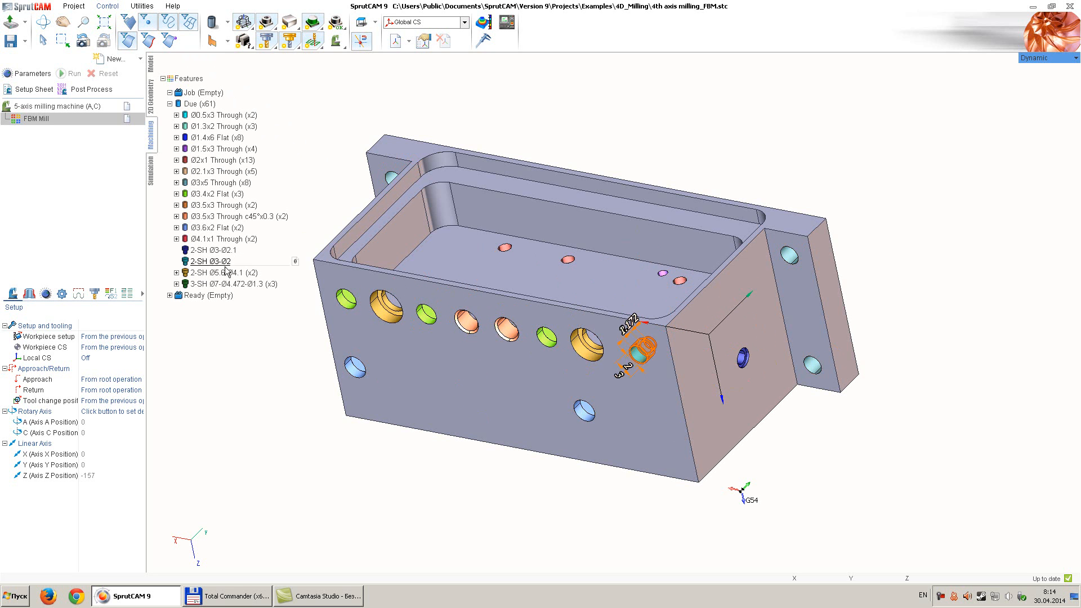
{"action": "left_click", "coordinate": [228, 79]}
{"action": "left_click", "coordinate": [240, 93]}
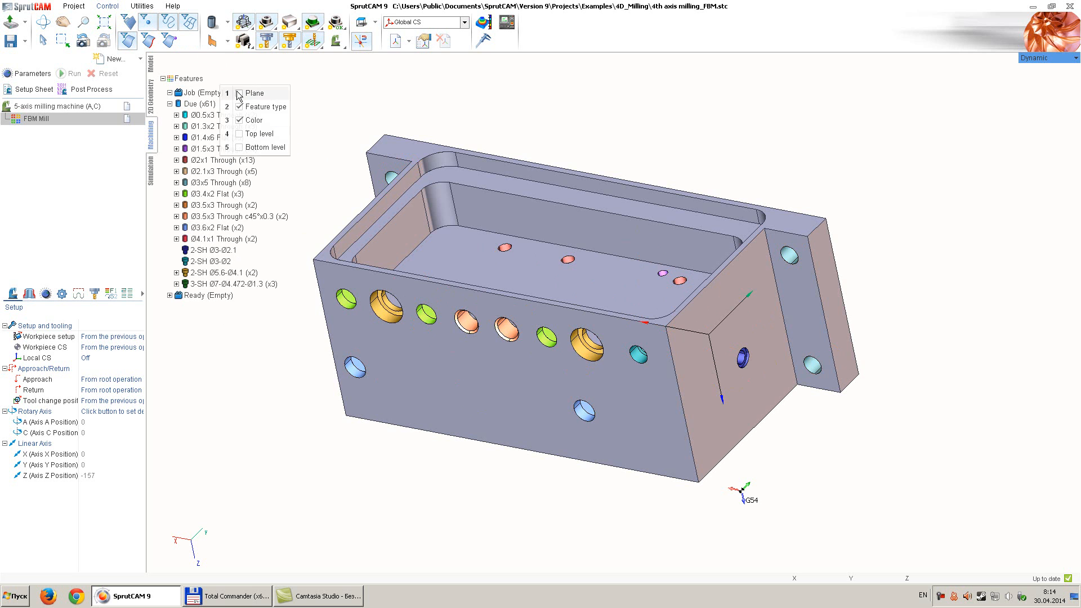
Step: Select the four Ø3x5 through holes on the back face and open their machining operations
{"action": "scroll", "coordinate": [518, 222], "scroll_direction": "down", "scroll_amount": 3}
{"action": "scroll", "coordinate": [465, 217], "scroll_direction": "up", "scroll_amount": 3}
{"action": "middle_click_drag", "start_coordinate": [373, 179], "coordinate": [467, 337]}
{"action": "scroll", "coordinate": [467, 336], "scroll_direction": "down", "scroll_amount": 3}
{"action": "middle_click_drag", "start_coordinate": [433, 266], "coordinate": [478, 329]}
{"action": "scroll", "coordinate": [478, 329], "scroll_direction": "up", "scroll_amount": 2}
{"action": "left_click", "coordinate": [422, 295]}
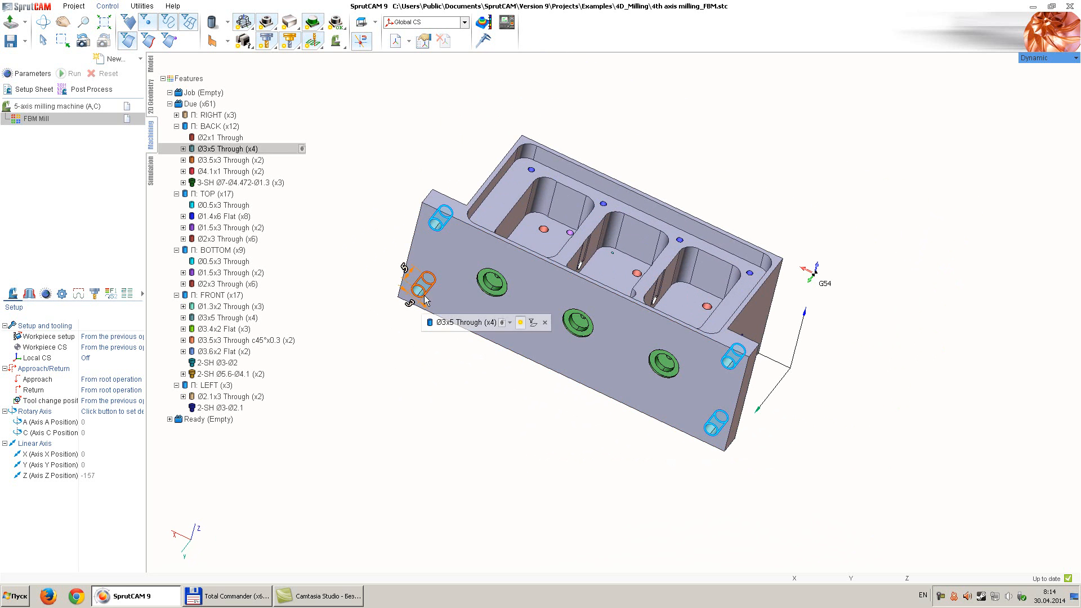
{"action": "left_click", "coordinate": [466, 322]}
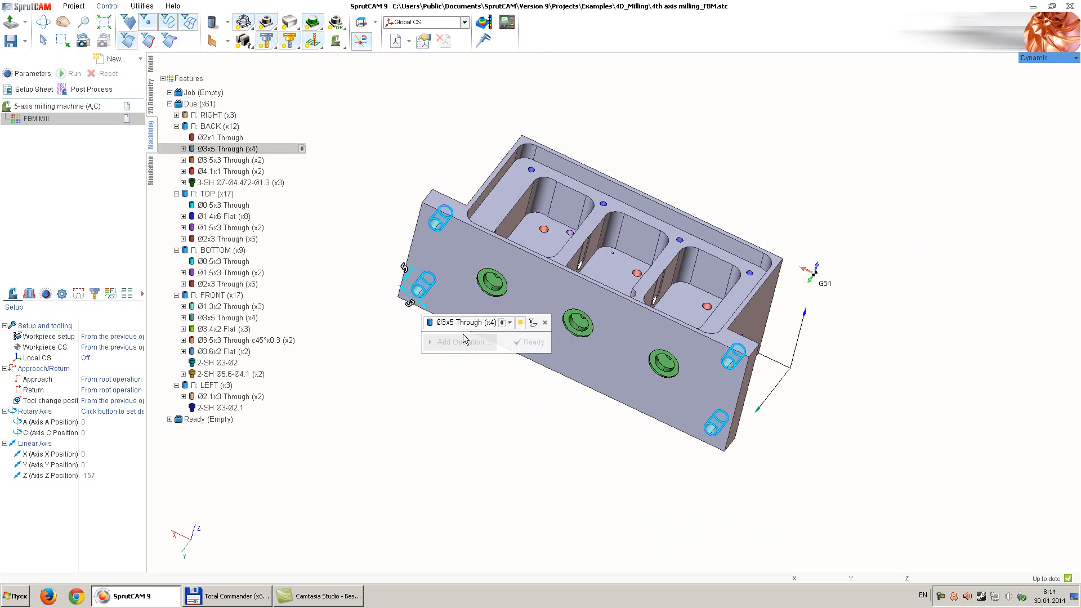
Step: Try adding 3mm spot drilling and 3mm finish drilling to the Ø3x5 back-face holes, and delete both operations
{"action": "left_click", "coordinate": [462, 342]}
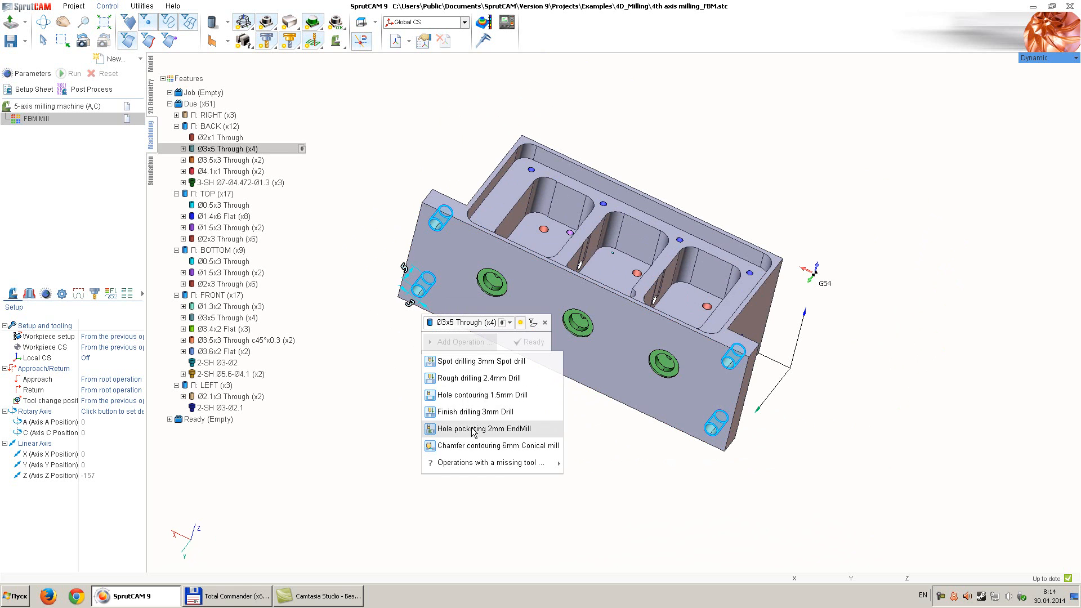
{"action": "left_click", "coordinate": [473, 360]}
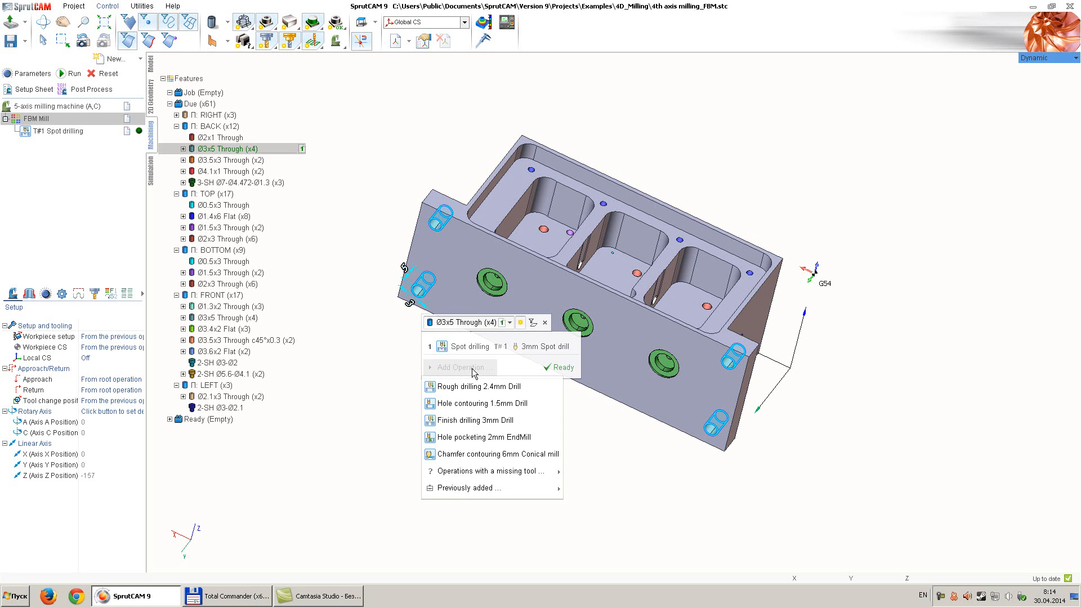
{"action": "left_click", "coordinate": [467, 418]}
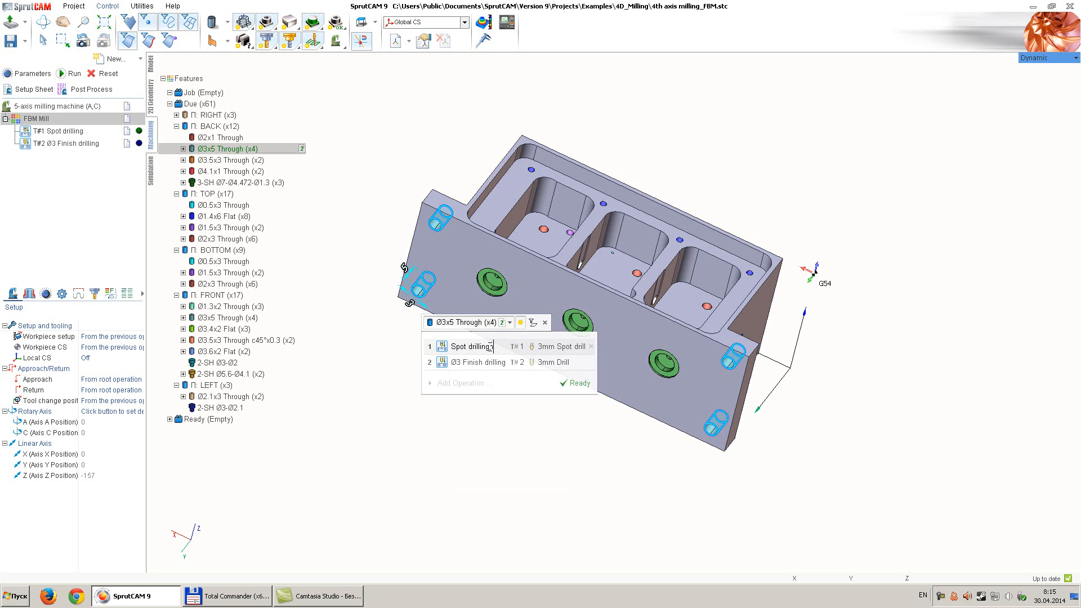
{"action": "left_click", "coordinate": [591, 346]}
{"action": "left_click", "coordinate": [590, 346]}
Step: Add spot drilling with the 3mm Spot drill and finish drilling with the 3mm Drill to the Ø3x5 holes
{"action": "left_click", "coordinate": [483, 343]}
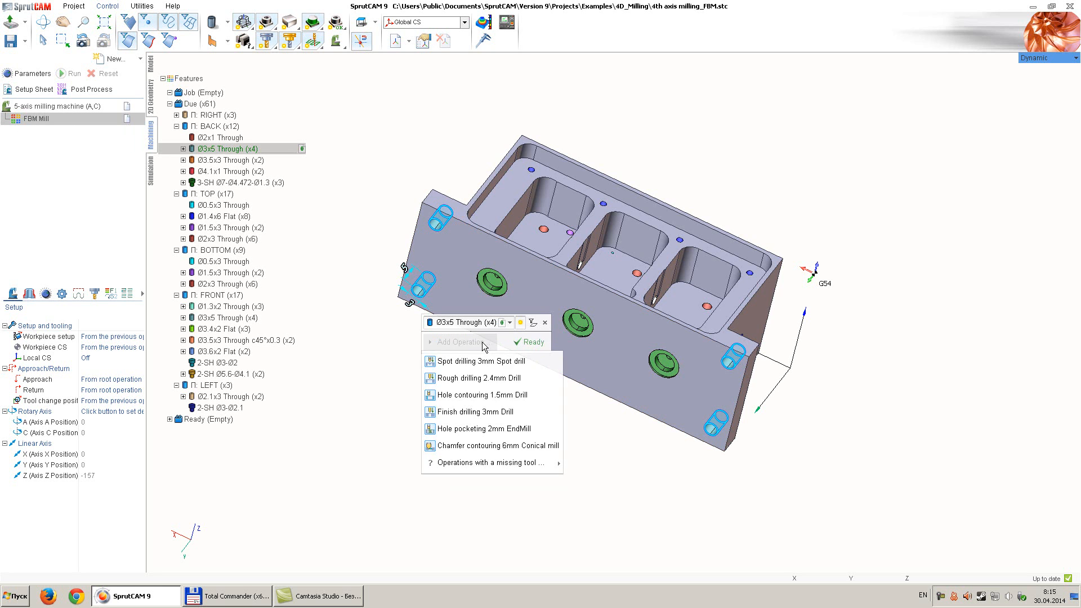
{"action": "left_click", "coordinate": [475, 358]}
{"action": "left_click", "coordinate": [468, 369]}
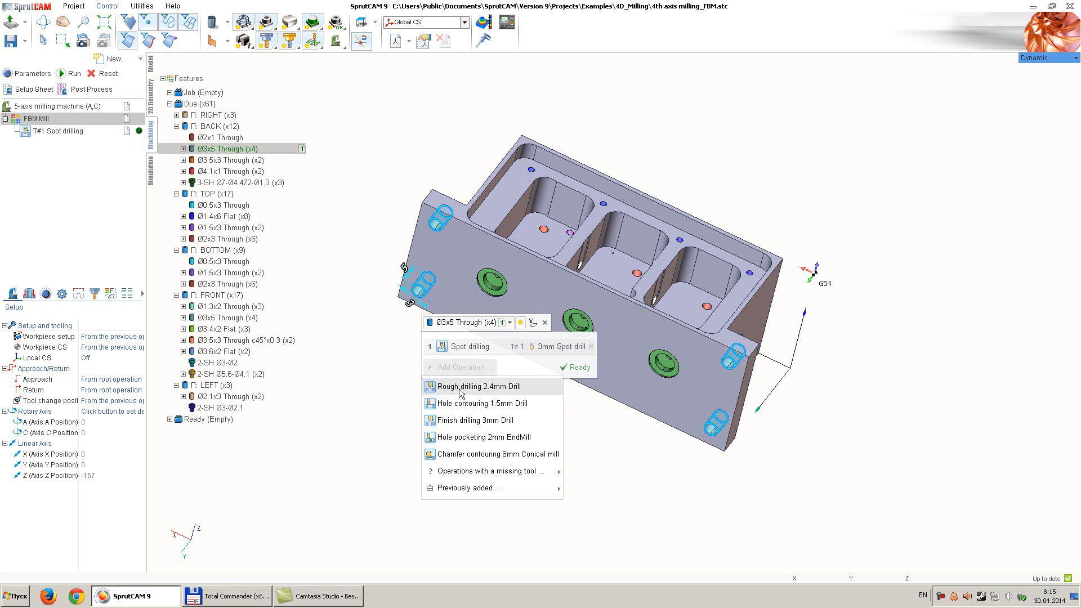
{"action": "left_click", "coordinate": [455, 425]}
{"action": "mouse_move", "coordinate": [433, 364]}
{"action": "left_mouse_down"}
{"action": "mouse_move", "coordinate": [431, 348]}
{"action": "mouse_move", "coordinate": [431, 360]}
{"action": "left_mouse_up"}
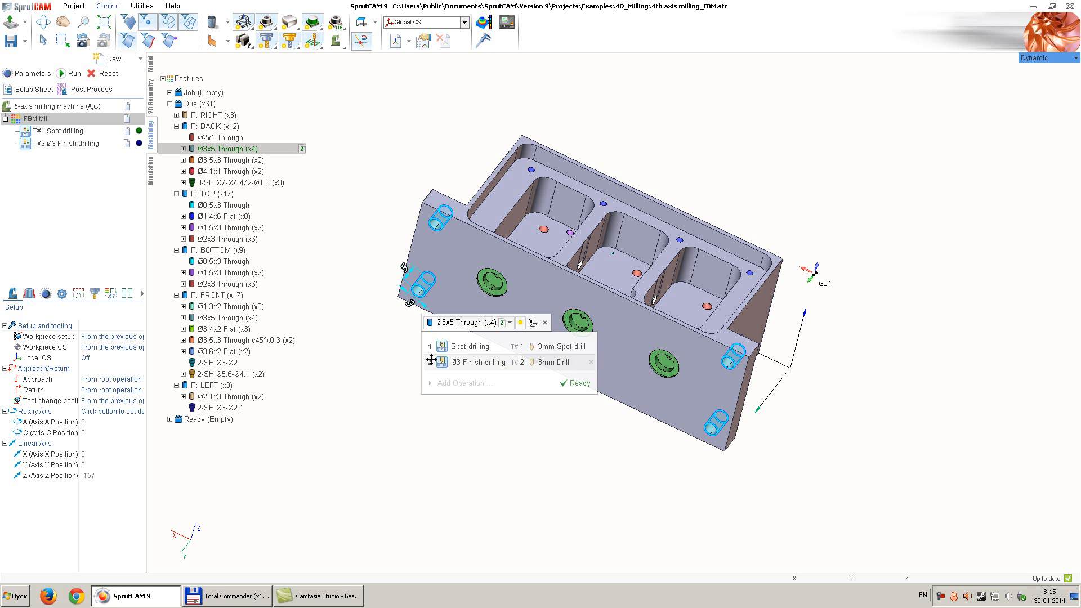
Step: Assign a new tool to the spot drilling operation and make it a 5mm Spot drill
{"action": "left_click", "coordinate": [516, 347]}
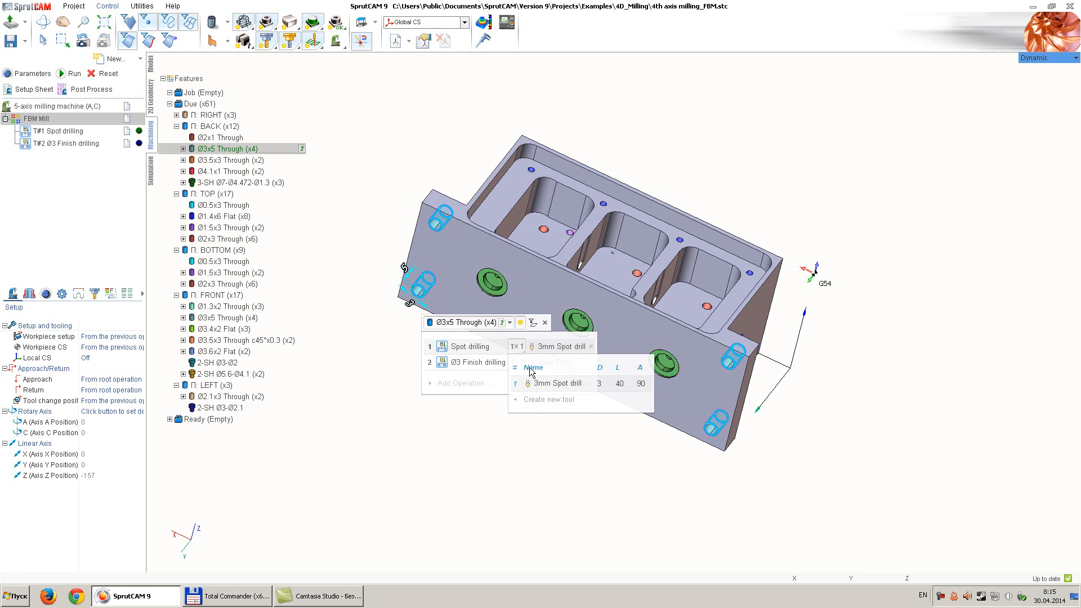
{"action": "left_click", "coordinate": [548, 399]}
{"action": "left_click", "coordinate": [532, 400]}
{"action": "left_click", "coordinate": [515, 349]}
{"action": "left_click", "coordinate": [525, 382]}
{"action": "left_click", "coordinate": [532, 346]}
{"action": "left_click", "coordinate": [538, 400]}
{"action": "left_click", "coordinate": [557, 346]}
{"action": "left_click", "coordinate": [574, 434]}
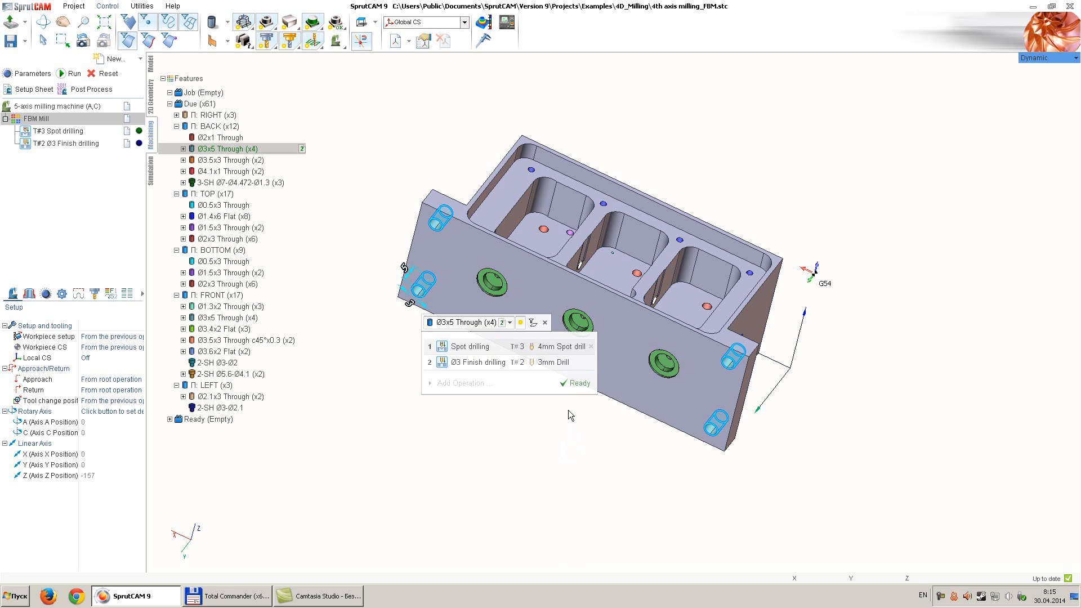
{"action": "left_click", "coordinate": [559, 347]}
{"action": "left_click", "coordinate": [571, 449]}
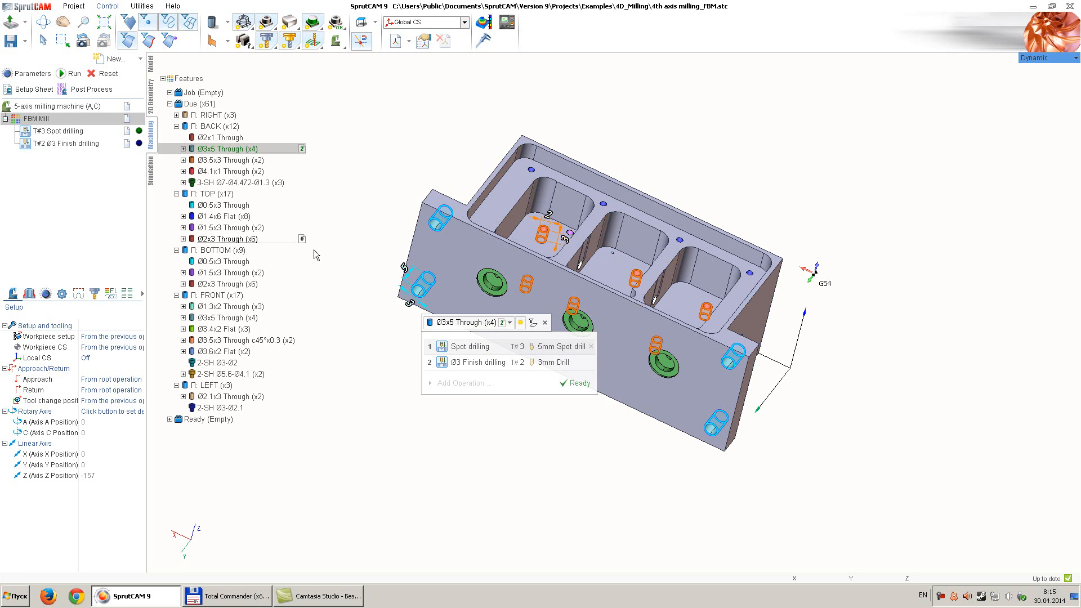
{"action": "left_click", "coordinate": [399, 346]}
Step: Add hole pocketing with the 2mm EndMill to the three stepped Ø7-Ø4.472-Ø1.3 holes on the back face
{"action": "middle_click_drag", "start_coordinate": [400, 347], "coordinate": [367, 337]}
{"action": "middle_click_drag", "start_coordinate": [491, 360], "coordinate": [466, 382]}
{"action": "scroll", "coordinate": [476, 273], "scroll_direction": "up", "scroll_amount": 3}
{"action": "left_click", "coordinate": [476, 273]}
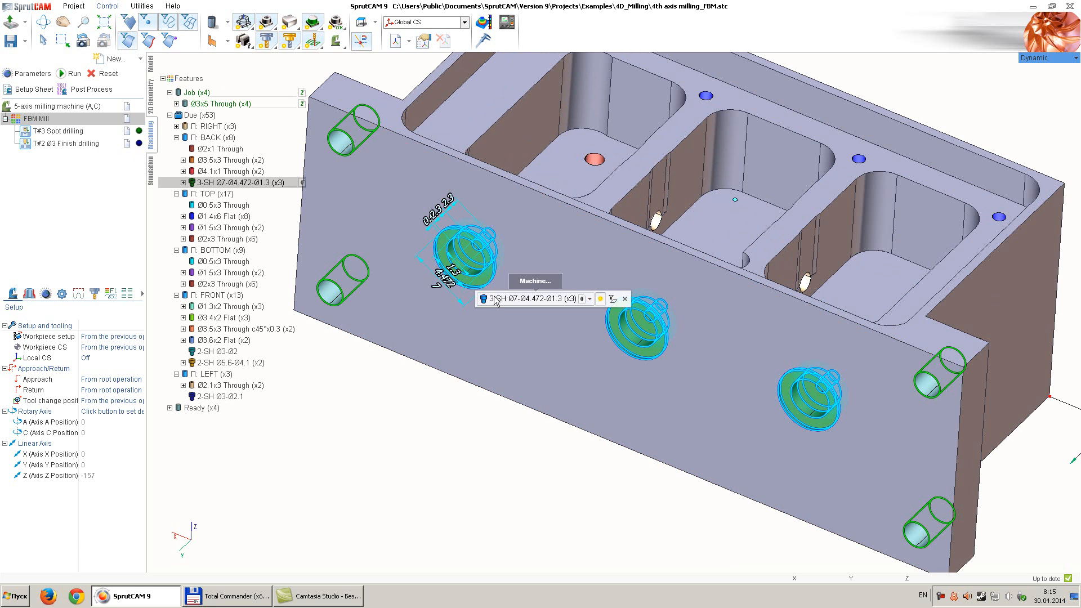
{"action": "left_click", "coordinate": [508, 319]}
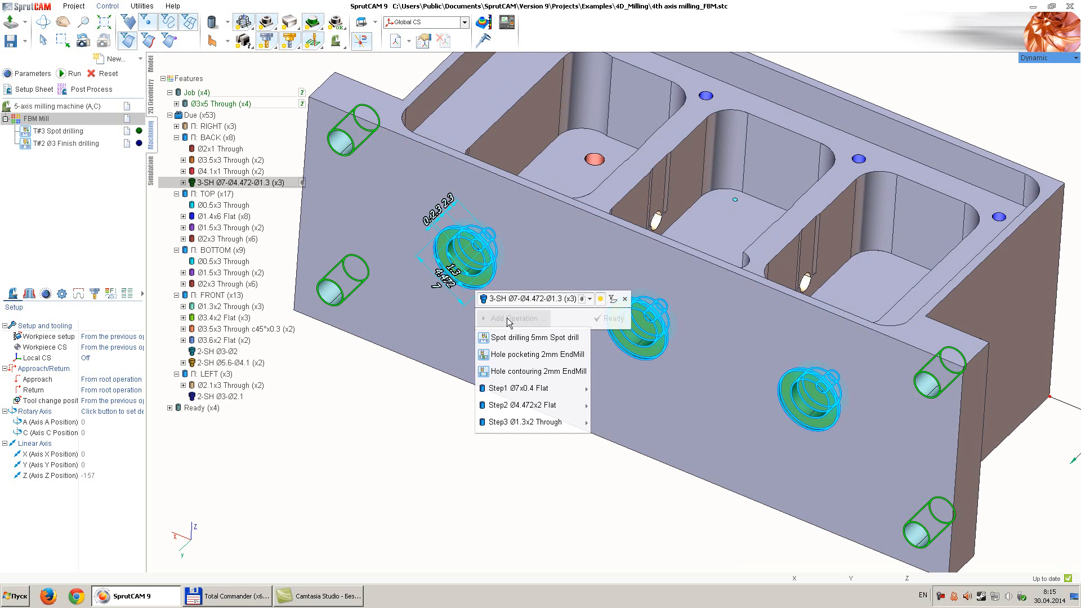
{"action": "left_click", "coordinate": [513, 353]}
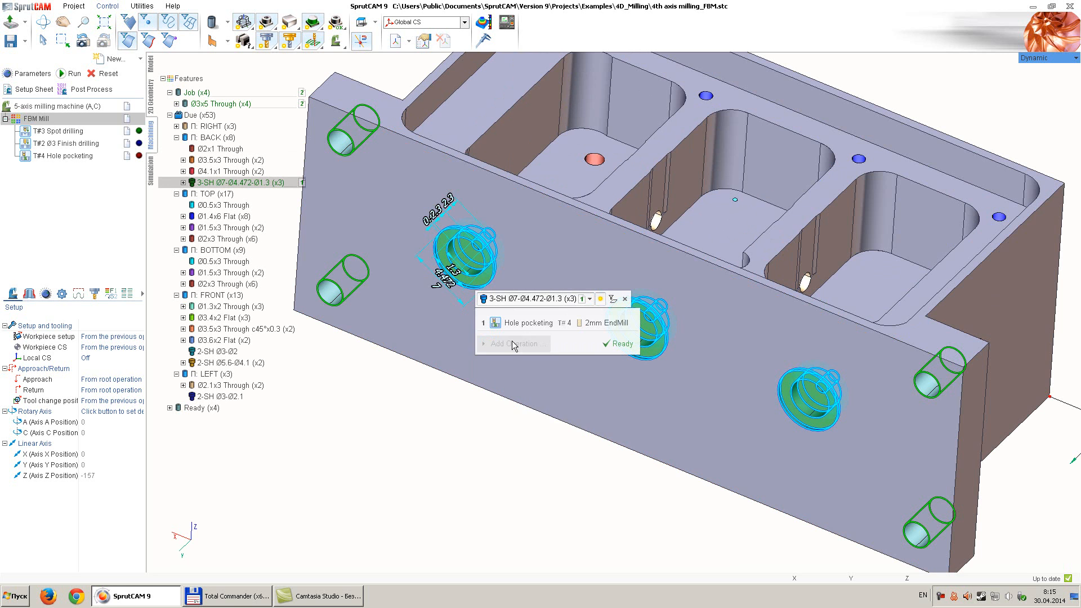
Step: Add finish drilling with the missing 1.3mm Drill to Step3 Ø1.3x2 Through of the stepped holes
{"action": "left_click", "coordinate": [513, 342]}
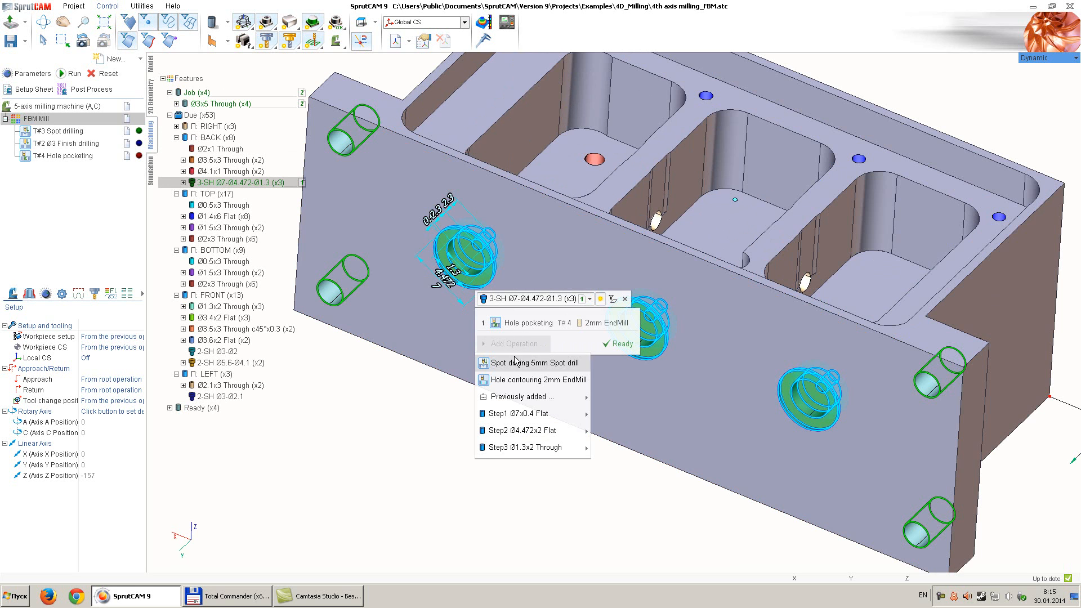
{"action": "mouse_move", "coordinate": [517, 413]}
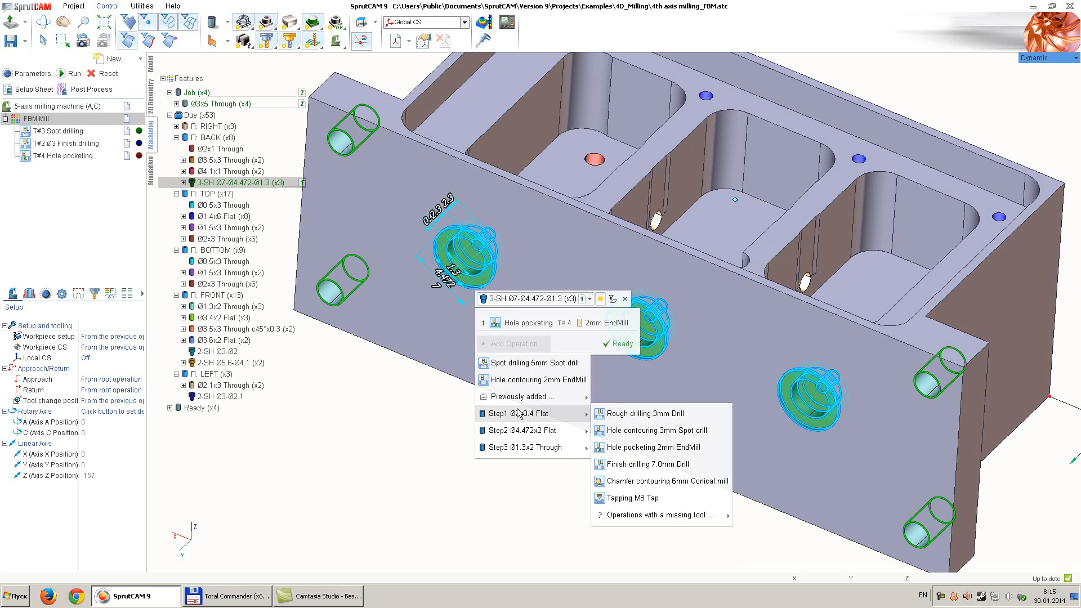
{"action": "mouse_move", "coordinate": [529, 448]}
{"action": "mouse_move", "coordinate": [644, 514]}
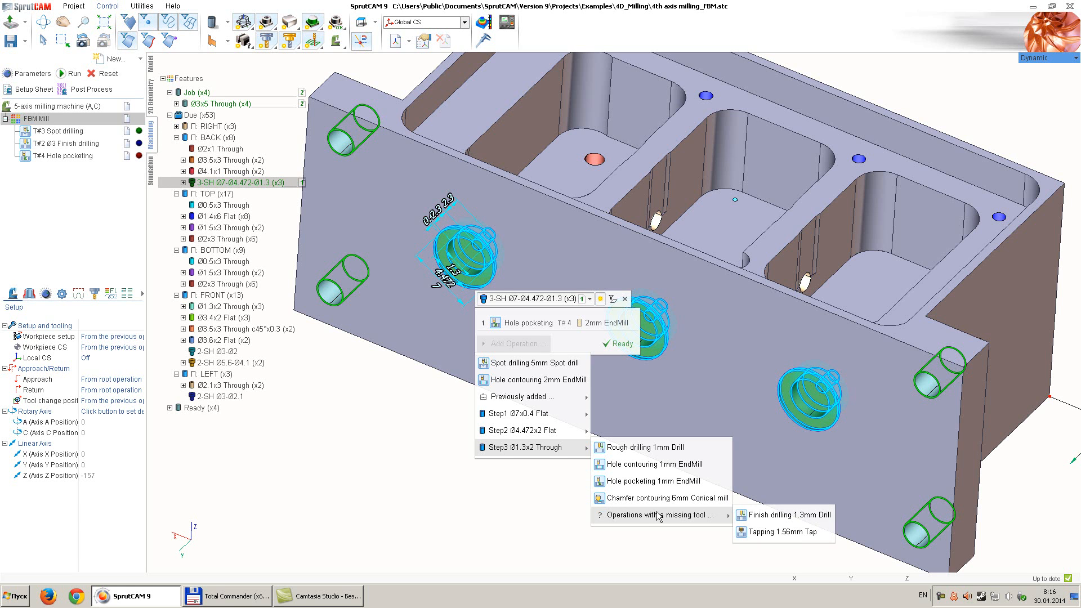
{"action": "left_click", "coordinate": [786, 515]}
{"action": "left_click", "coordinate": [471, 431]}
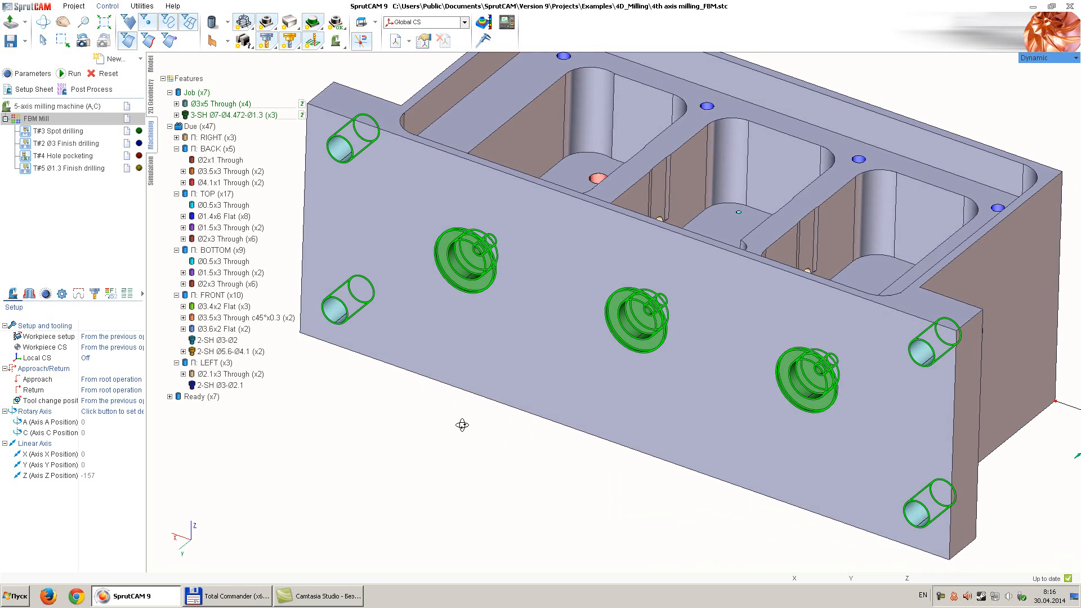
Step: Calculate the toolpaths of all operations in the FBM Mill group
{"action": "left_click", "coordinate": [70, 73]}
{"action": "middle_click_drag", "start_coordinate": [468, 322], "coordinate": [415, 248]}
{"action": "scroll", "coordinate": [417, 246], "scroll_direction": "down", "scroll_amount": 3}
{"action": "scroll", "coordinate": [415, 246], "scroll_direction": "up", "scroll_amount": 2}
Step: Examine the toolpaths of the spot drilling, Ø3 finish drilling, hole pocketing and Ø1.3 finish drilling operations, and of the whole FBM Mill group
{"action": "left_click", "coordinate": [79, 133]}
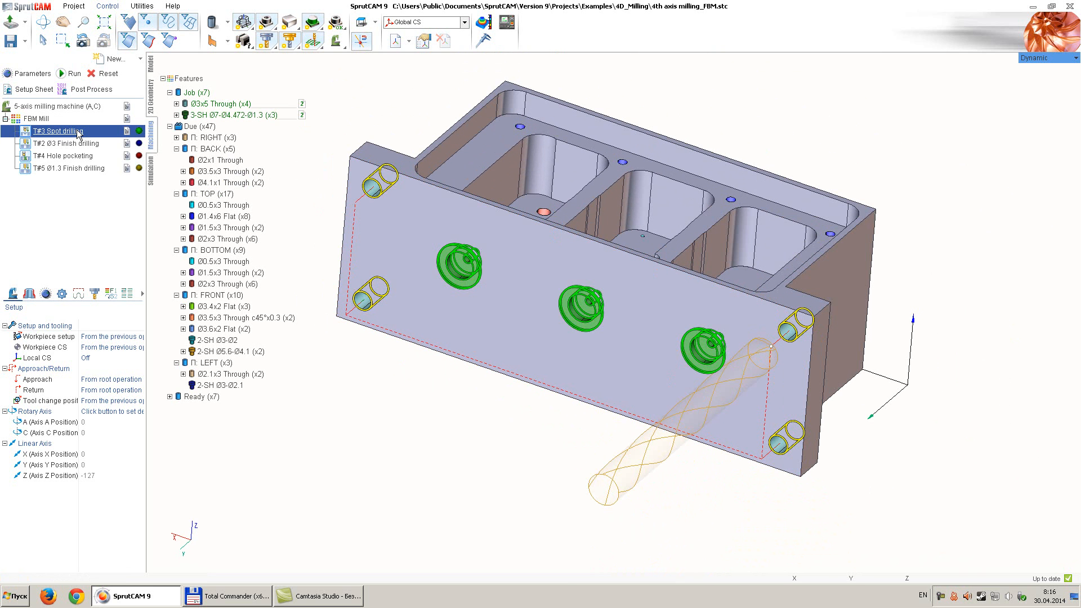
{"action": "left_click", "coordinate": [80, 144]}
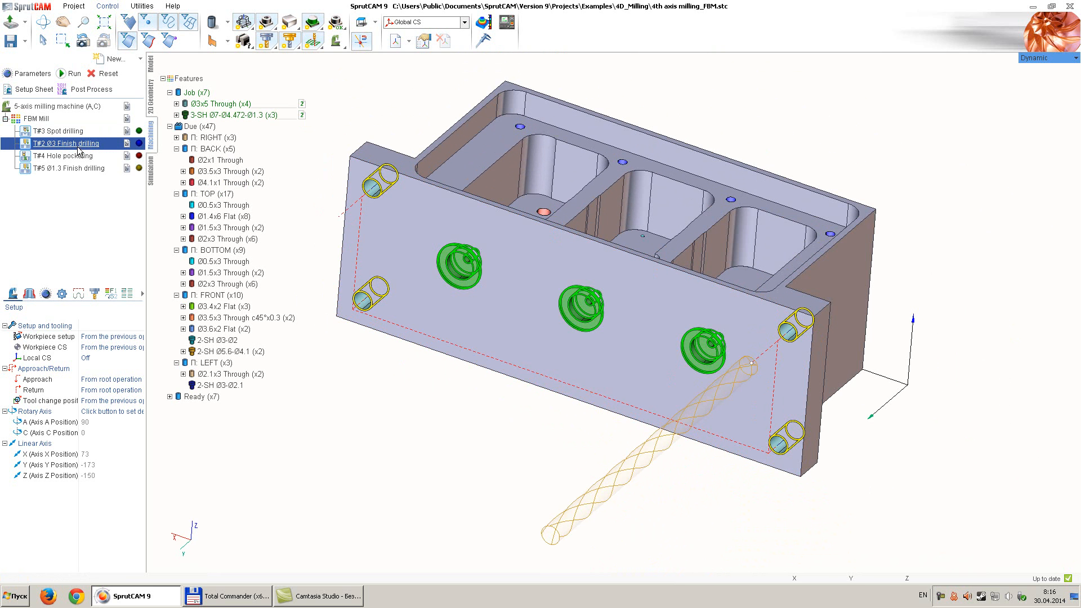
{"action": "left_click", "coordinate": [79, 156]}
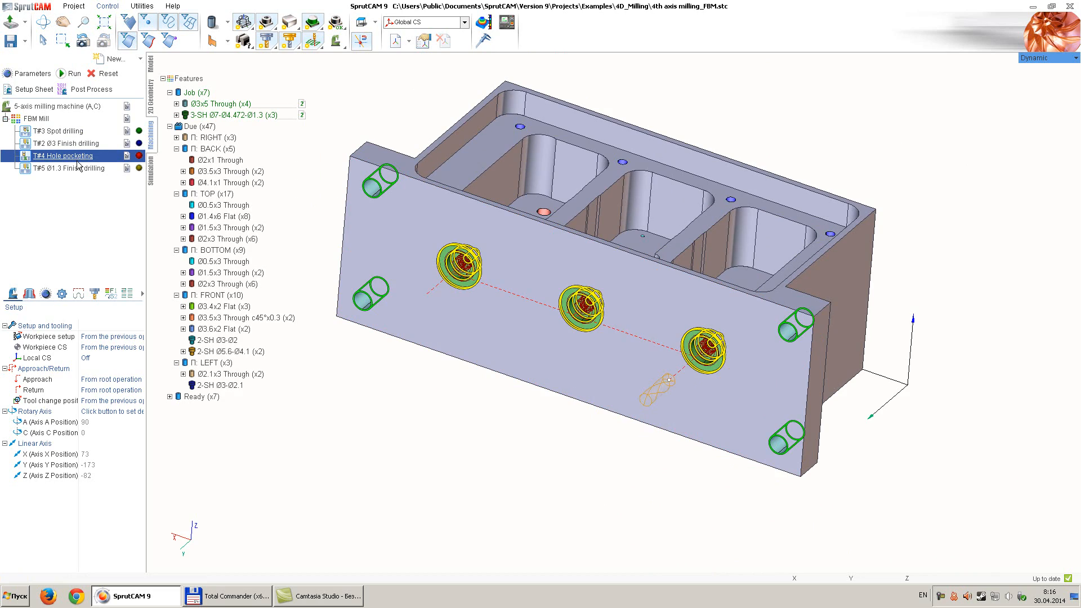
{"action": "scroll", "coordinate": [501, 253], "scroll_direction": "up", "scroll_amount": 6}
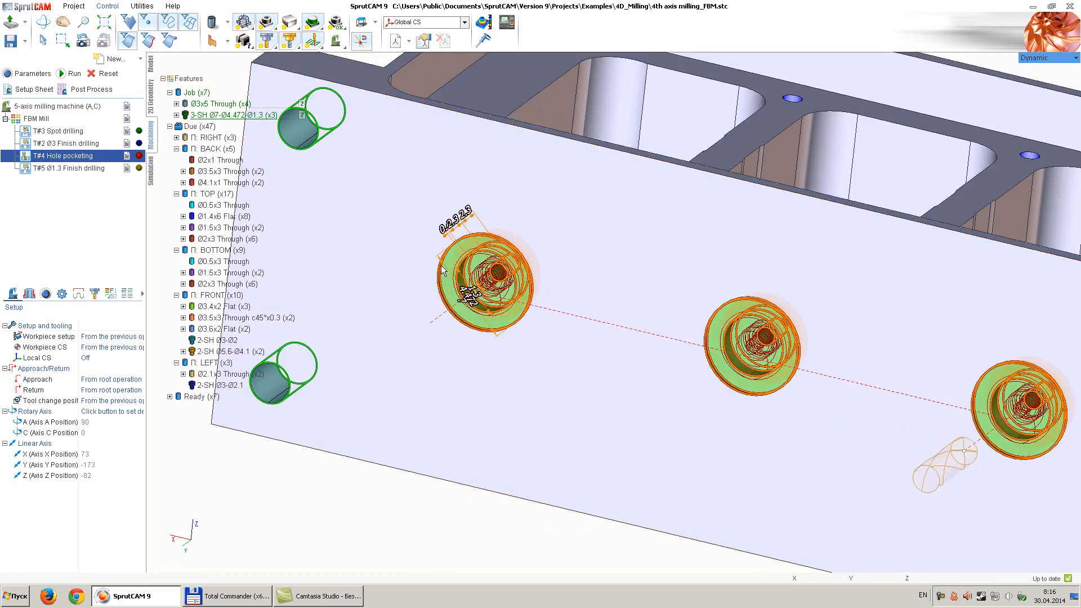
{"action": "middle_click_drag", "start_coordinate": [438, 331], "coordinate": [408, 374]}
{"action": "scroll", "coordinate": [489, 265], "scroll_direction": "up", "scroll_amount": 2}
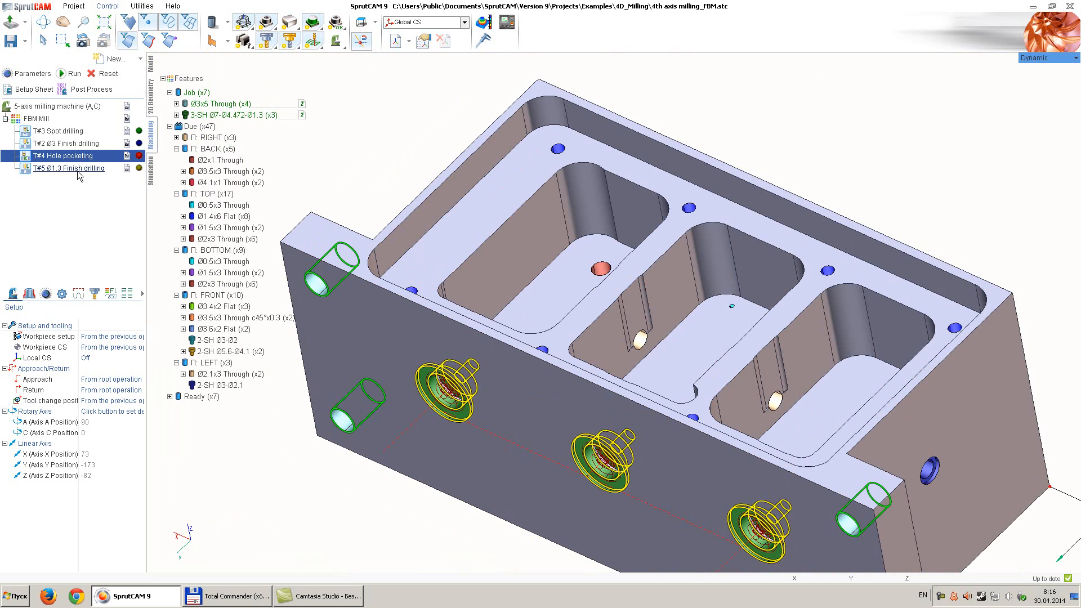
{"action": "key", "text": "Down"}
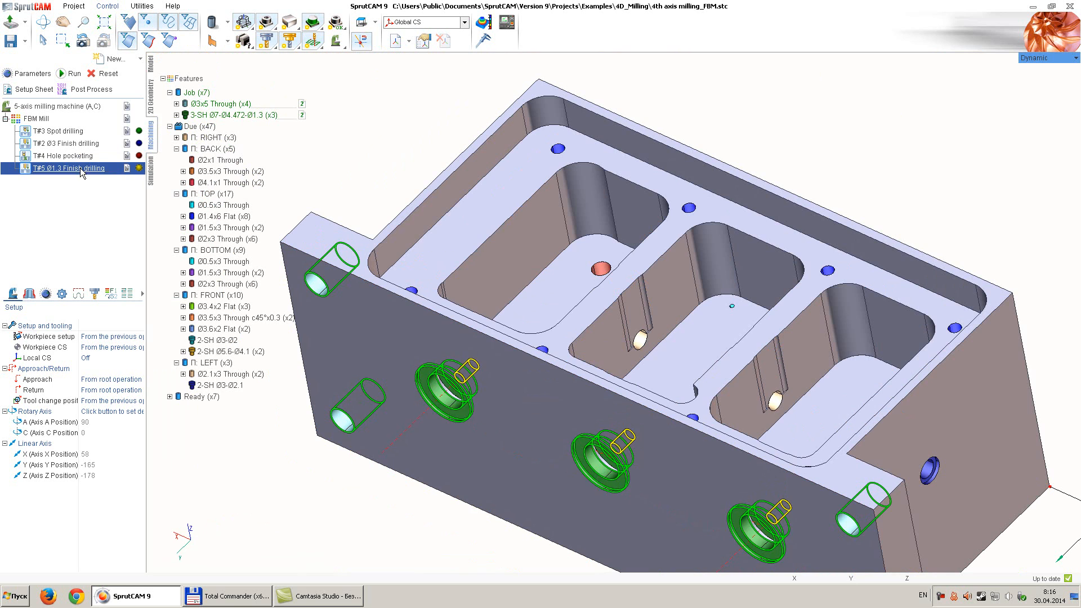
{"action": "scroll", "coordinate": [482, 360], "scroll_direction": "down", "scroll_amount": 3}
{"action": "scroll", "coordinate": [483, 369], "scroll_direction": "up", "scroll_amount": 2}
{"action": "middle_click_drag", "start_coordinate": [483, 370], "coordinate": [484, 334]}
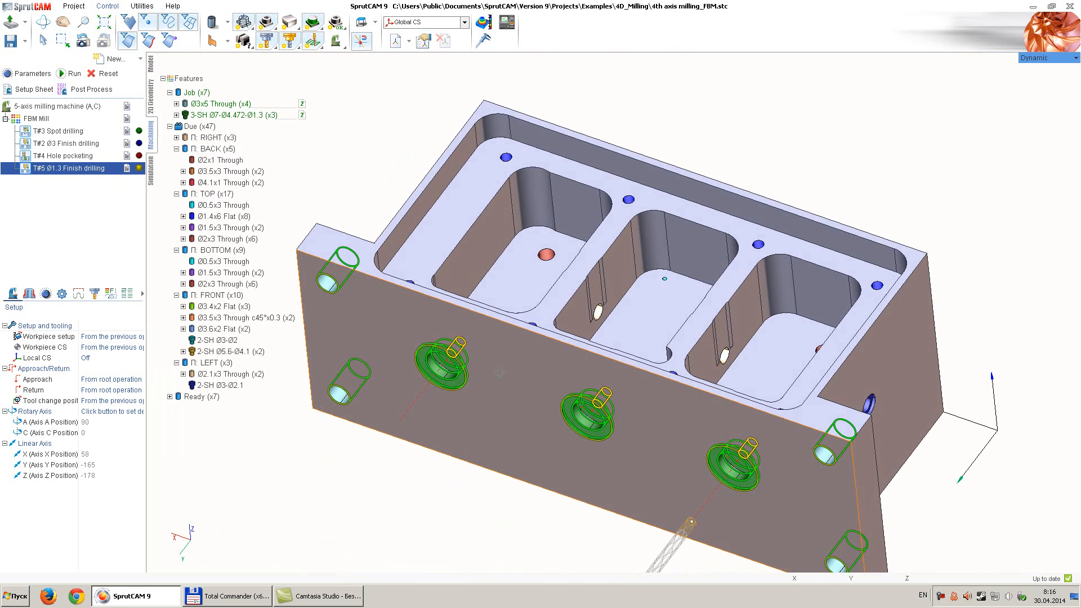
{"action": "left_click", "coordinate": [51, 120]}
{"action": "scroll", "coordinate": [470, 363], "scroll_direction": "down", "scroll_amount": 4}
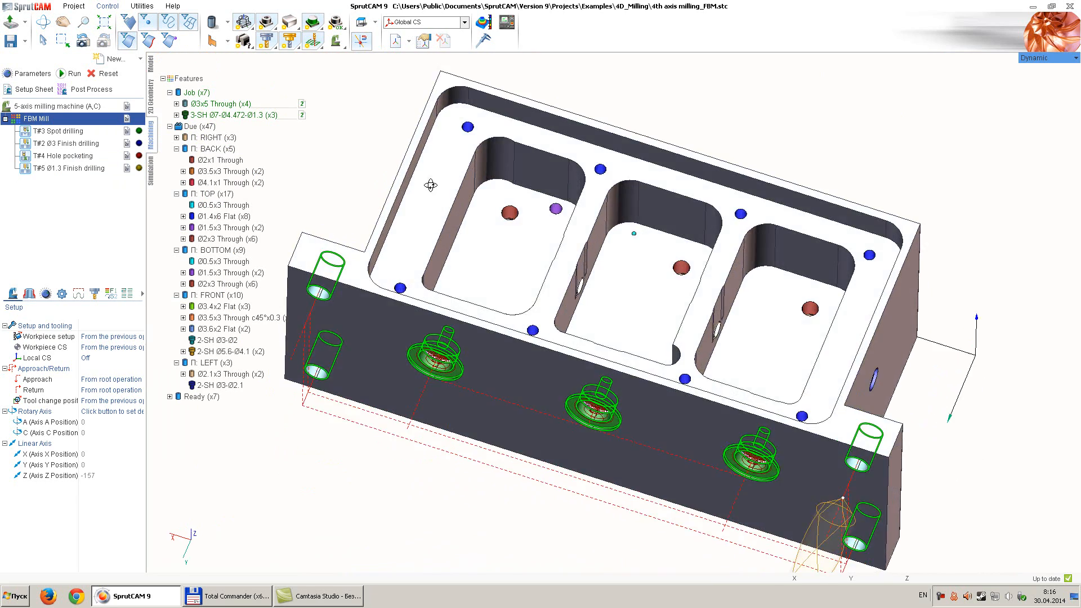
Step: Create a second FBM Mill operation after the first one
{"action": "middle_click_drag", "start_coordinate": [543, 203], "coordinate": [529, 290]}
{"action": "left_click", "coordinate": [140, 59]}
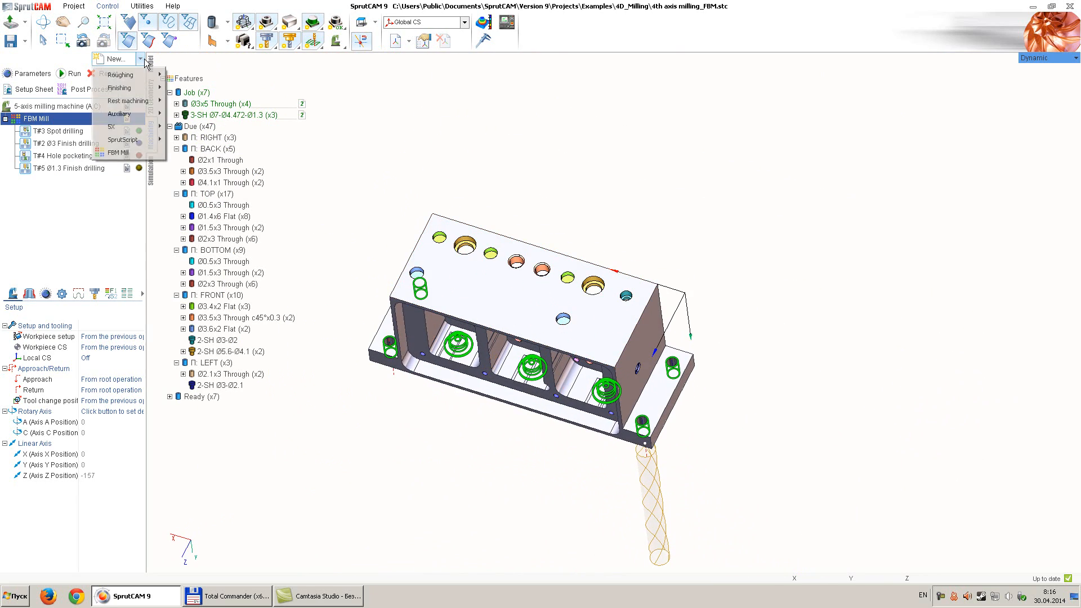
{"action": "left_click", "coordinate": [126, 153]}
Step: Add hole pocketing with the 2mm EndMill and chamfer contouring with the 6mm Conical mill to the two Ø3.6x2 flat front-face holes
{"action": "middle_click_drag", "start_coordinate": [449, 164], "coordinate": [439, 279]}
{"action": "scroll", "coordinate": [440, 279], "scroll_direction": "up", "scroll_amount": 5}
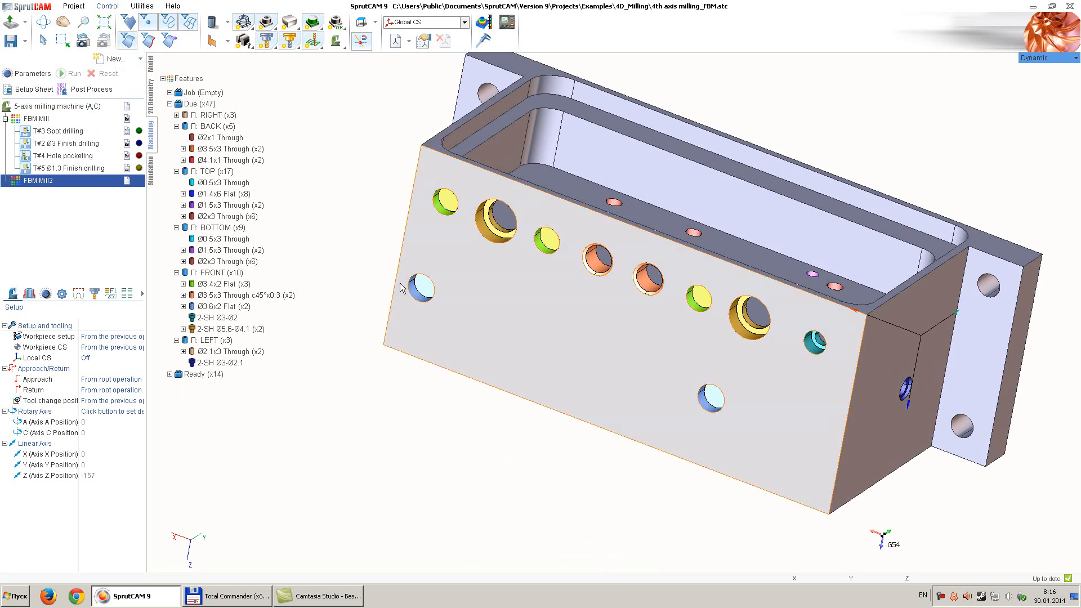
{"action": "left_click", "coordinate": [429, 290]}
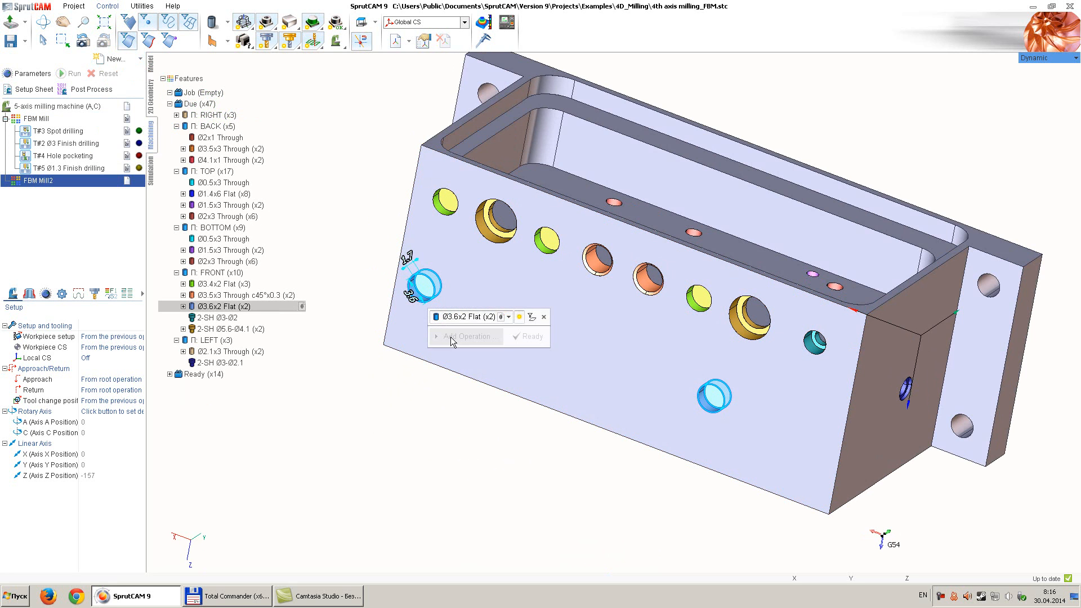
{"action": "left_click", "coordinate": [450, 337]}
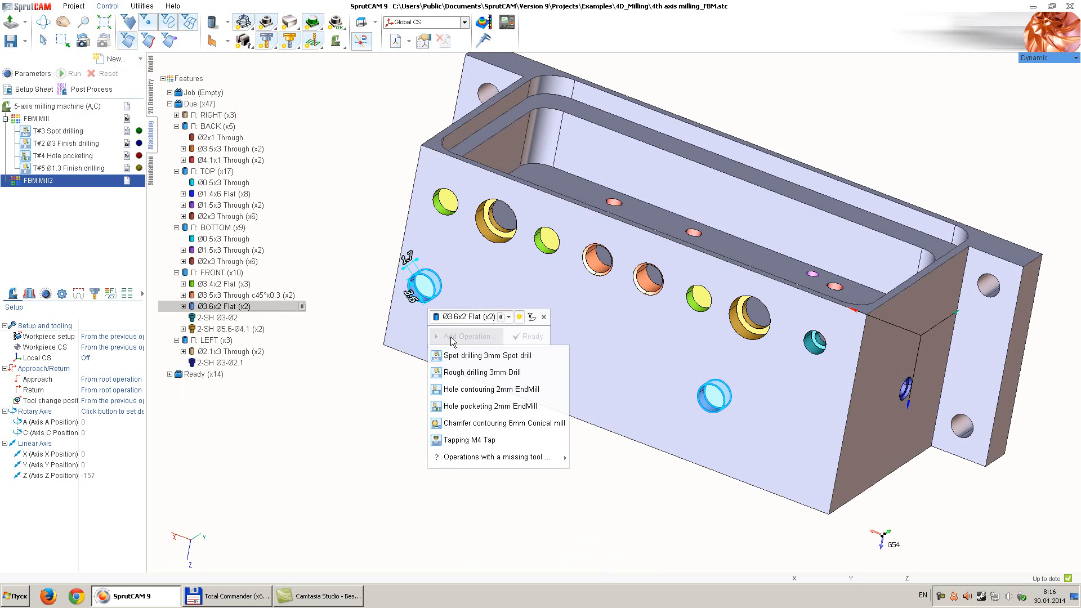
{"action": "left_click", "coordinate": [467, 406]}
{"action": "left_click", "coordinate": [470, 362]}
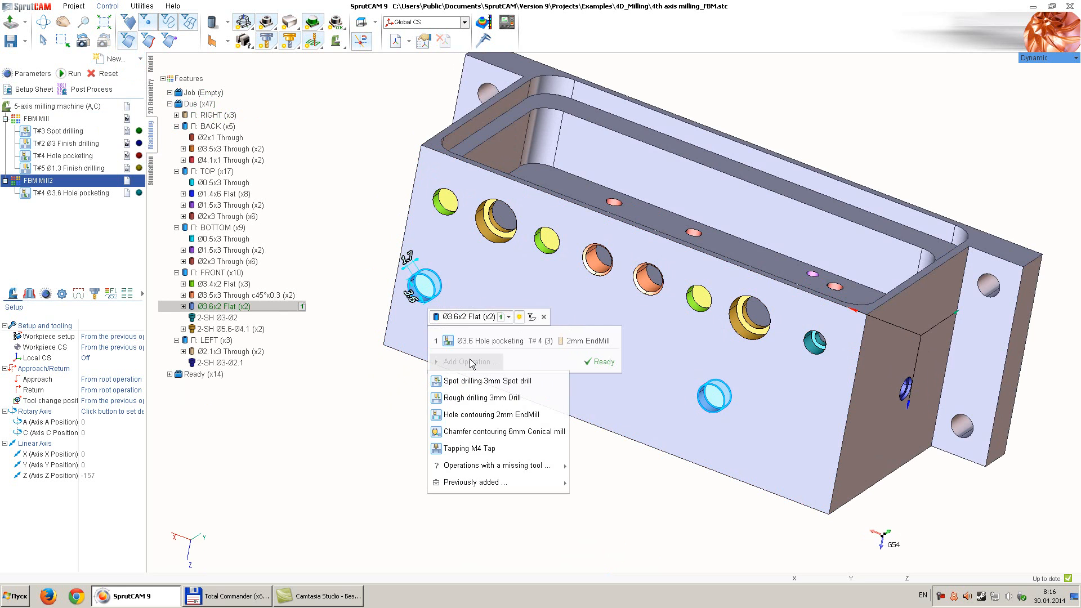
{"action": "left_click", "coordinate": [466, 432]}
{"action": "left_click", "coordinate": [407, 413]}
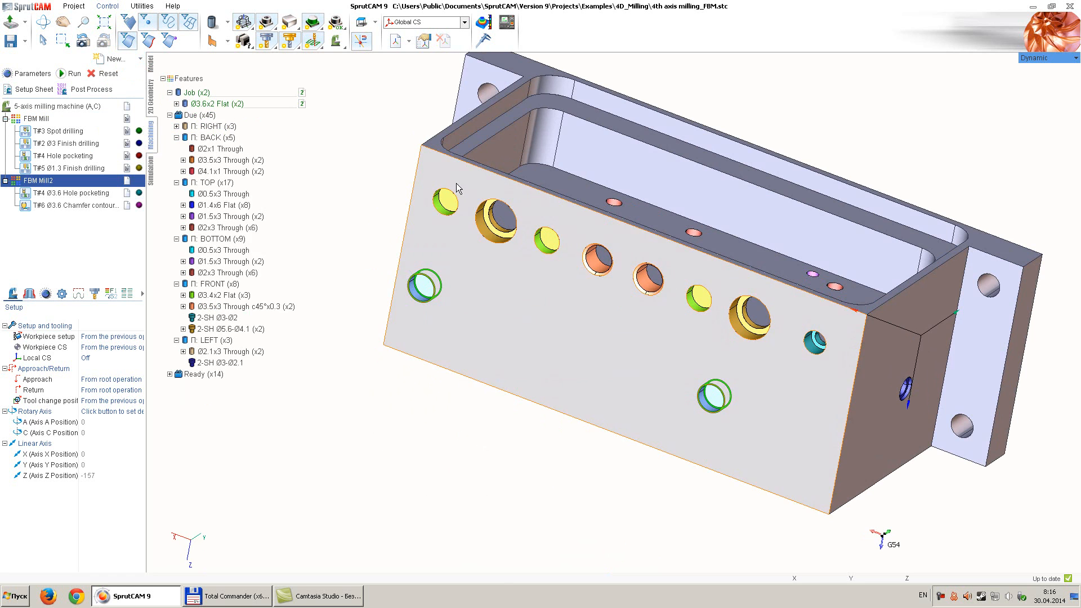
Step: Add hole pocketing with the 2mm EndMill and chamfer contouring with the 6mm Conical mill to the three Ø3.4x2 flat front-face holes
{"action": "left_click", "coordinate": [452, 206]}
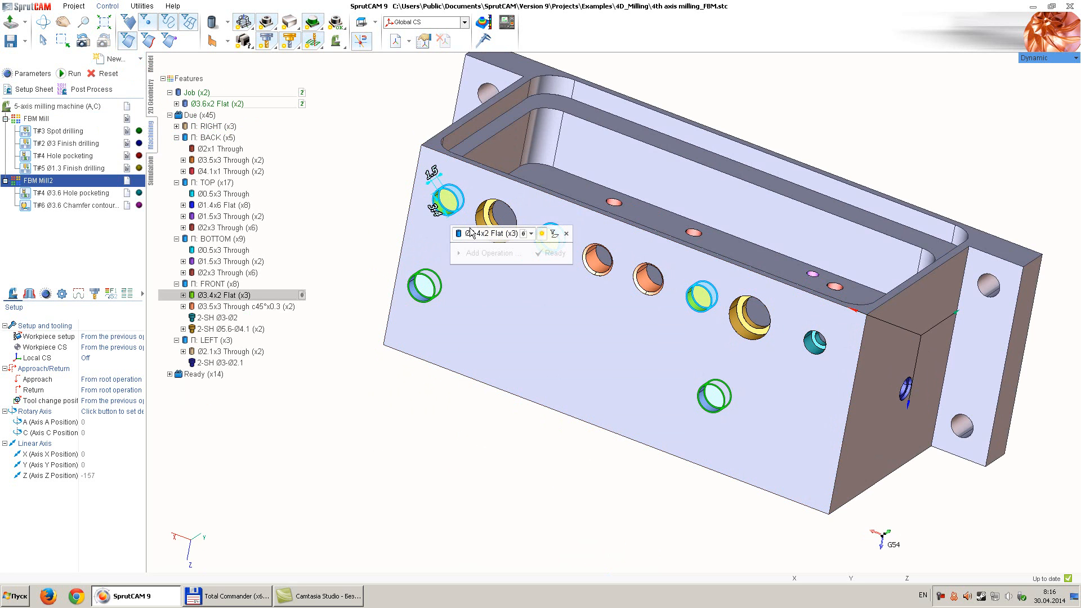
{"action": "left_click", "coordinate": [481, 255]}
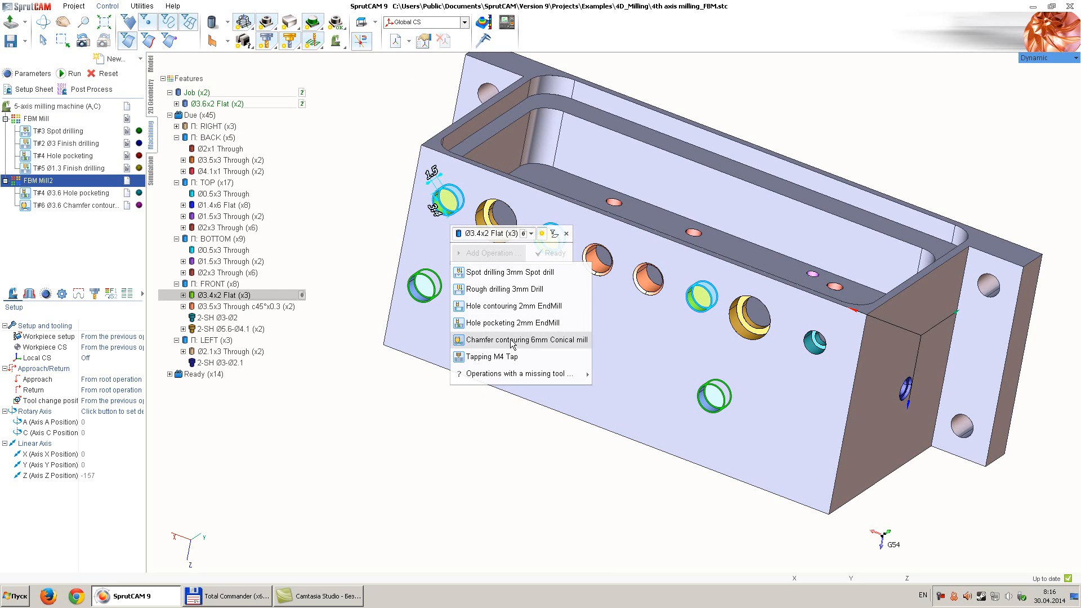
{"action": "left_click", "coordinate": [500, 322]}
{"action": "left_click", "coordinate": [493, 280]}
{"action": "left_click", "coordinate": [473, 348]}
{"action": "left_click", "coordinate": [451, 408]}
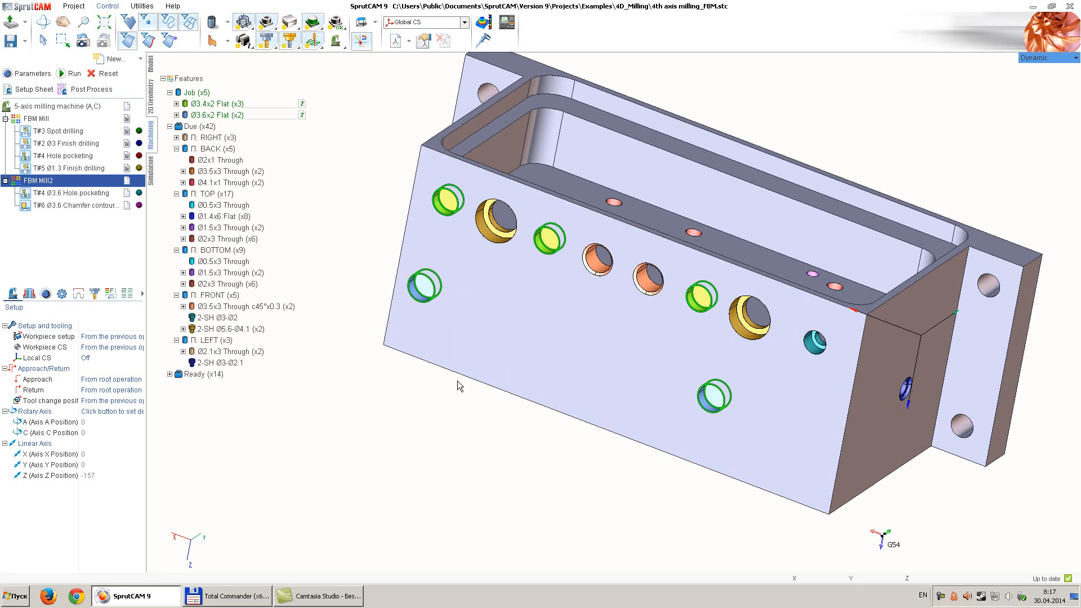
Step: Add hole pocketing to the two stepped Ø5.6-Ø4.1 holes on the front face
{"action": "left_click", "coordinate": [499, 235]}
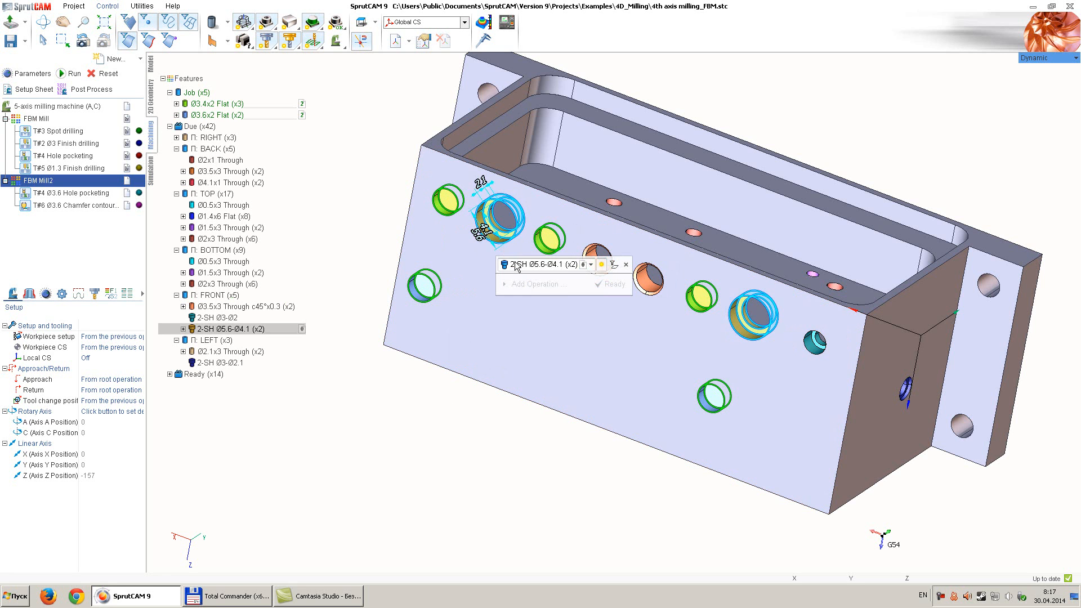
{"action": "left_click", "coordinate": [528, 291]}
{"action": "left_click", "coordinate": [538, 318]}
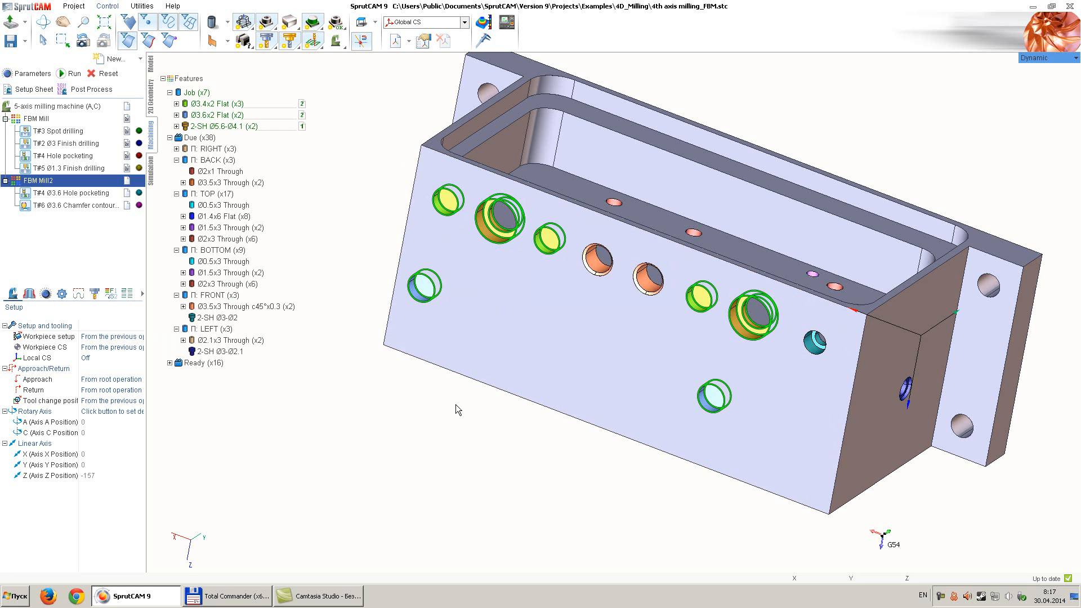
{"action": "left_click", "coordinate": [454, 413]}
Step: Add spot drilling with the 3mm Spot drill and finish drilling with the 3.5mm Drill to the two chamfered Ø3.5x3 through holes
{"action": "left_click", "coordinate": [503, 304]}
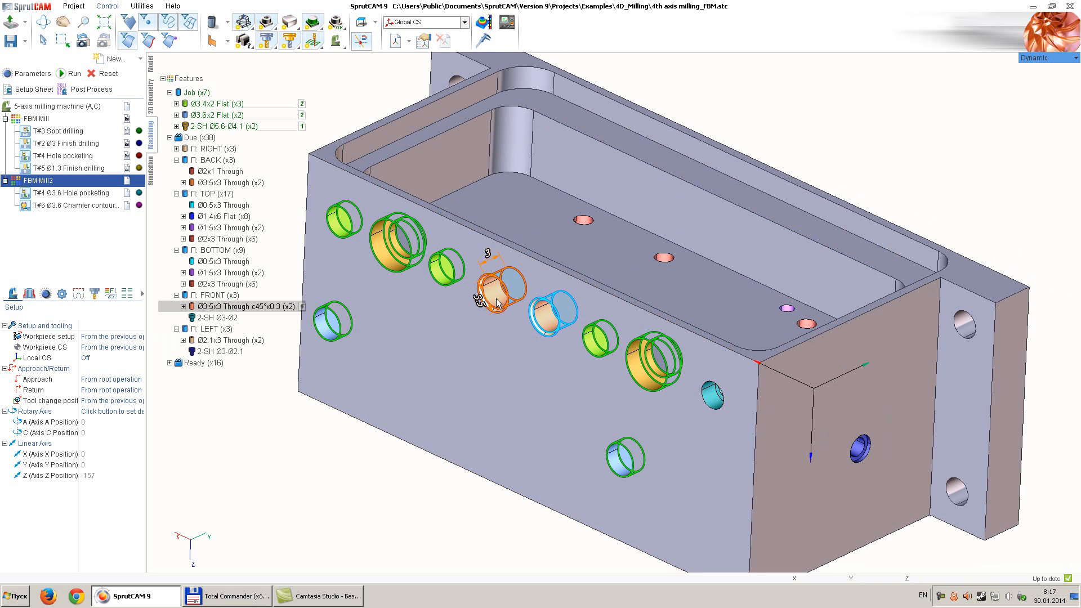
{"action": "left_click", "coordinate": [503, 297]}
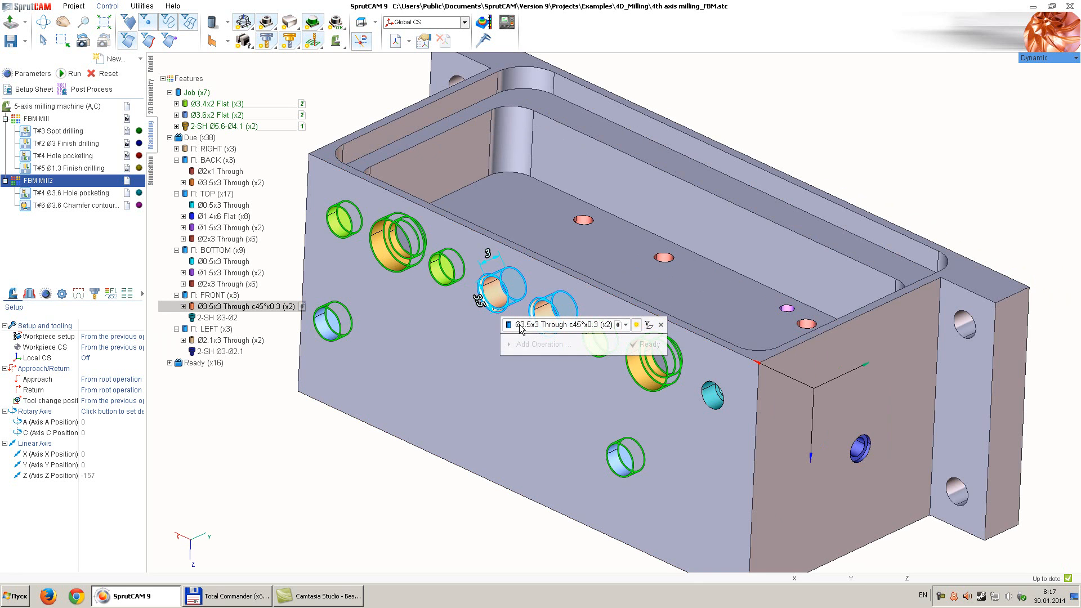
{"action": "left_click", "coordinate": [530, 361]}
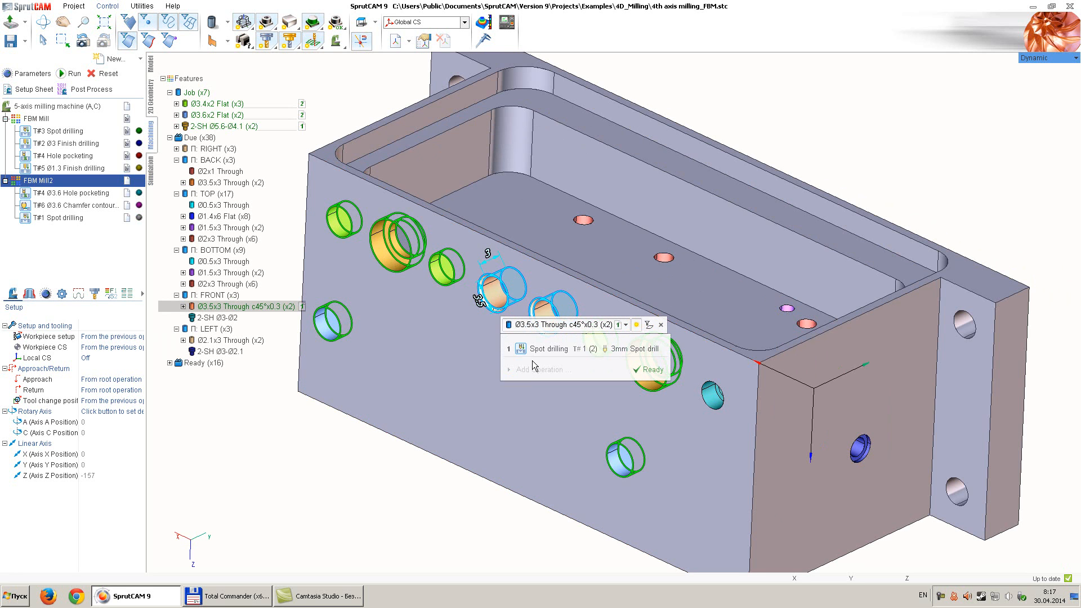
{"action": "mouse_move", "coordinate": [533, 370]}
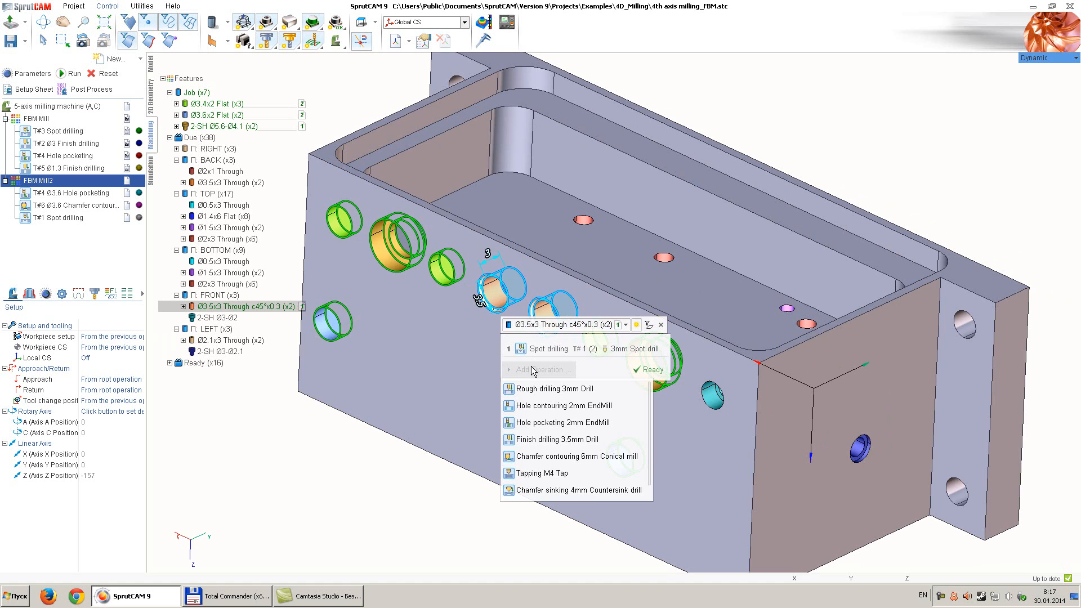
{"action": "left_click", "coordinate": [537, 439]}
Step: Add chamfer contouring with the 6mm Conical mill and tapping with the M4 Tap to the same two Ø3.5x3 through holes
{"action": "mouse_move", "coordinate": [545, 386]}
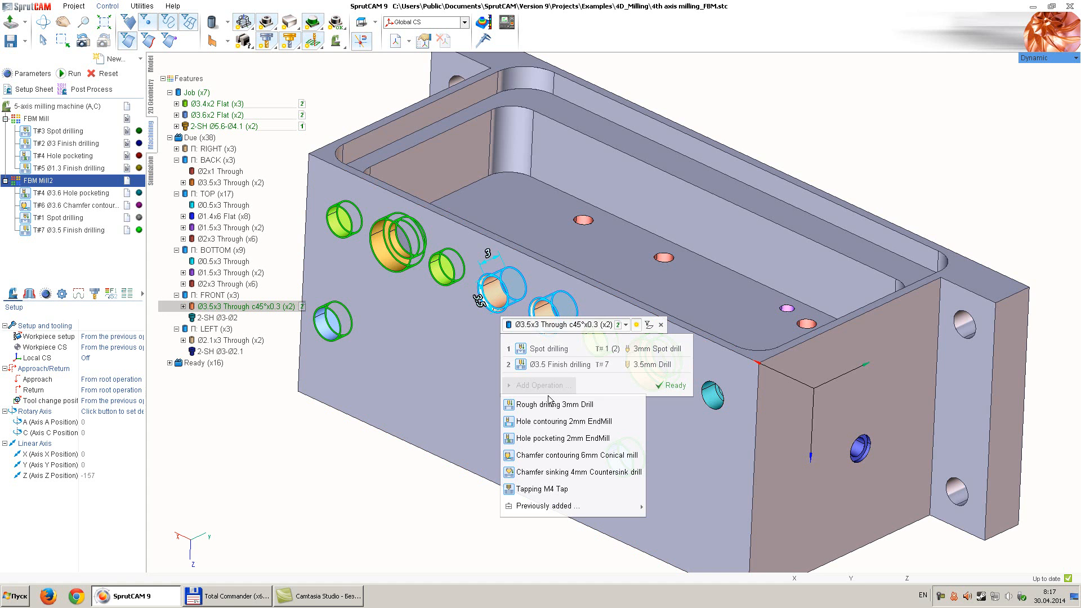
{"action": "left_click", "coordinate": [549, 455]}
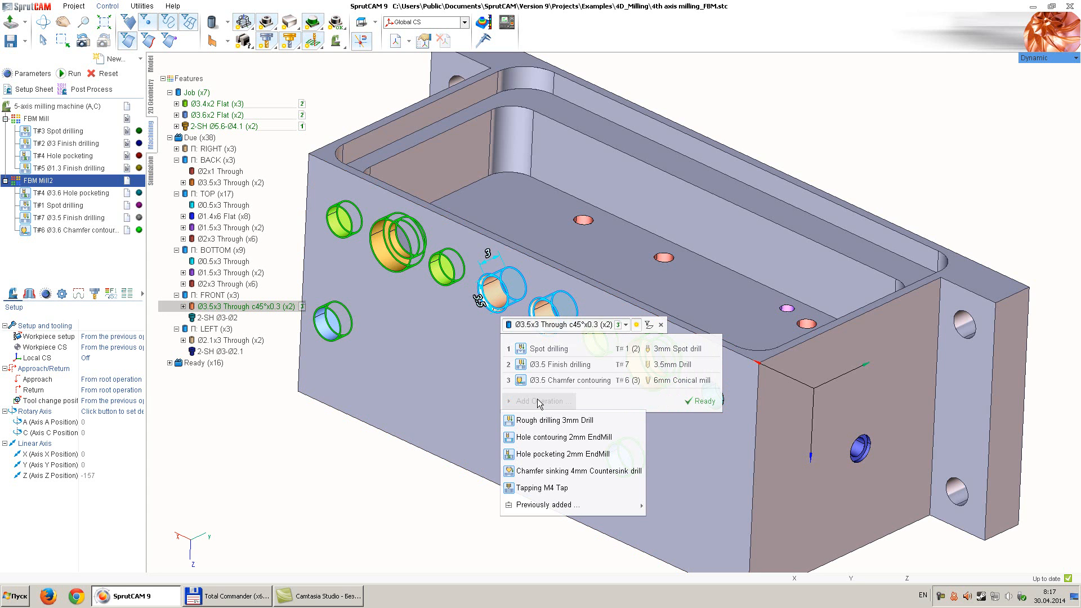
{"action": "left_click", "coordinate": [544, 487]}
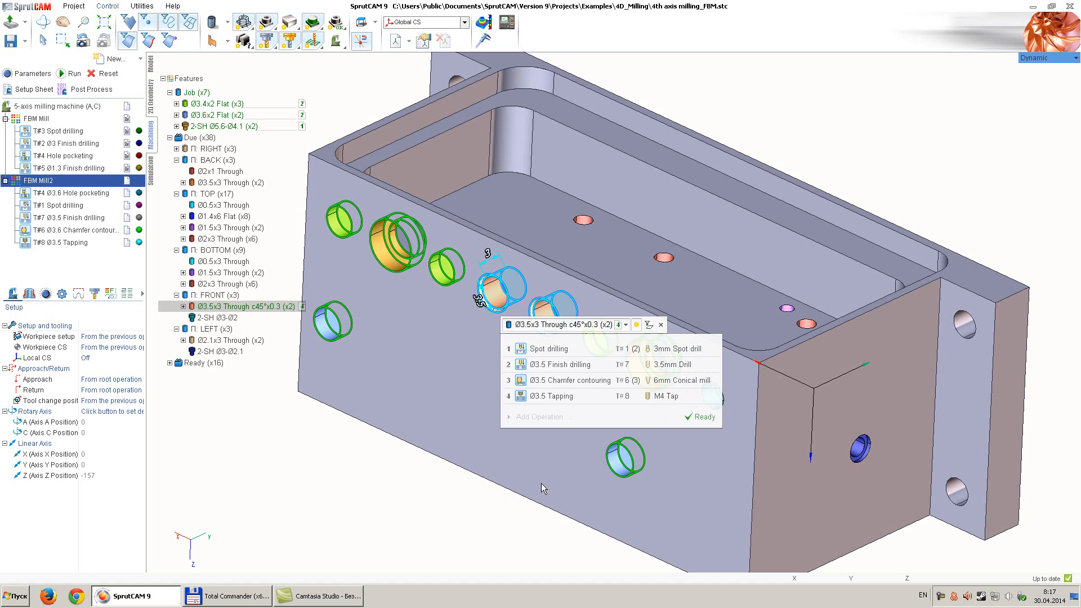
{"action": "left_click", "coordinate": [672, 396]}
{"action": "left_click", "coordinate": [672, 395]}
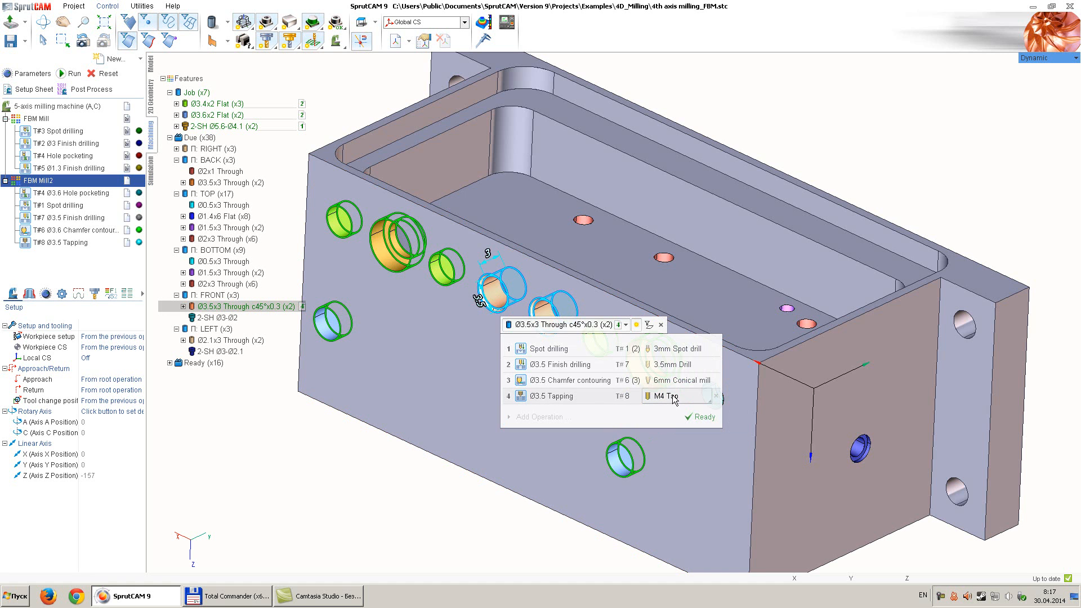
{"action": "left_click", "coordinate": [402, 456]}
Step: Assign the Drilling & spot facing sequence, with the 2mm Drill and 3mm Spotfacing drill, to the stepped Ø3-Ø2 front-face hole
{"action": "scroll", "coordinate": [453, 371], "scroll_direction": "down", "scroll_amount": 4}
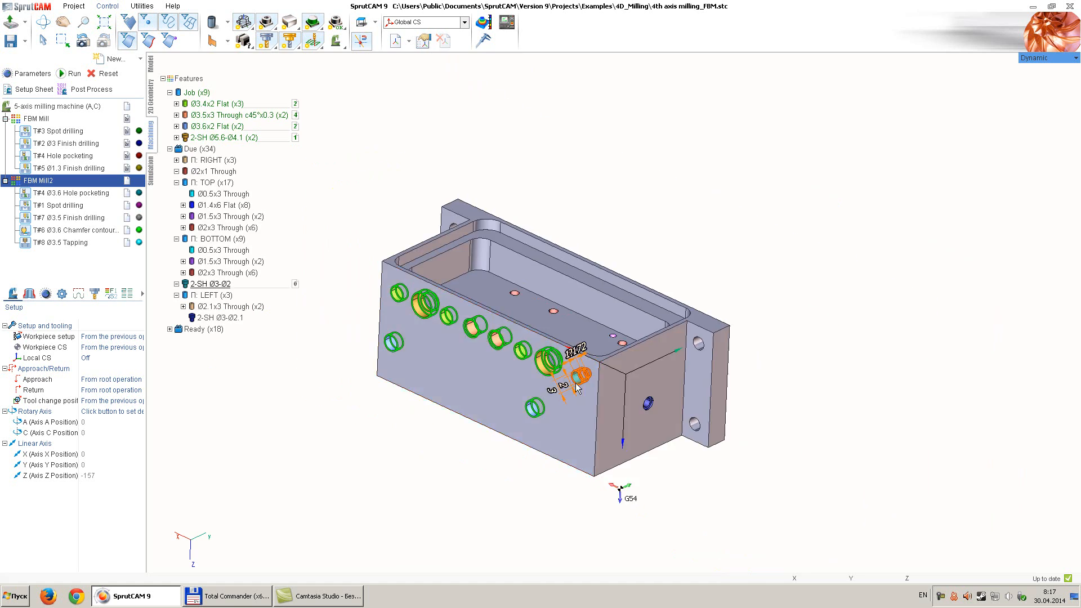
{"action": "scroll", "coordinate": [525, 376], "scroll_direction": "up", "scroll_amount": 5}
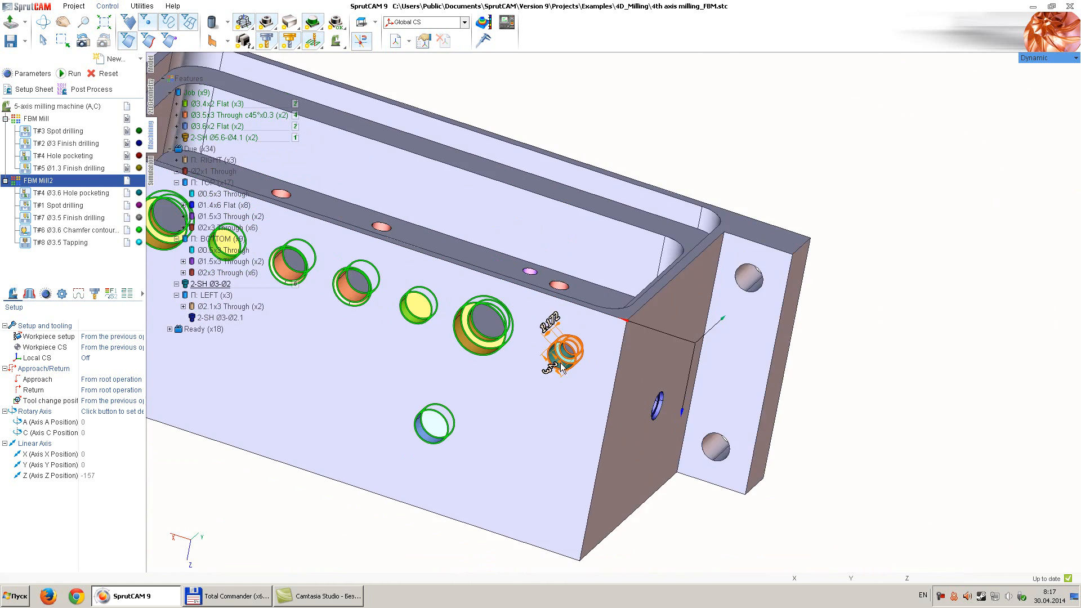
{"action": "scroll", "coordinate": [561, 366], "scroll_direction": "up", "scroll_amount": 2}
{"action": "left_click", "coordinate": [556, 362]}
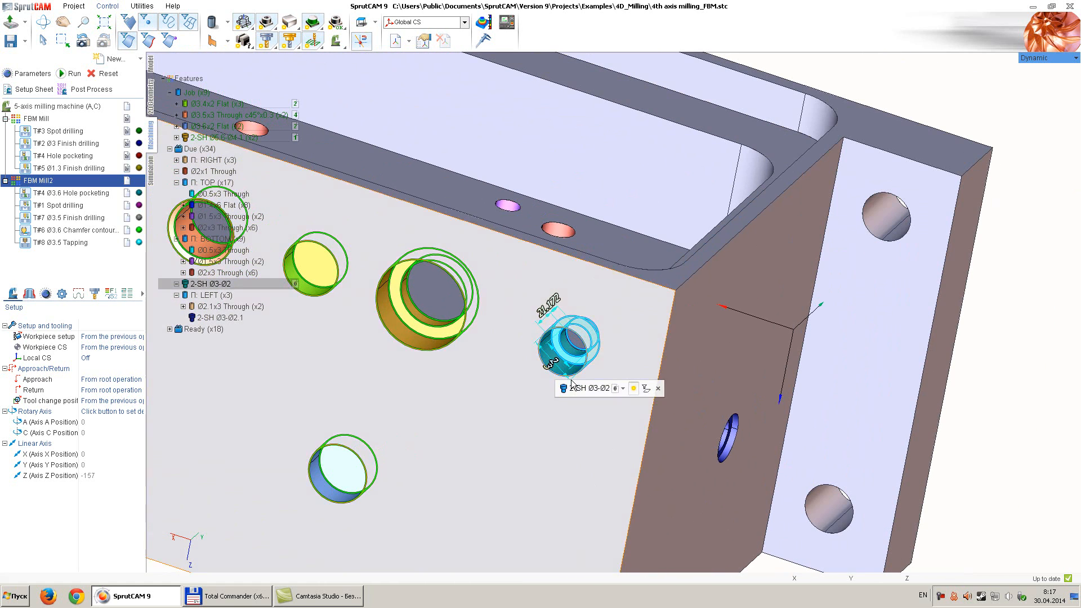
{"action": "left_click", "coordinate": [579, 407]}
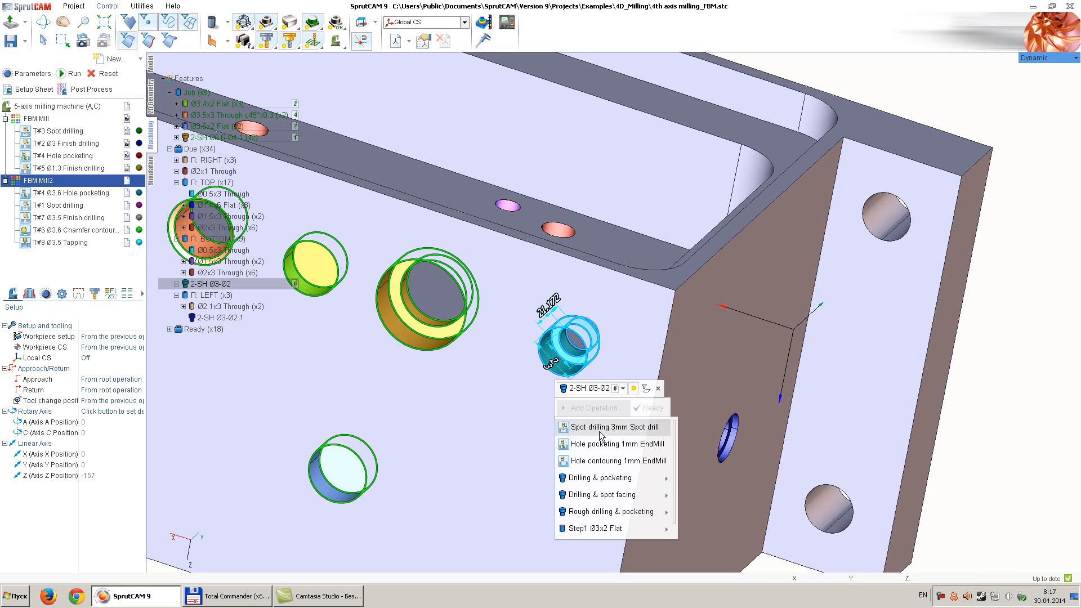
{"action": "mouse_move", "coordinate": [596, 496]}
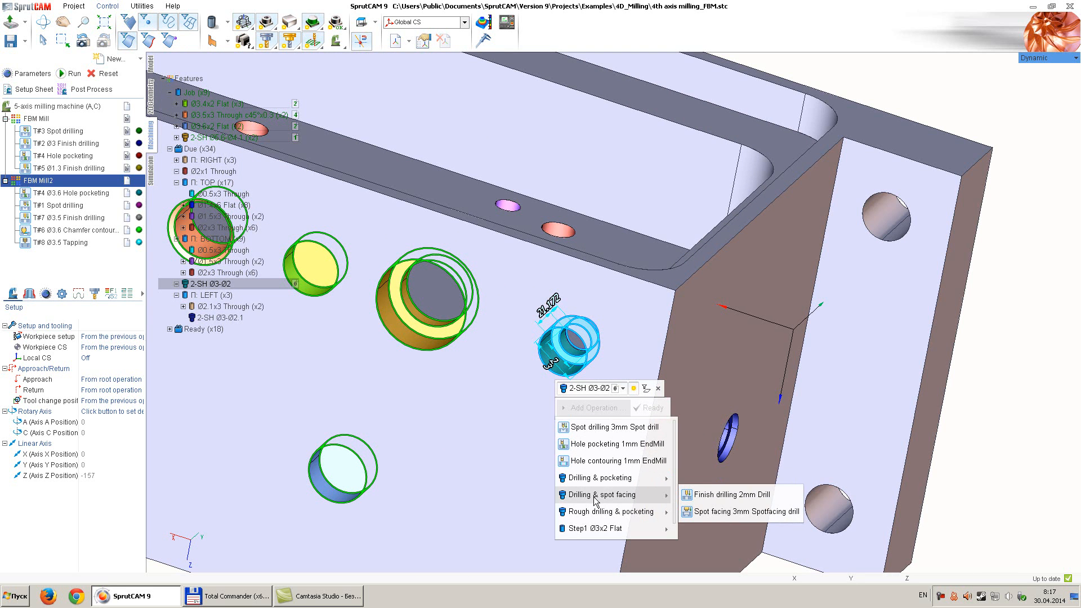
{"action": "left_click", "coordinate": [597, 496]}
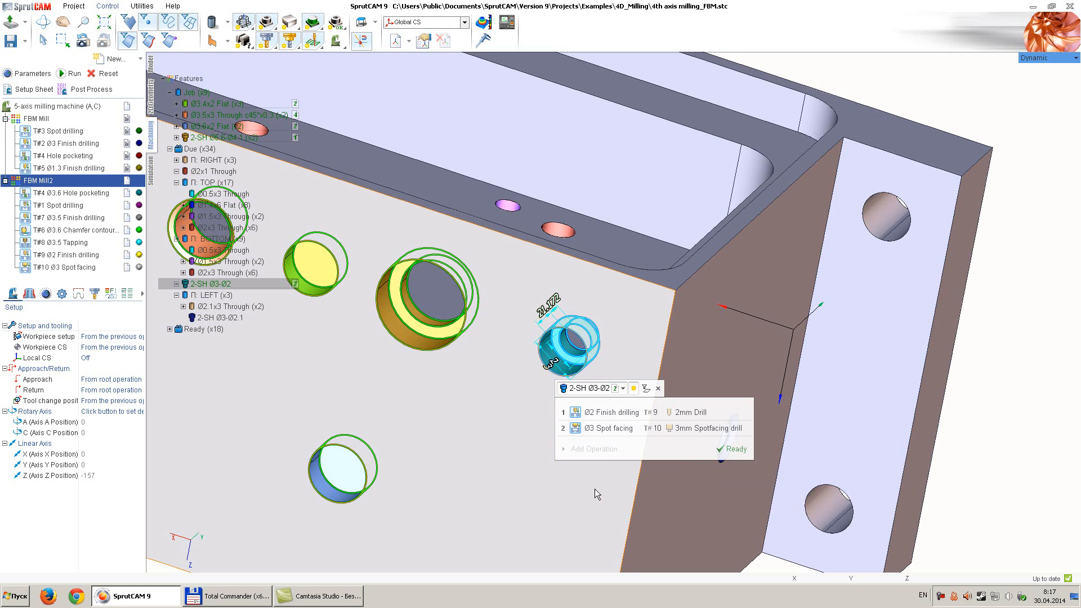
{"action": "left_click", "coordinate": [668, 507]}
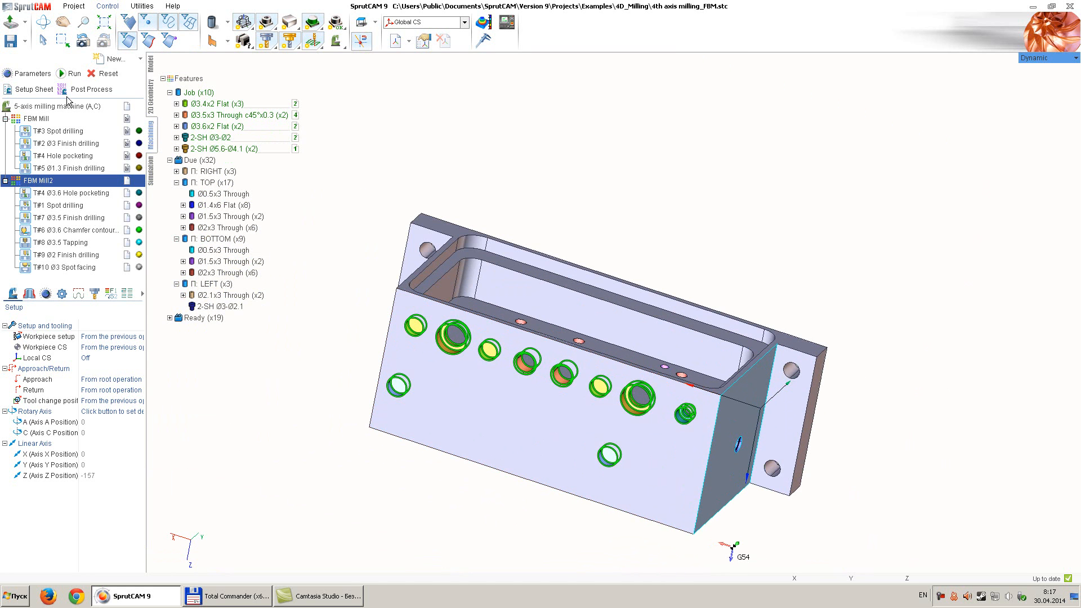
Step: Calculate the toolpaths of the FBM Mill2 group and examine its Ø3.6 hole pocketing toolpath
{"action": "left_click", "coordinate": [70, 73]}
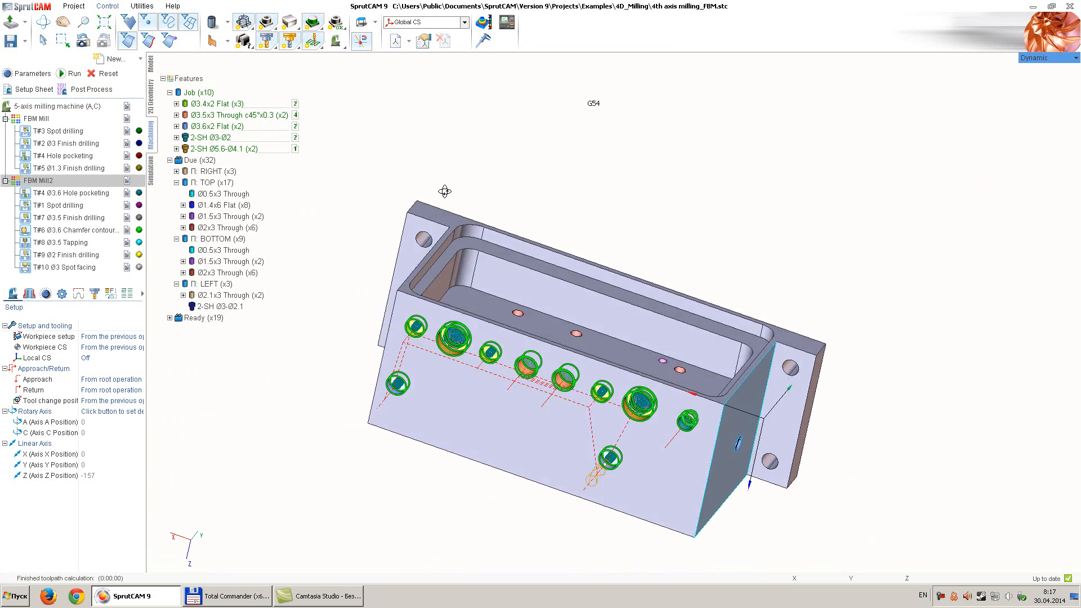
{"action": "left_click", "coordinate": [57, 192]}
{"action": "scroll", "coordinate": [405, 326], "scroll_direction": "up", "scroll_amount": 2}
{"action": "mouse_move", "coordinate": [327, 408]}
{"action": "middle_mouse_down"}
{"action": "mouse_move", "coordinate": [333, 354]}
{"action": "mouse_move", "coordinate": [325, 404]}
{"action": "middle_mouse_up"}
{"action": "scroll", "coordinate": [467, 328], "scroll_direction": "up", "scroll_amount": 2}
{"action": "scroll", "coordinate": [389, 325], "scroll_direction": "down", "scroll_amount": 2}
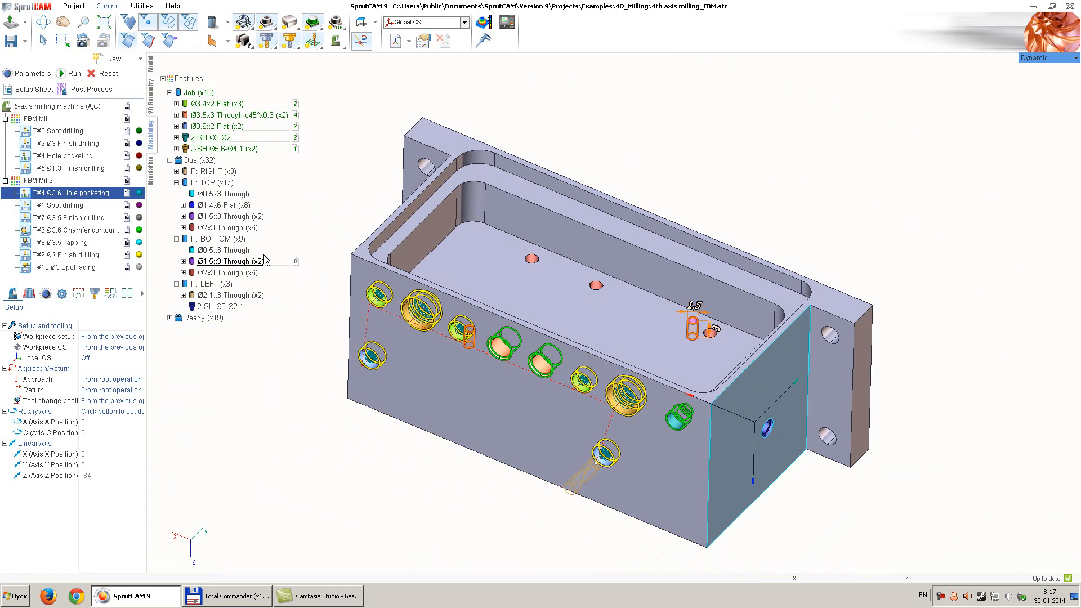
Step: Examine the toolpaths of FBM Mill2's spot drilling, Ø3.5 finish drilling and chamfer contouring operations
{"action": "left_click", "coordinate": [69, 206]}
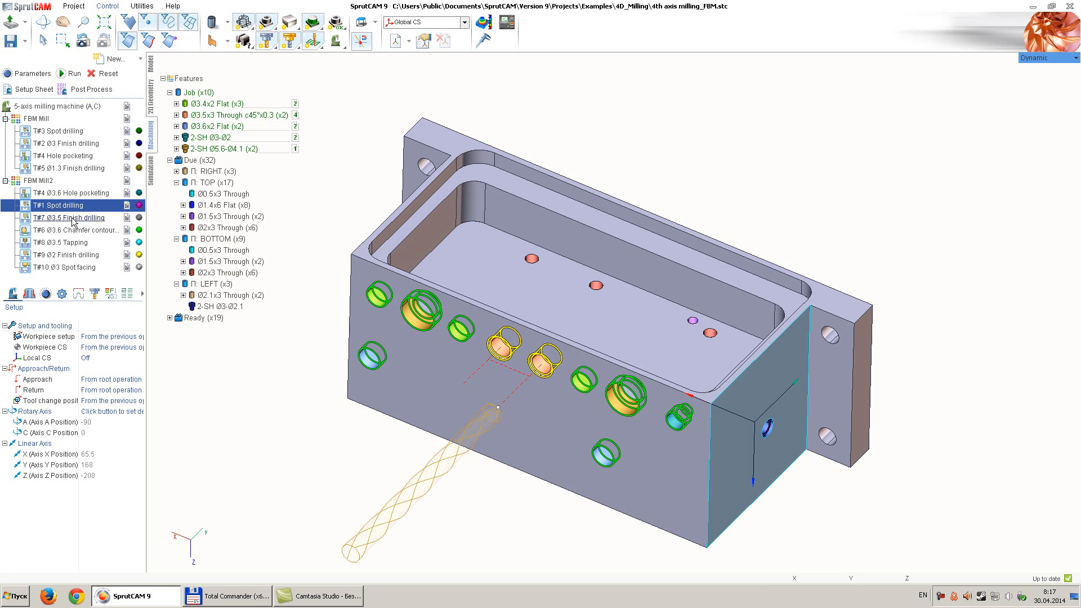
{"action": "left_click", "coordinate": [72, 220]}
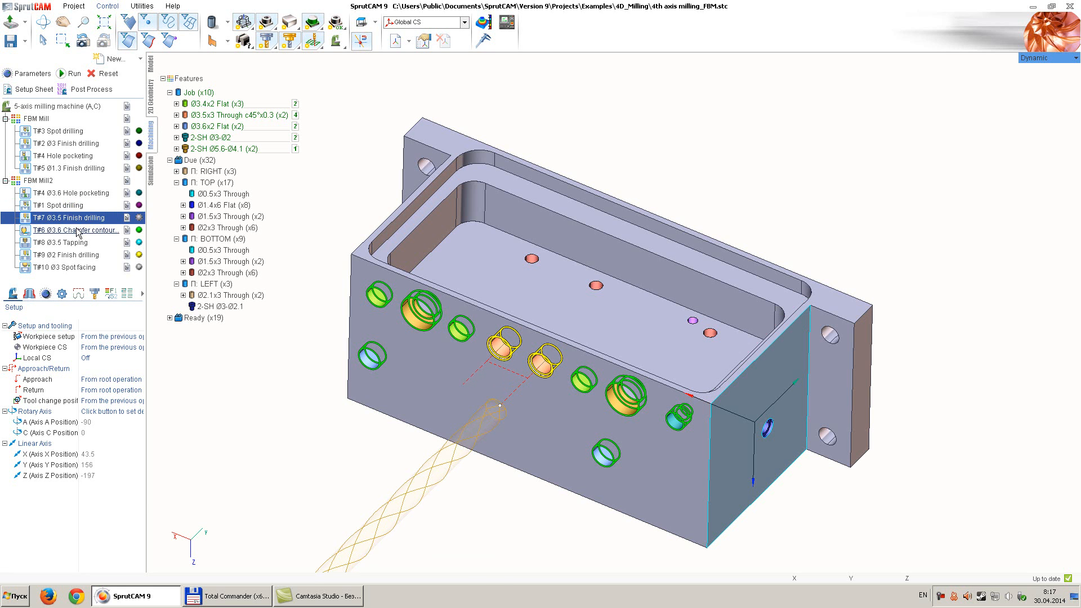
{"action": "left_click", "coordinate": [78, 231]}
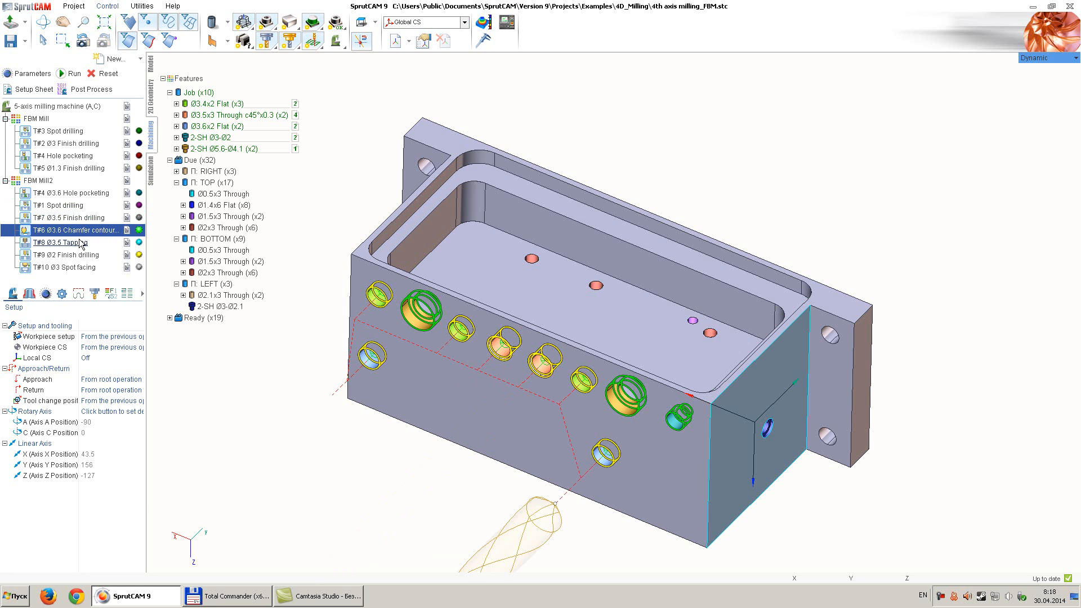
{"action": "mouse_move", "coordinate": [475, 287]}
{"action": "middle_mouse_down"}
{"action": "mouse_move", "coordinate": [521, 246]}
{"action": "mouse_move", "coordinate": [478, 277]}
{"action": "middle_mouse_up"}
{"action": "scroll", "coordinate": [368, 290], "scroll_direction": "up", "scroll_amount": 5}
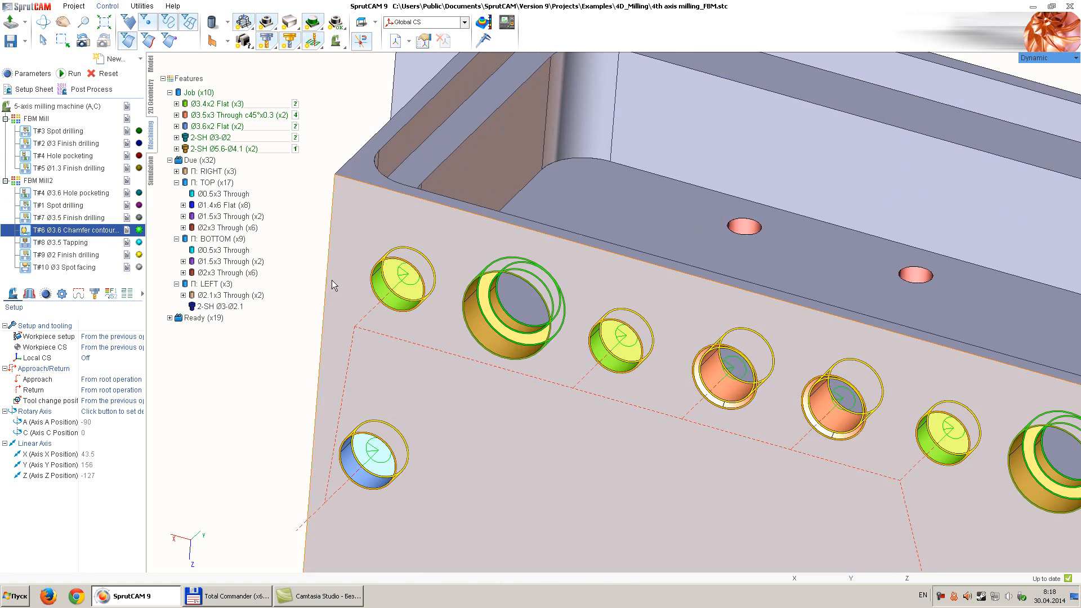
{"action": "scroll", "coordinate": [367, 242], "scroll_direction": "down", "scroll_amount": 5}
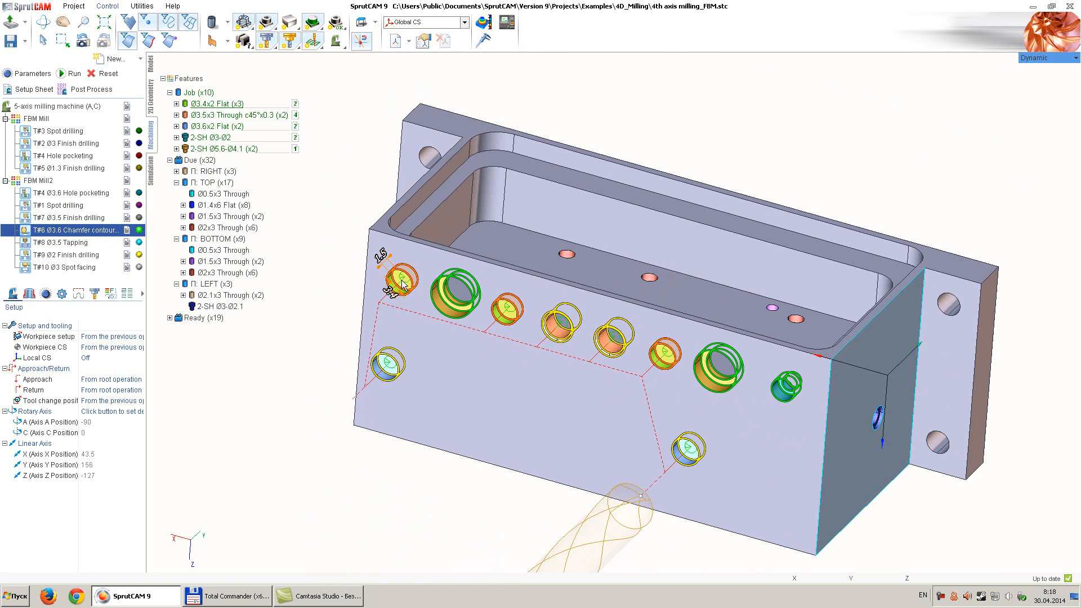
Step: Set the chamfer contouring operation's radial tool shift to 0.1 mm and its axial tool shift to 0.2 mm
{"action": "left_click", "coordinate": [46, 294]}
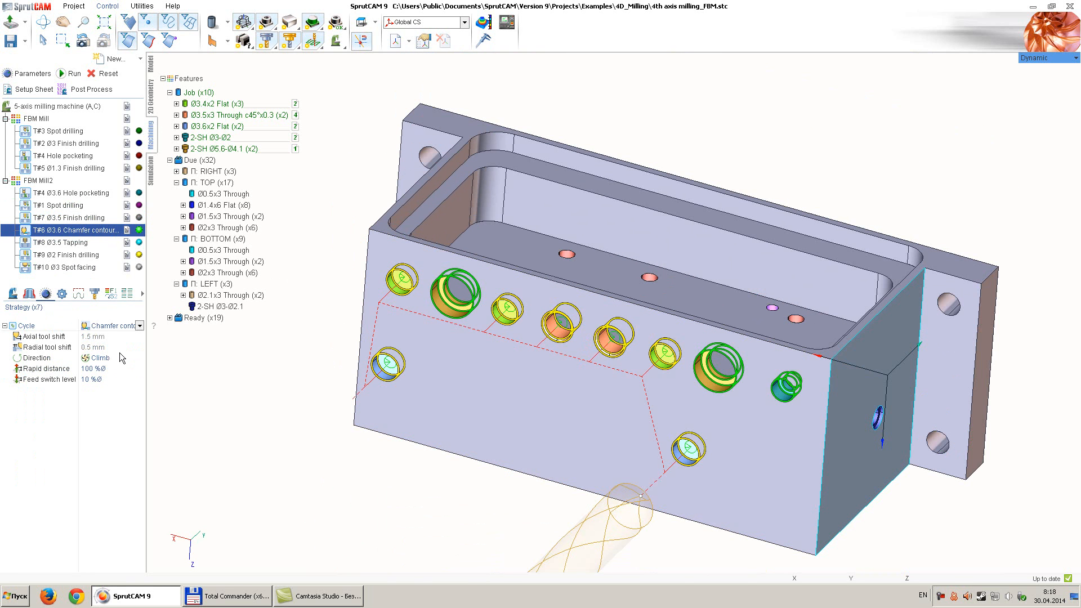
{"action": "left_click", "coordinate": [114, 336]}
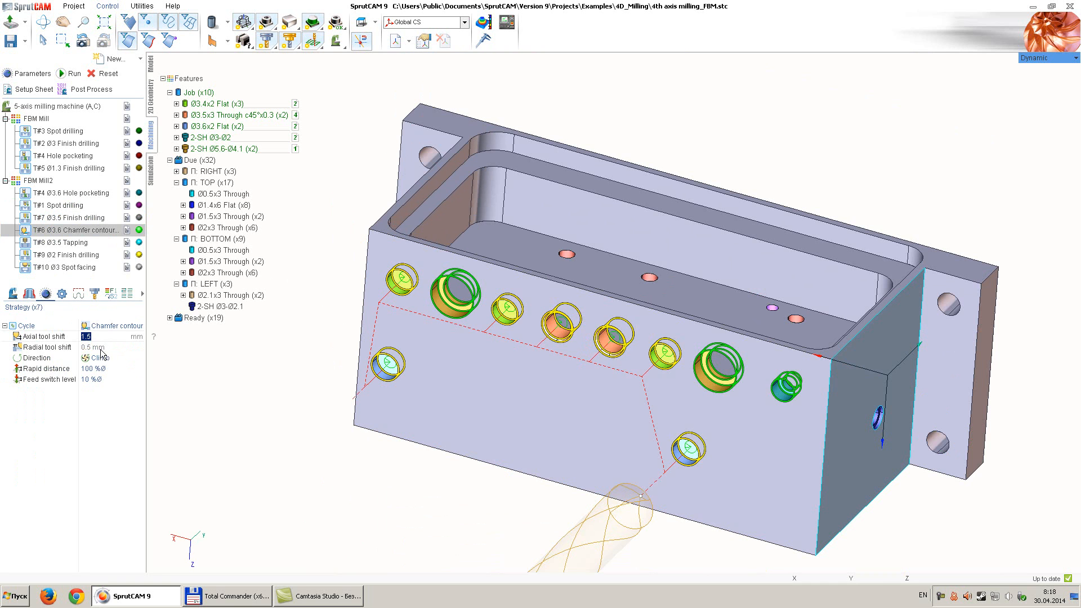
{"action": "left_click", "coordinate": [100, 347]}
{"action": "scroll", "coordinate": [382, 269], "scroll_direction": "up", "scroll_amount": 3}
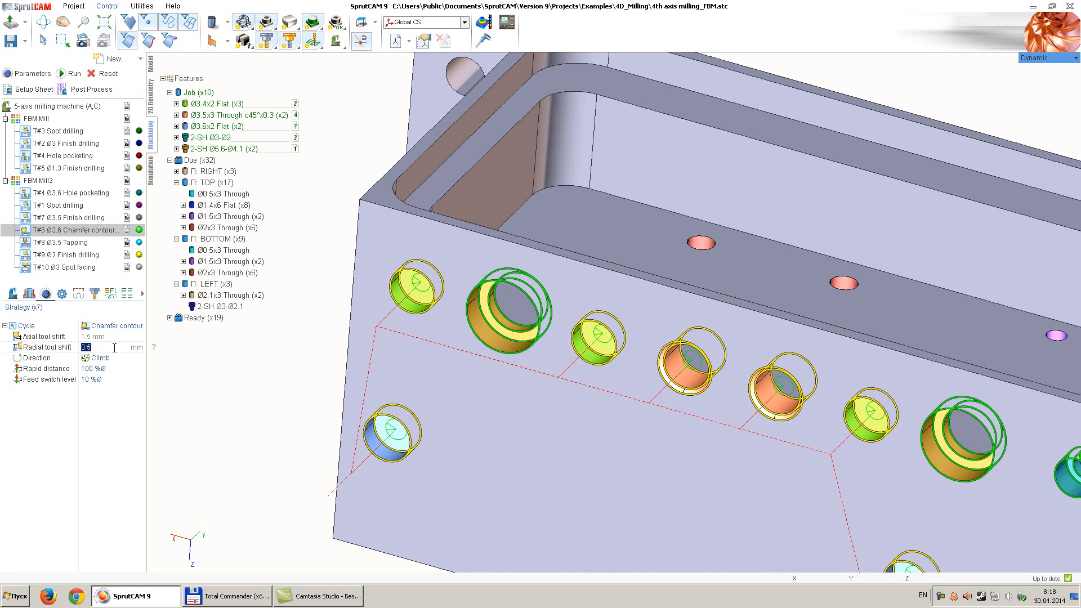
{"action": "left_click", "coordinate": [89, 347]}
{"action": "left_click_drag", "start_coordinate": [88, 348], "coordinate": [95, 349]}
{"action": "type", "text": "1"}
{"action": "key", "text": "Return"}
{"action": "left_click", "coordinate": [86, 336]}
{"action": "type", "text": "0.2"}
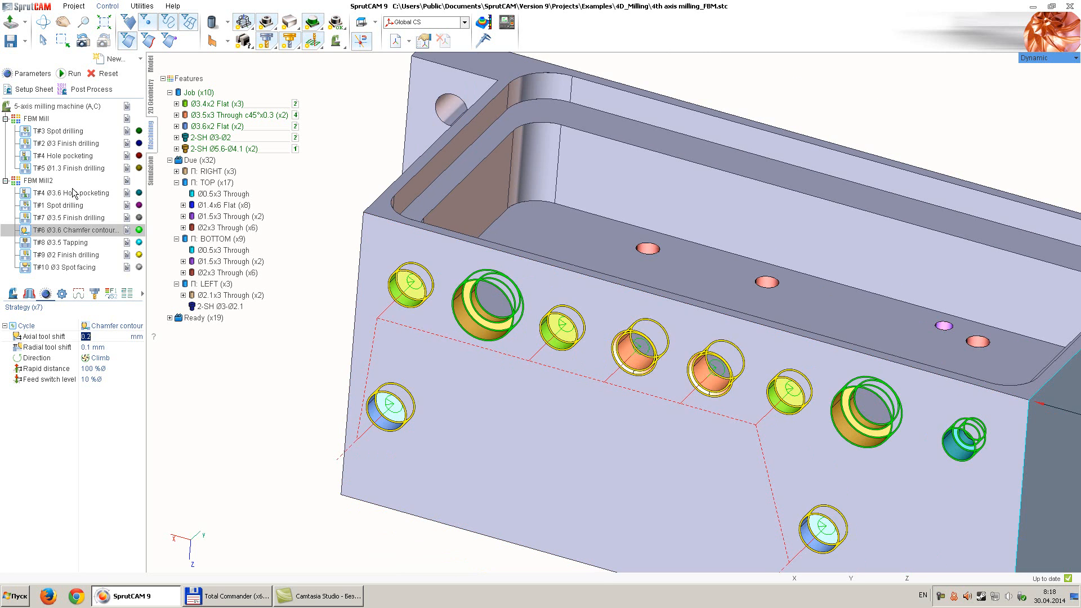
Step: Recalculate the FBM Mill2 group and examine its chamfer contouring and Ø3.5 tapping toolpaths
{"action": "left_click", "coordinate": [40, 181]}
{"action": "left_click", "coordinate": [70, 73]}
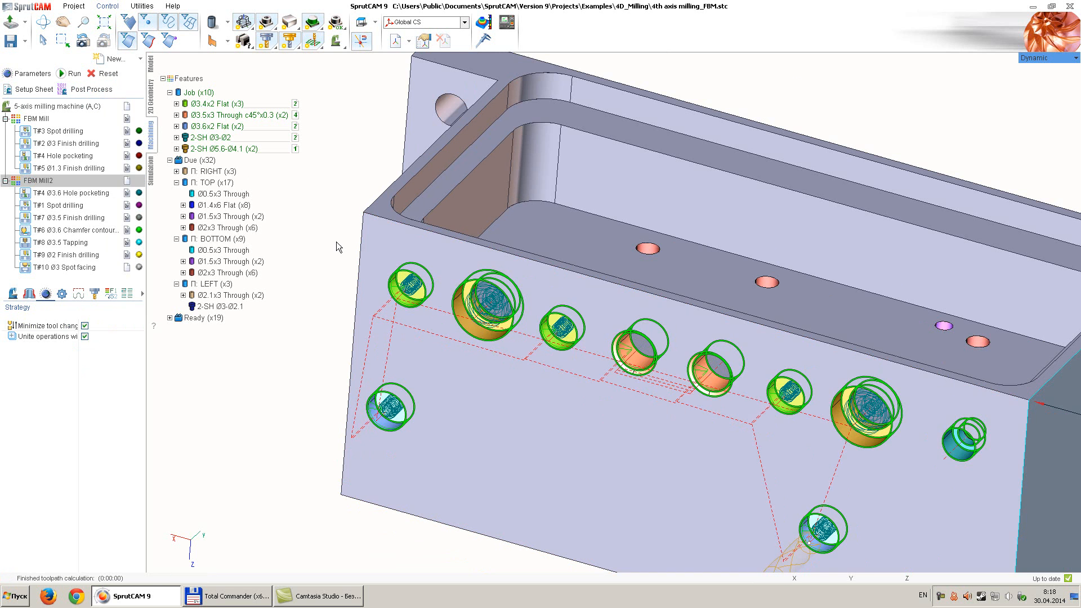
{"action": "left_click", "coordinate": [65, 231]}
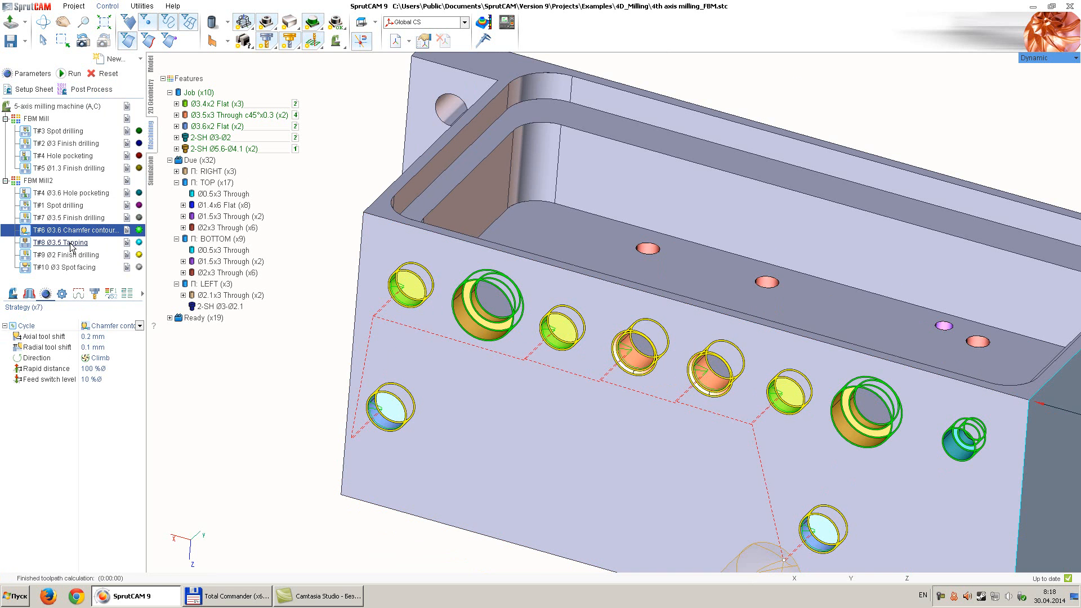
{"action": "left_click", "coordinate": [71, 246]}
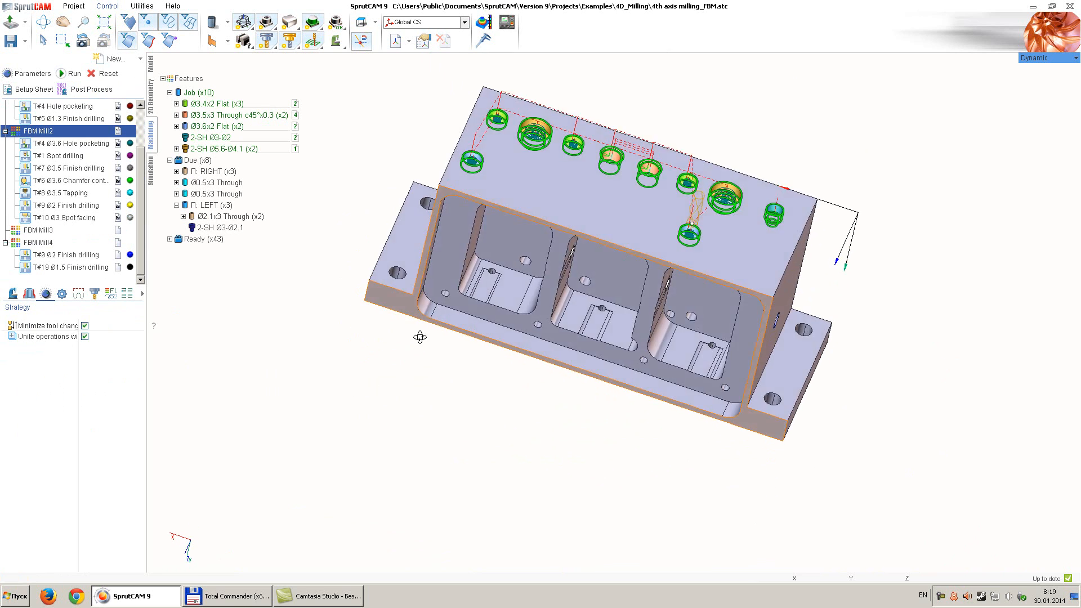
{"action": "scroll", "coordinate": [468, 220], "scroll_direction": "up", "scroll_amount": 3}
{"action": "middle_click_drag", "start_coordinate": [469, 222], "coordinate": [472, 205]}
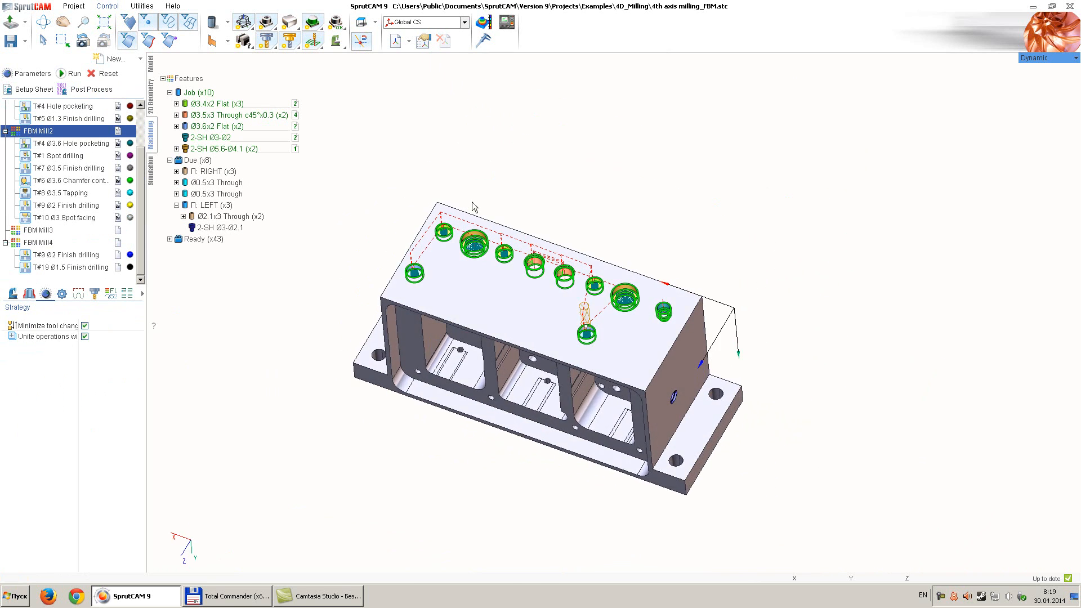
Step: Open the FBM procedures library and compare the parameters of the two chamfer contouring procedures
{"action": "scroll", "coordinate": [504, 217], "scroll_direction": "up", "scroll_amount": 3}
{"action": "mouse_move", "coordinate": [189, 79]}
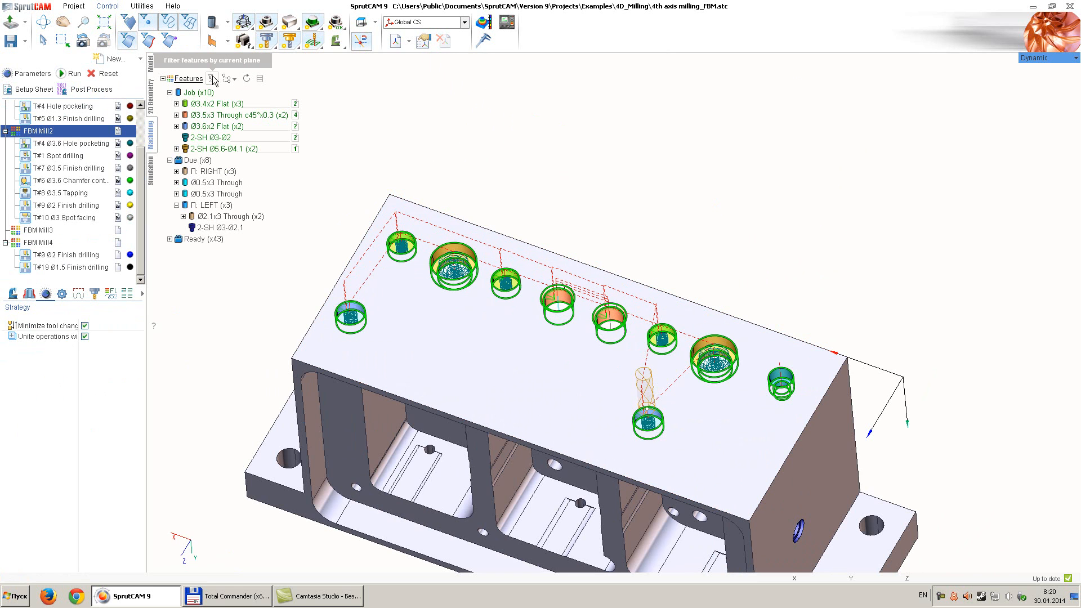
{"action": "left_click", "coordinate": [260, 79]}
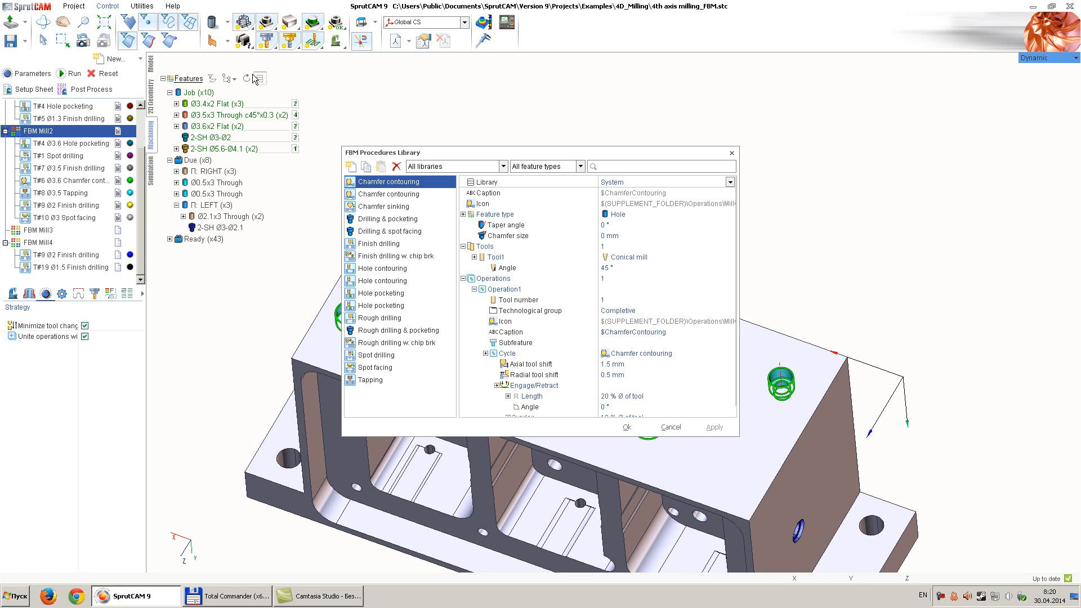
{"action": "left_click_drag", "start_coordinate": [531, 153], "coordinate": [538, 169]}
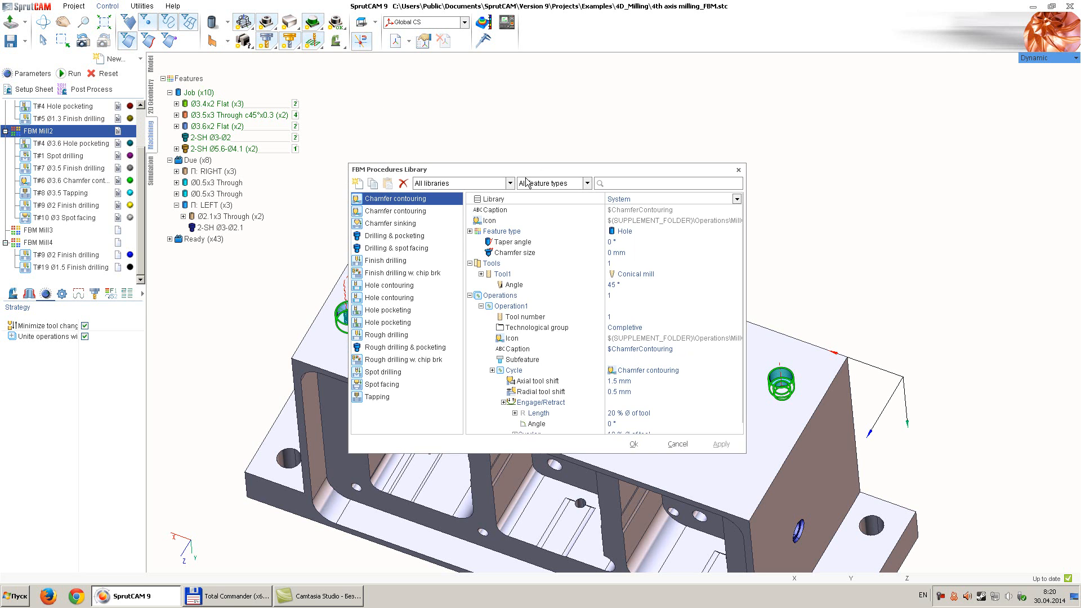
{"action": "left_click", "coordinate": [416, 212]}
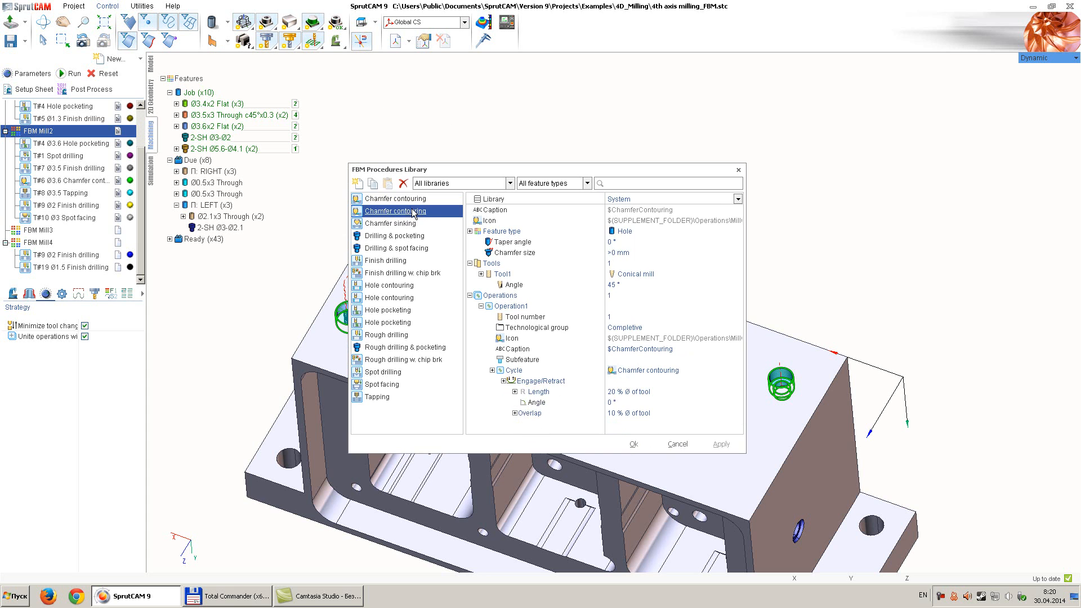
{"action": "left_click", "coordinate": [410, 201]}
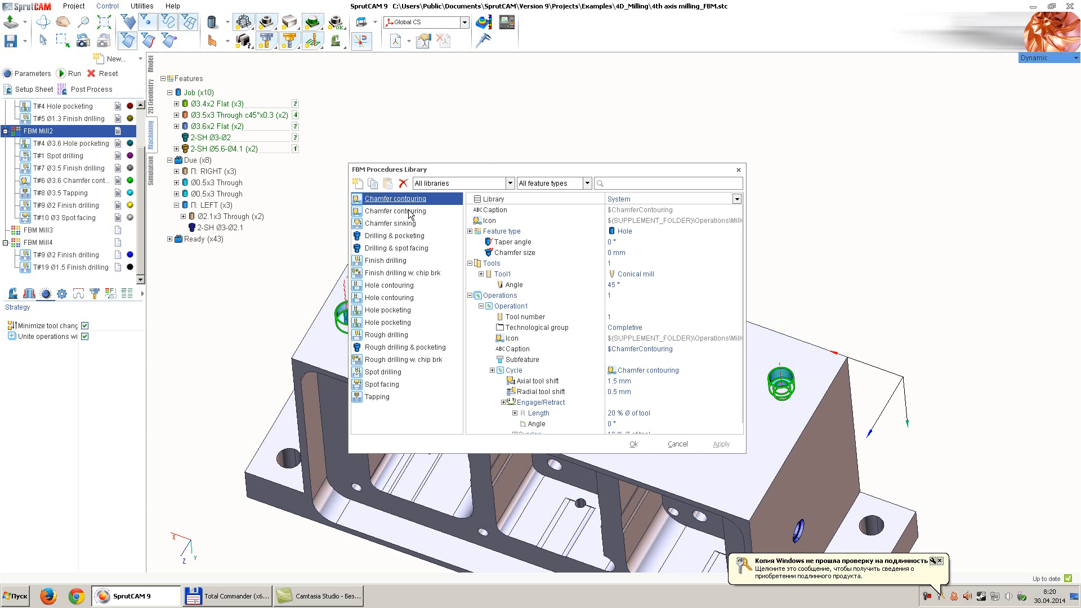
Step: Create a new procedure in the Personal library and set its feature type to Hole
{"action": "left_click", "coordinate": [357, 182]}
{"action": "left_click", "coordinate": [649, 200]}
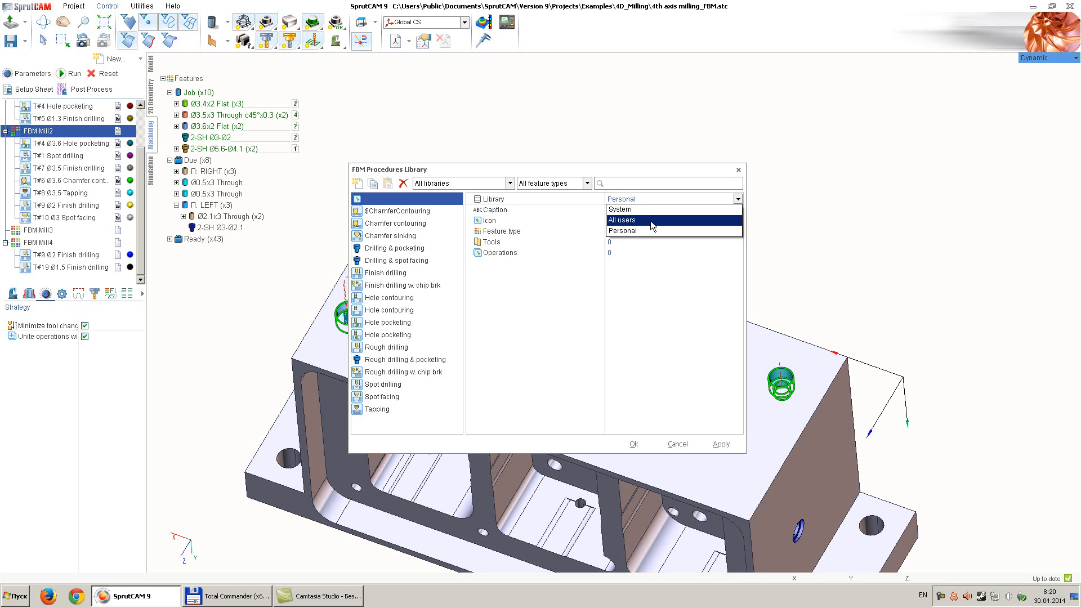
{"action": "left_click", "coordinate": [663, 199]}
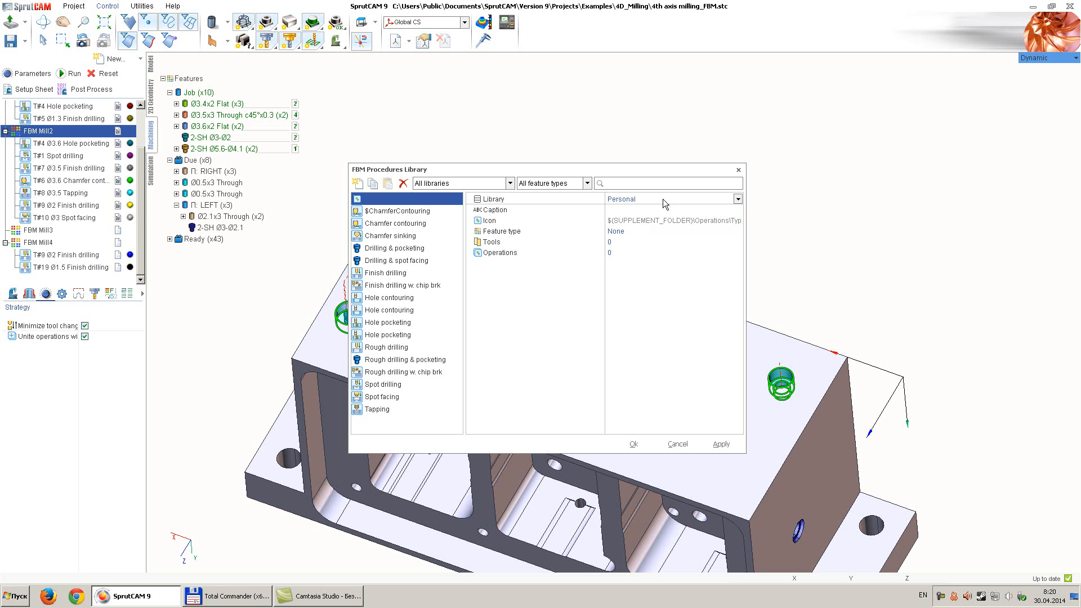
{"action": "left_click", "coordinate": [663, 209]}
{"action": "left_click", "coordinate": [661, 231]}
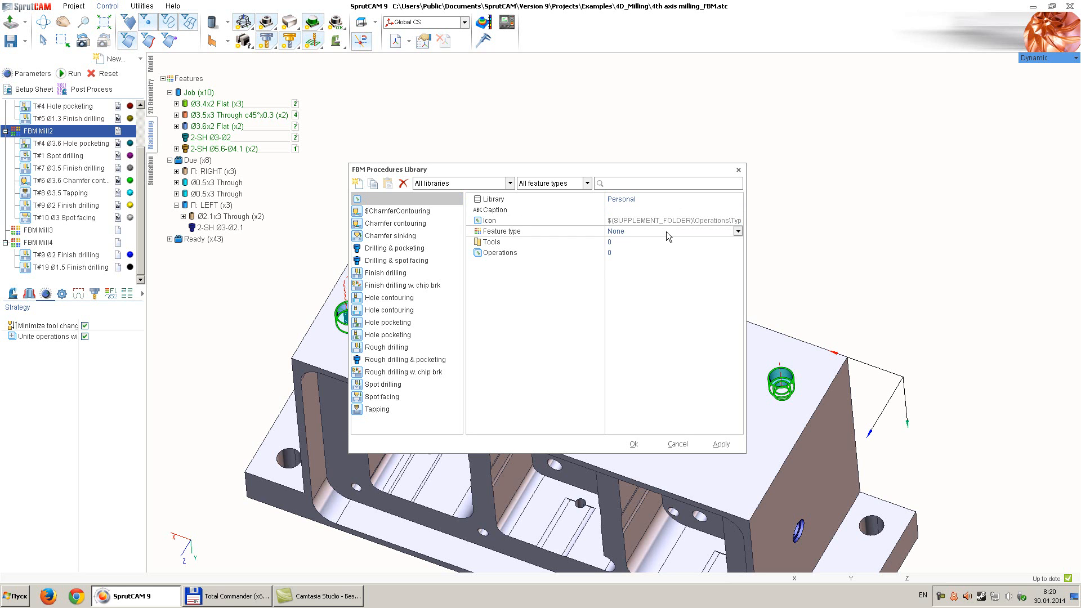
{"action": "left_click", "coordinate": [666, 231]}
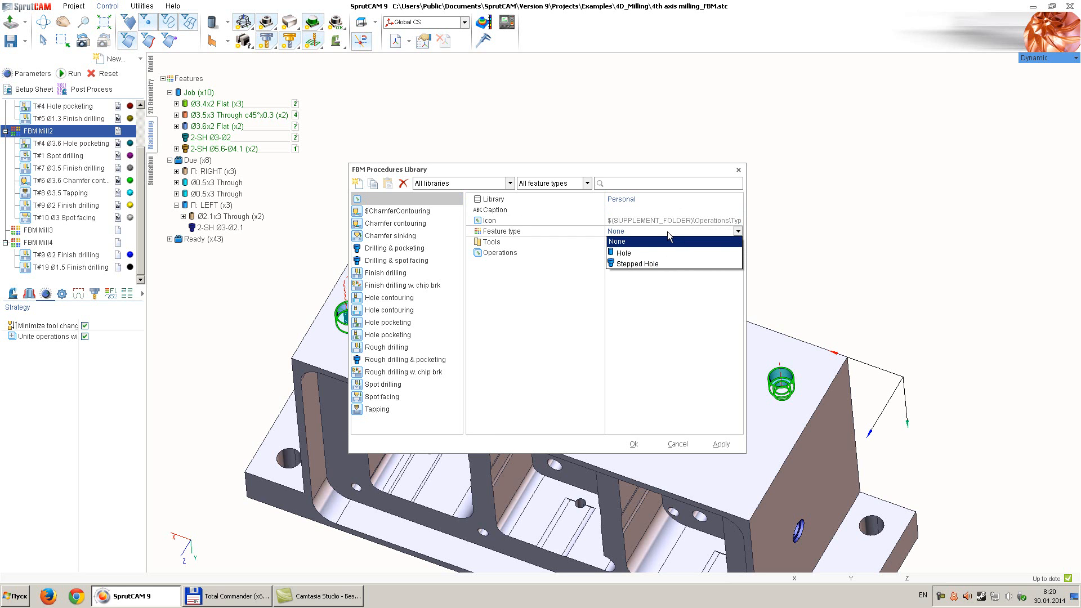
{"action": "left_click", "coordinate": [653, 253]}
Step: Reveal all hole parameters of the new procedure and set its chamfer size condition to >0 mm
{"action": "left_click", "coordinate": [677, 241]}
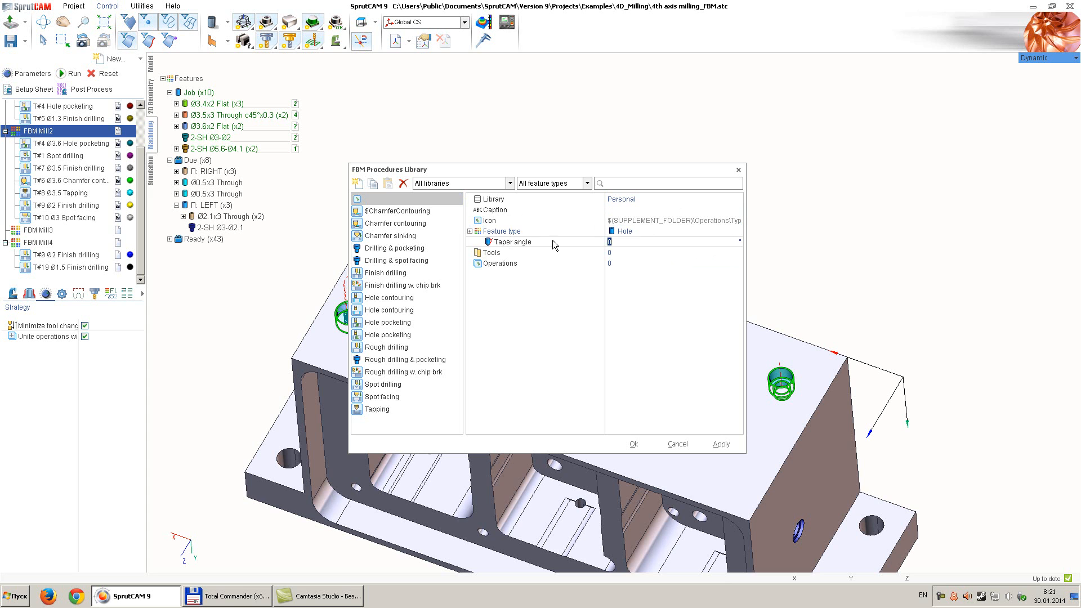
{"action": "left_click", "coordinate": [470, 232]}
{"action": "left_click", "coordinate": [645, 242]}
{"action": "left_click", "coordinate": [651, 252]}
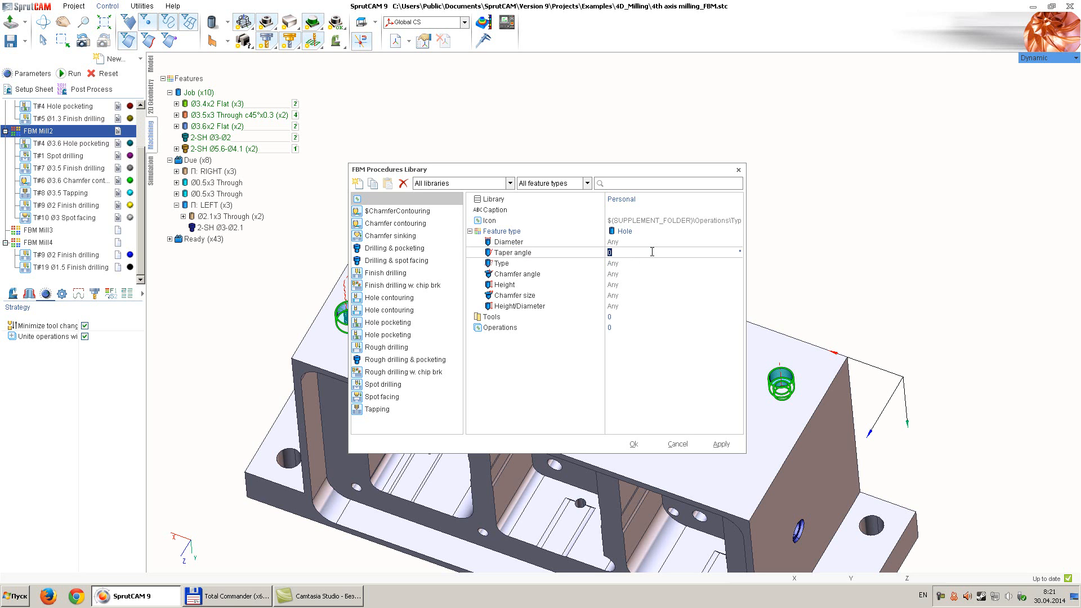
{"action": "left_click", "coordinate": [639, 266]}
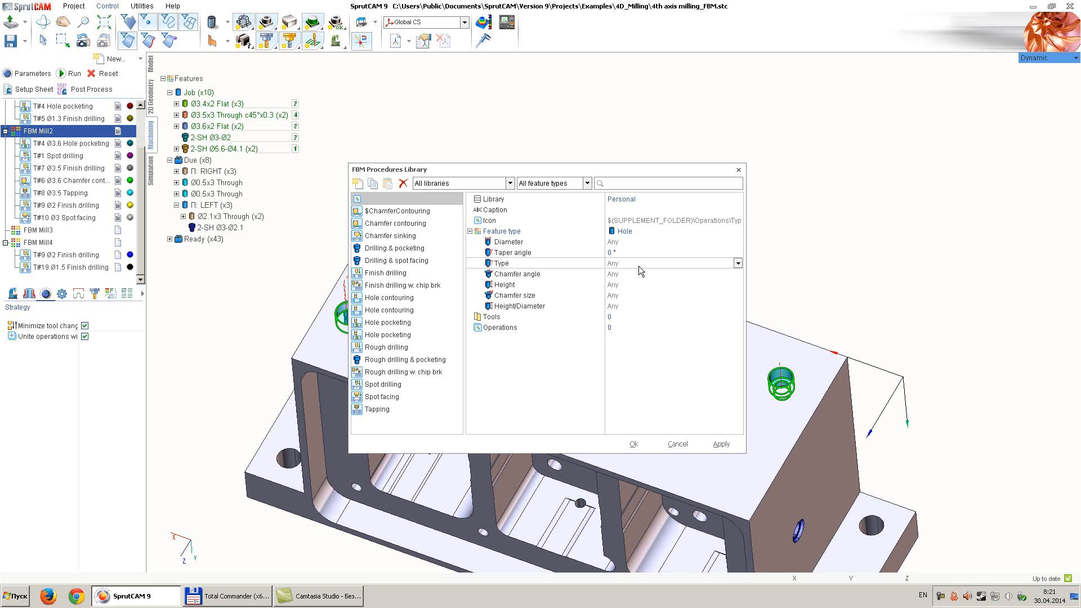
{"action": "left_click", "coordinate": [645, 251]}
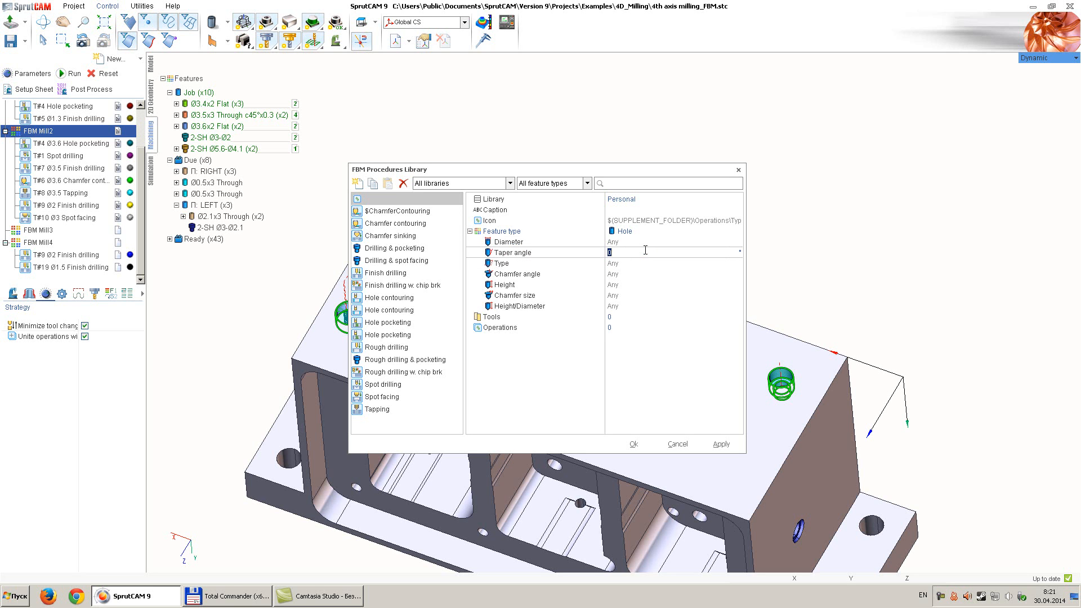
{"action": "left_click", "coordinate": [643, 243]}
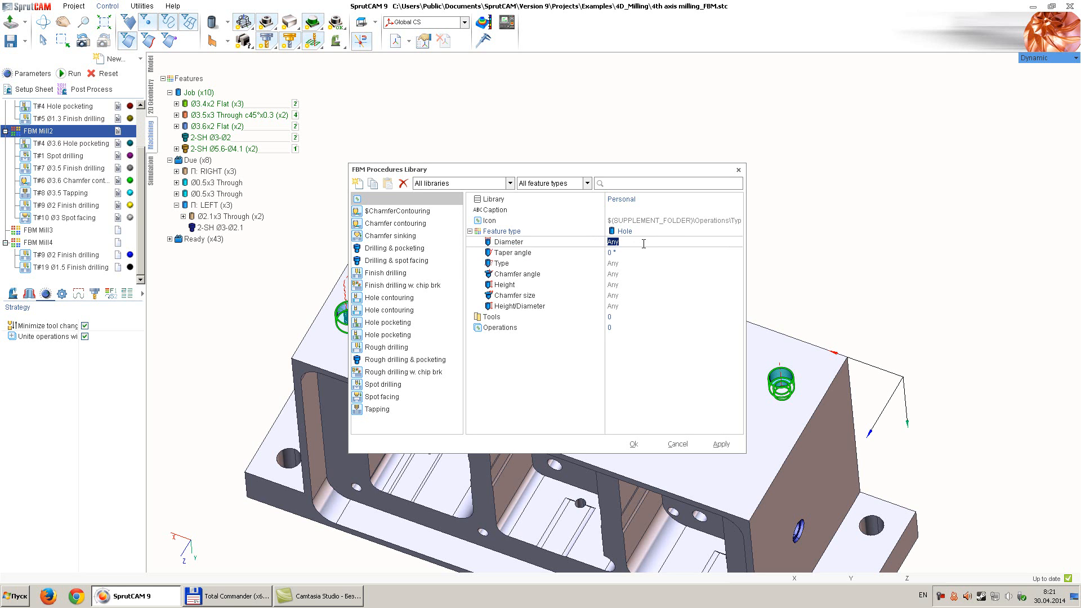
{"action": "left_click", "coordinate": [644, 274]}
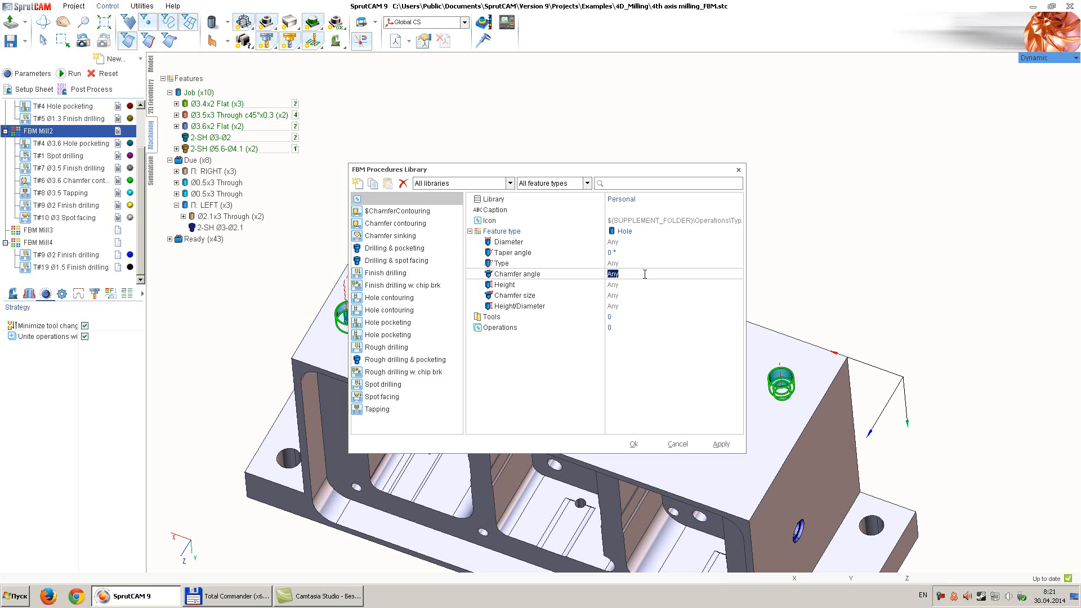
{"action": "left_click", "coordinate": [640, 295]}
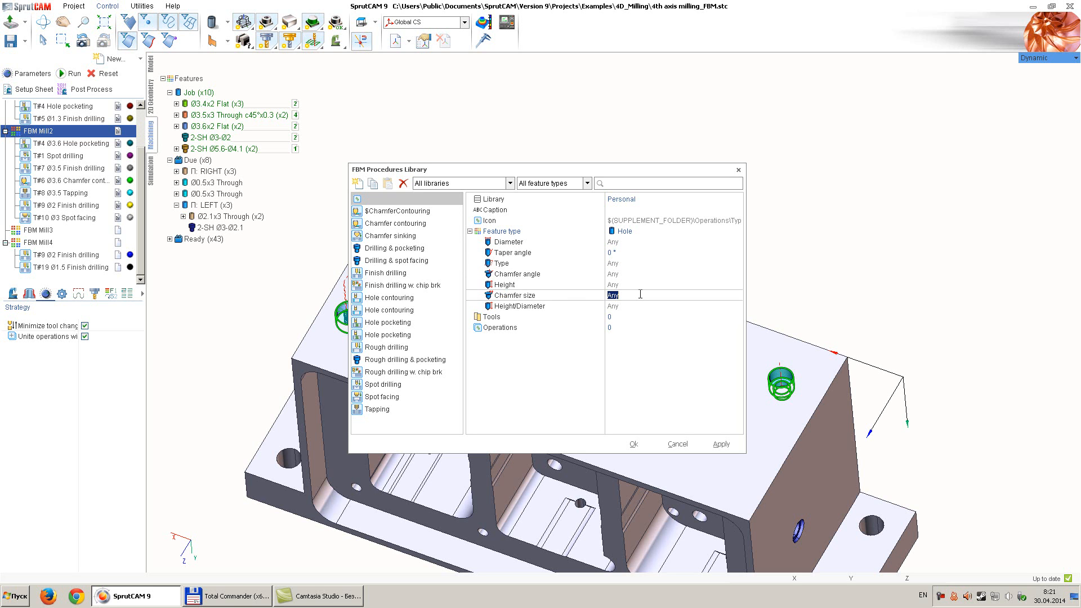
{"action": "type", "text": ">0"}
{"action": "key", "text": "Return"}
Step: Set the new procedure's height/diameter condition to <4, keeping the hole type as Any, and collapse the feature type parameters
{"action": "left_click", "coordinate": [649, 284]}
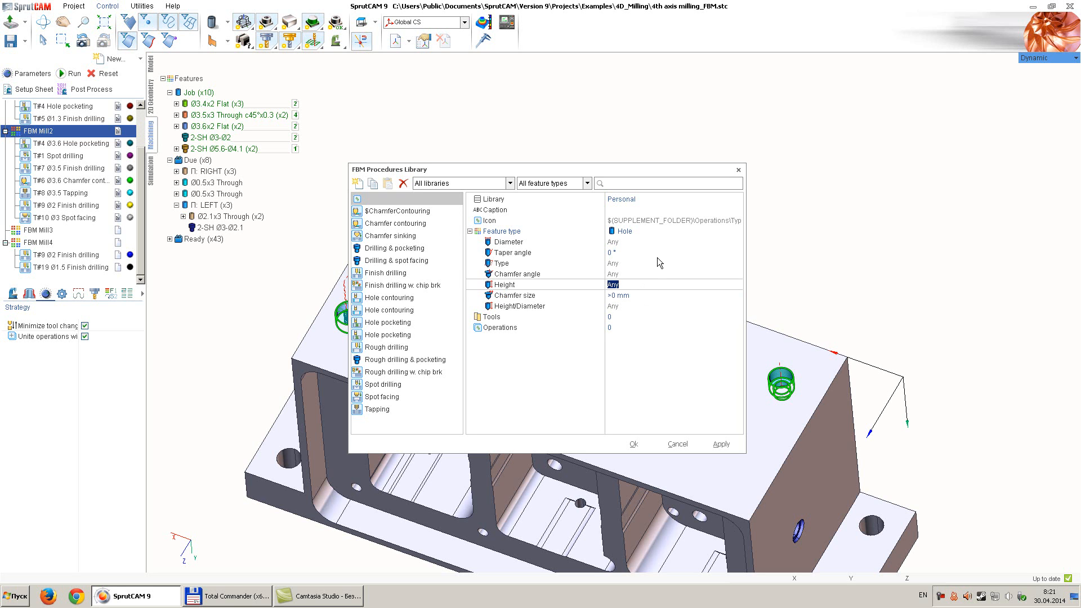
{"action": "left_click", "coordinate": [657, 258]}
{"action": "left_click", "coordinate": [704, 262]}
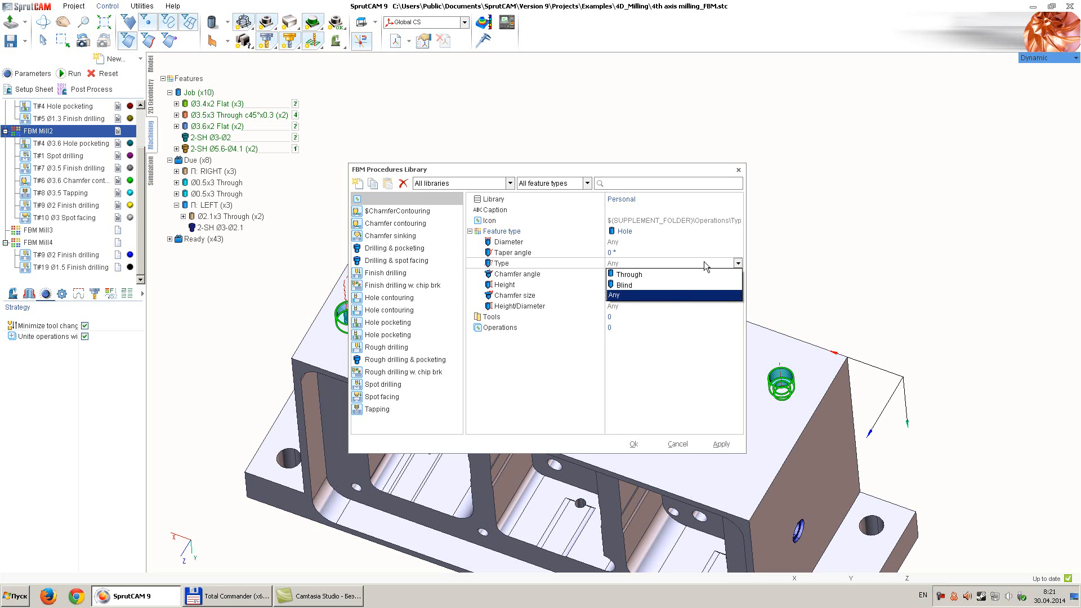
{"action": "left_click", "coordinate": [677, 273]}
{"action": "left_click", "coordinate": [676, 250]}
{"action": "left_click", "coordinate": [676, 264]}
{"action": "left_click", "coordinate": [644, 294]}
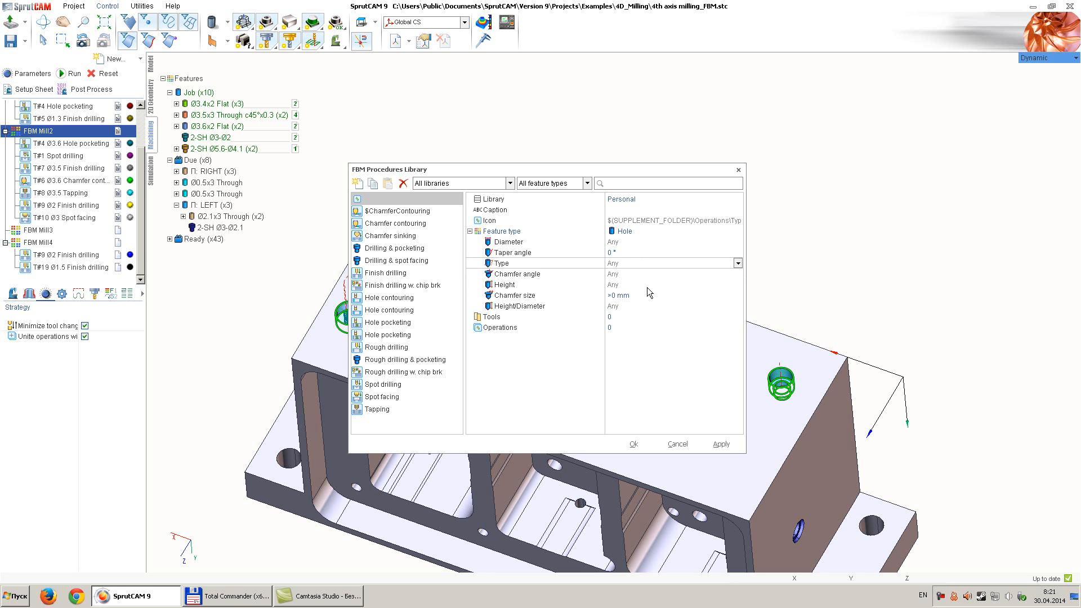
{"action": "left_click", "coordinate": [659, 246]}
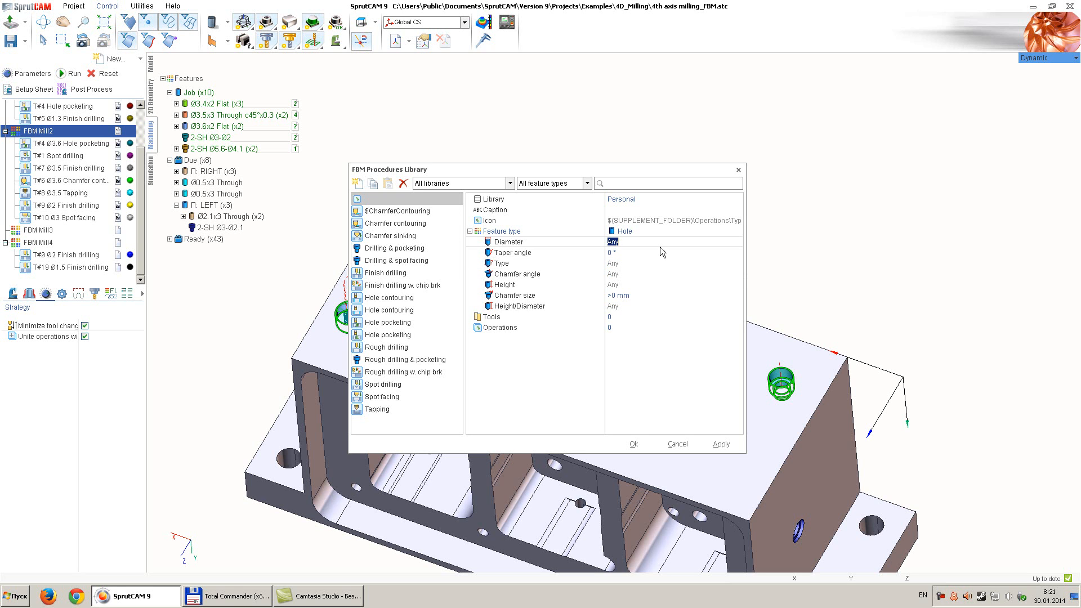
{"action": "left_click", "coordinate": [643, 305]}
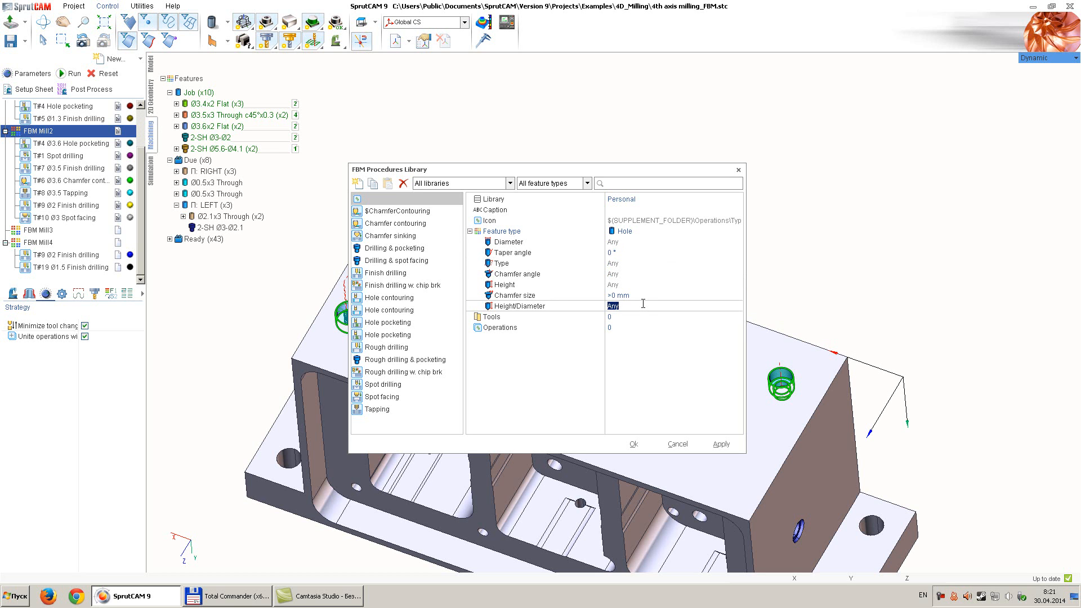
{"action": "type", "text": "<4"}
{"action": "key", "text": "Return"}
{"action": "left_click", "coordinate": [470, 232]}
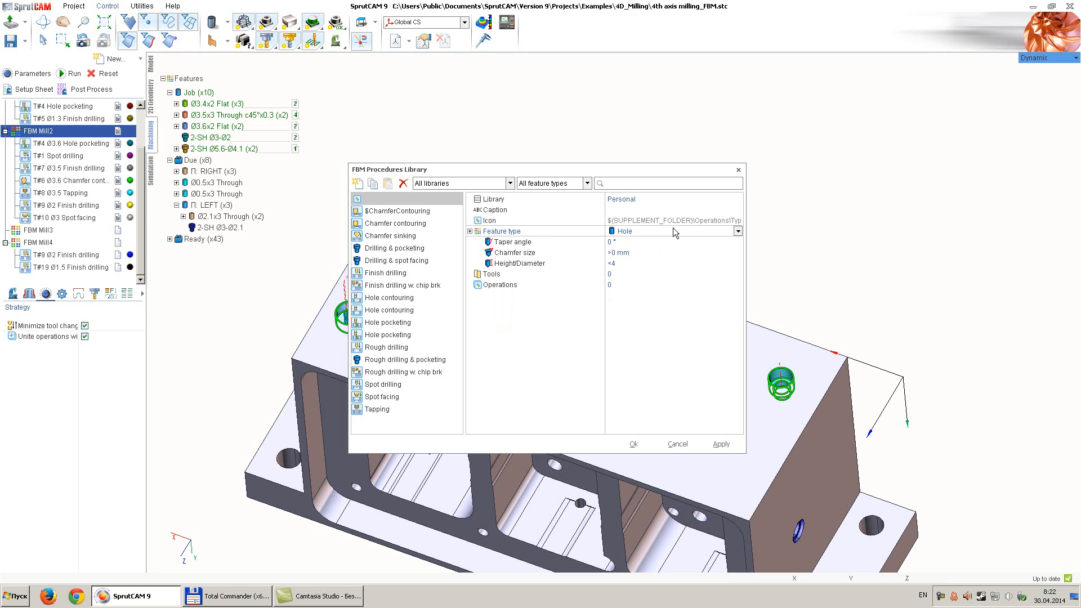
Step: Caption the new procedure "Metric threaded hole"
{"action": "left_click", "coordinate": [658, 273]}
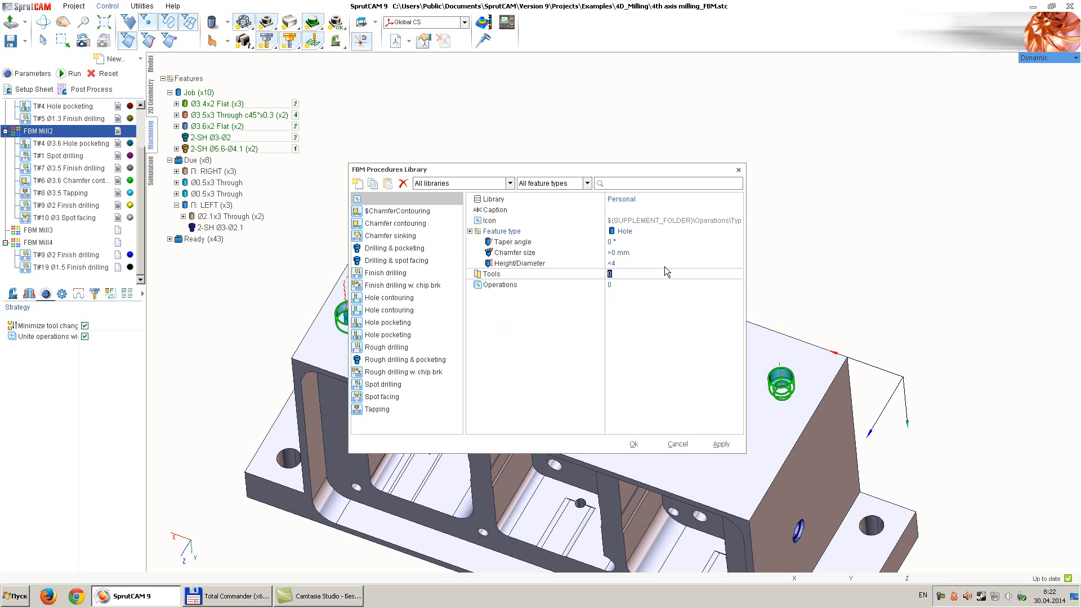
{"action": "left_click", "coordinate": [639, 208]}
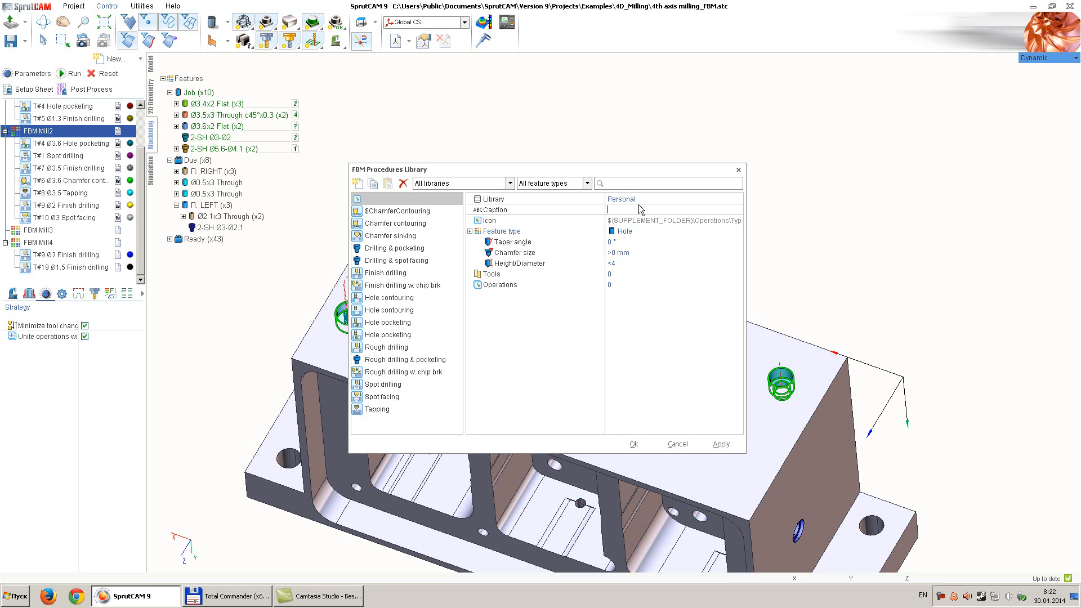
{"action": "type", "text": "Met"}
{"action": "type", "text": "ric threaded hole"}
{"action": "key", "text": "Return"}
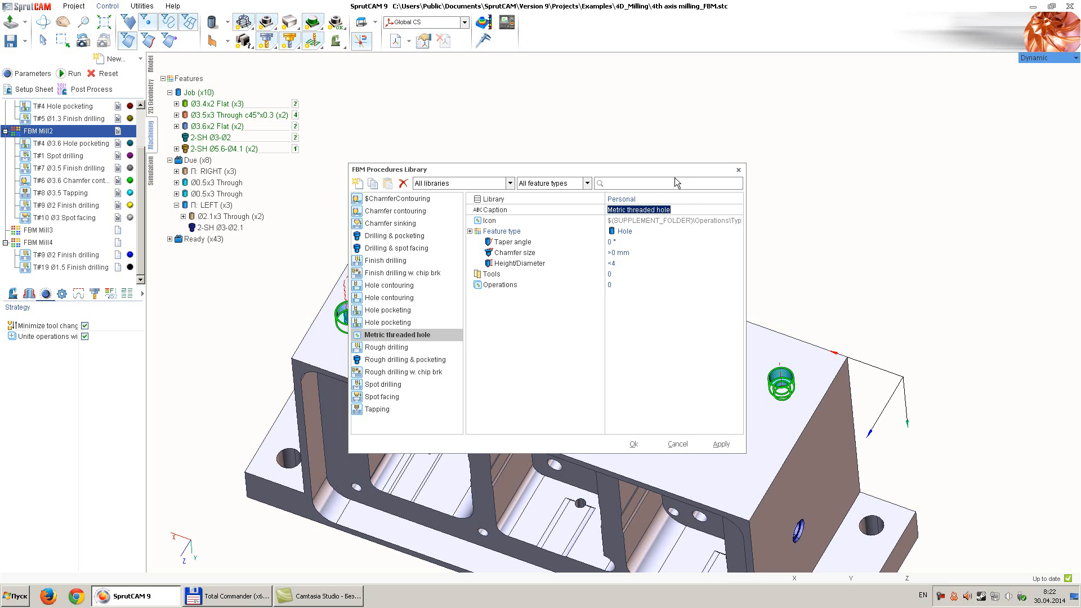
Step: Set both the number of operations and the number of tools in the Metric threaded hole procedure to 3
{"action": "left_click", "coordinate": [667, 266]}
{"action": "left_click", "coordinate": [657, 275]}
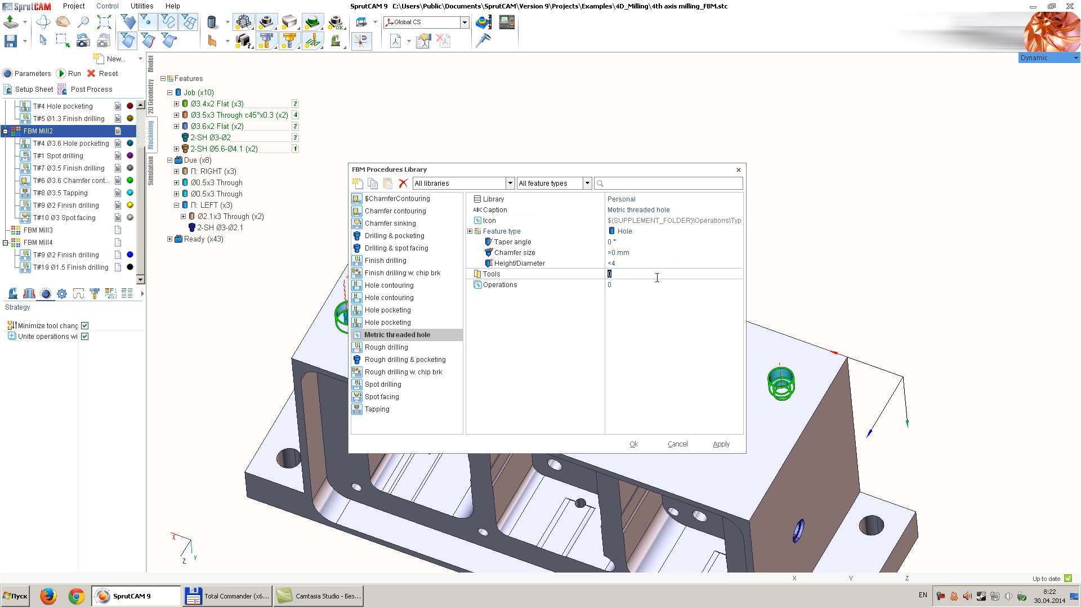
{"action": "left_click", "coordinate": [653, 284]}
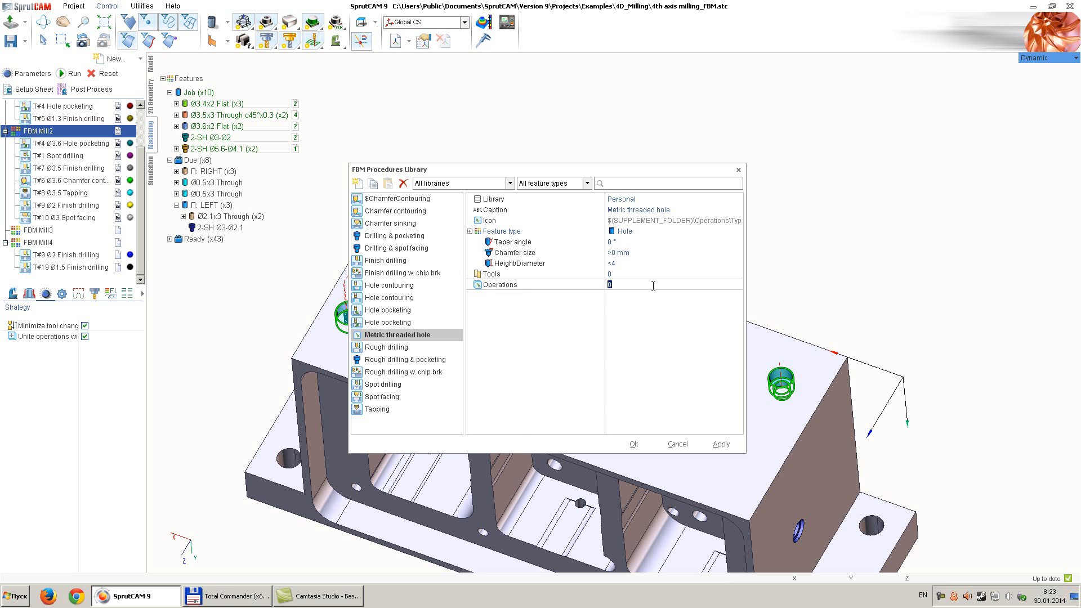
{"action": "type", "text": "3"}
{"action": "key", "text": "Return"}
{"action": "left_click", "coordinate": [647, 275]}
{"action": "type", "text": "3"}
{"action": "key", "text": "Return"}
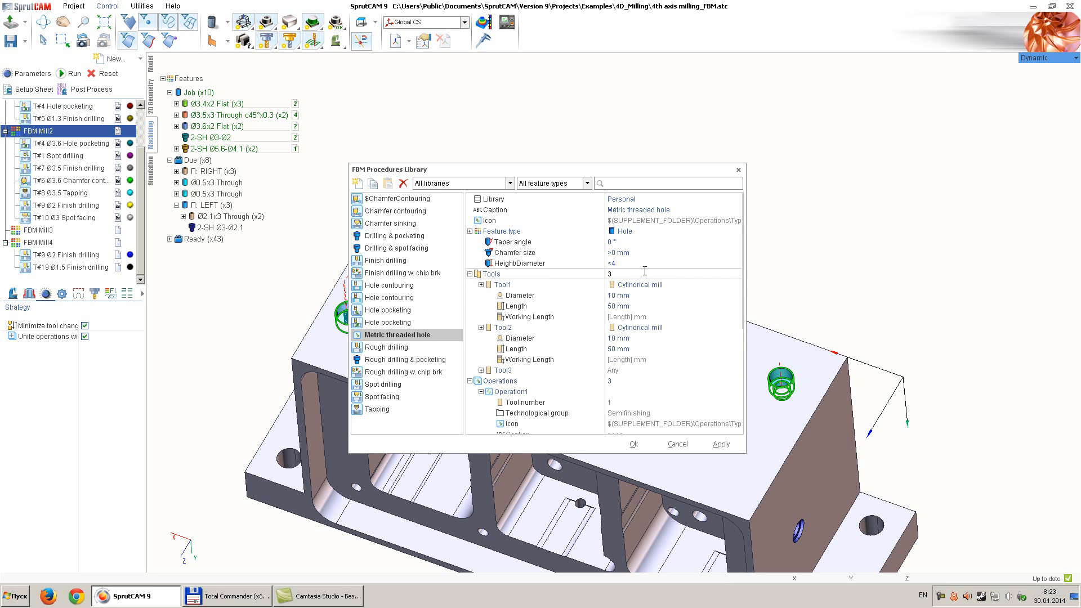
Step: Change Tool1 of the Metric threaded hole procedure to a spot drill
{"action": "left_click", "coordinate": [661, 285]}
{"action": "left_click", "coordinate": [661, 286]}
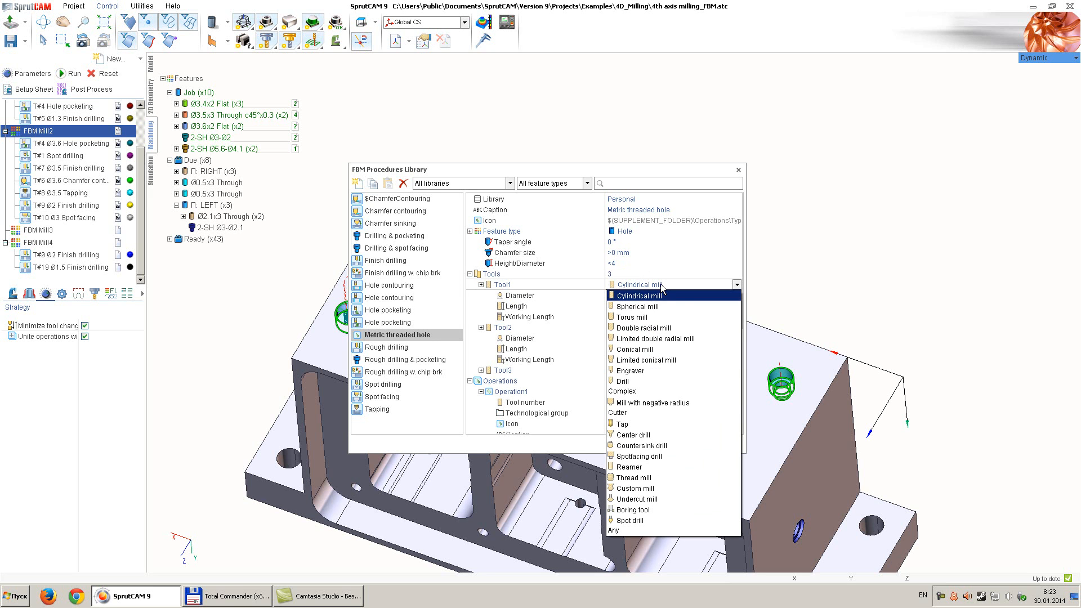
{"action": "left_click", "coordinate": [666, 517]}
Step: Define the spot drill's diameter condition with the expression >#Hole.Diam+2*#Hole.ChamferSize
{"action": "left_click", "coordinate": [655, 296]}
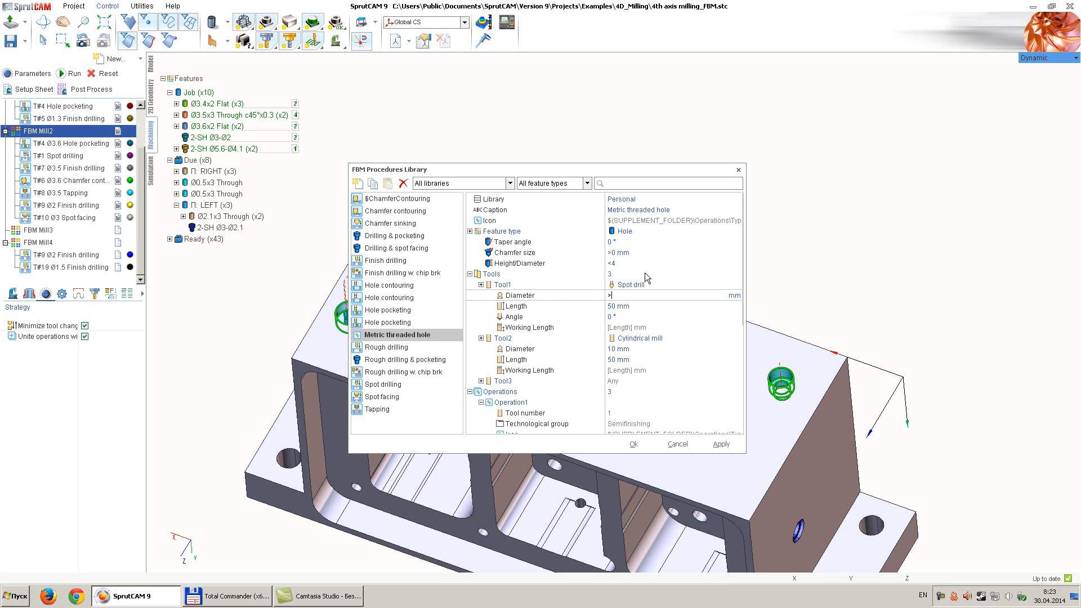
{"action": "type", "text": "#"}
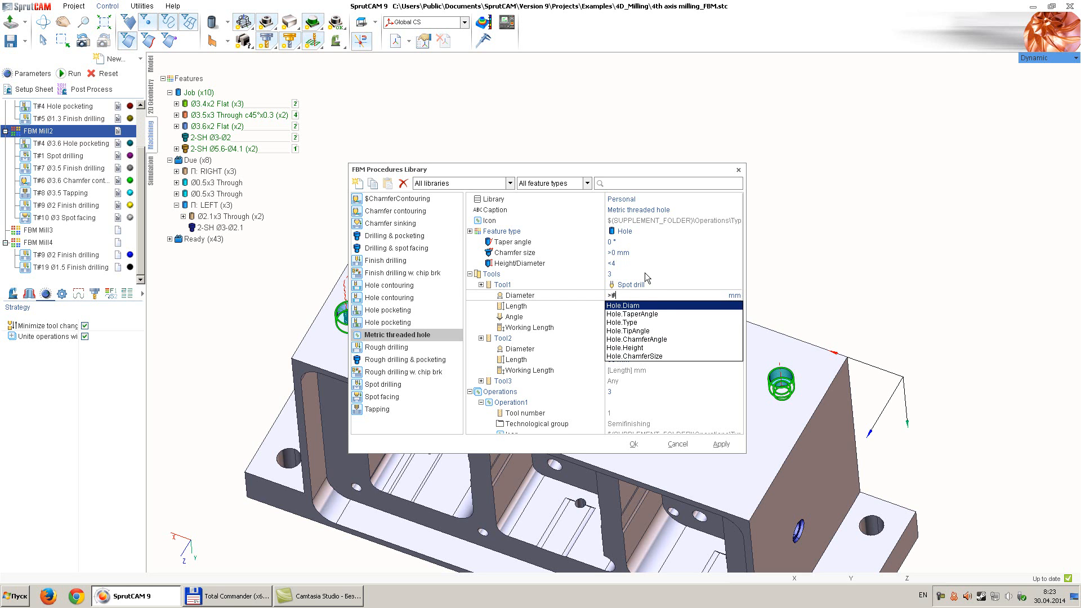
{"action": "key", "text": "Return"}
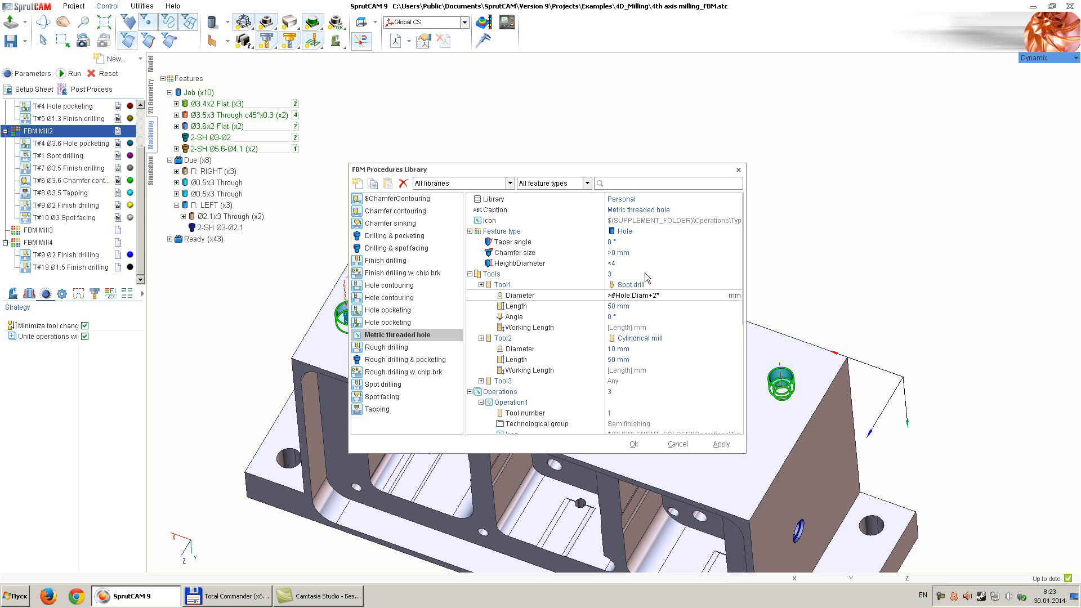
{"action": "type", "text": "+2*#"}
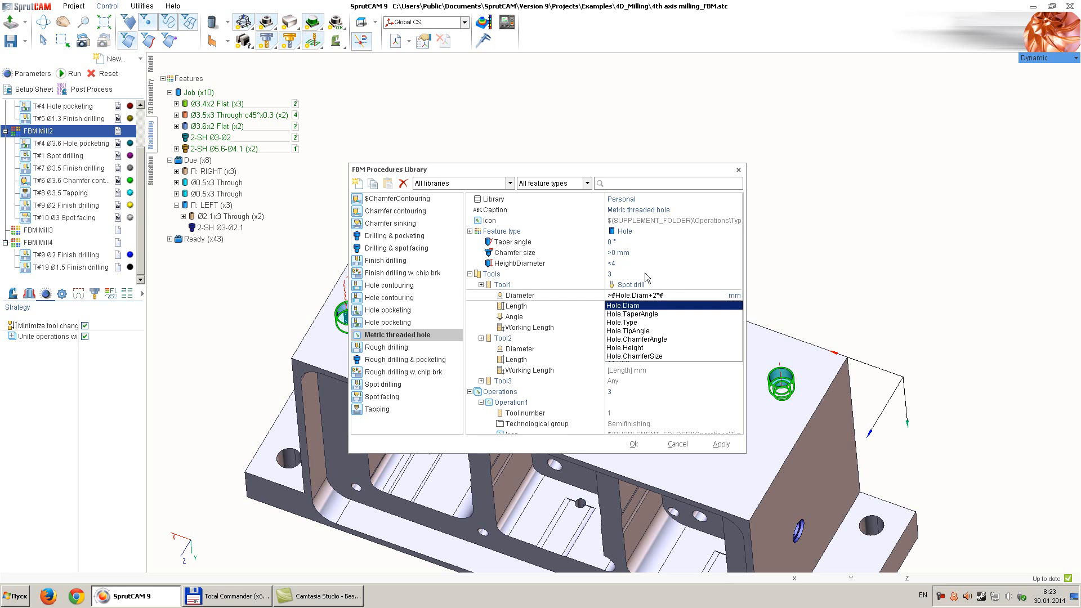
{"action": "key", "text": "Down"}
{"action": "key", "text": "Down"}
{"action": "key", "text": "Down"}
{"action": "key", "text": "Down"}
{"action": "key", "text": "Down"}
{"action": "key", "text": "Down"}
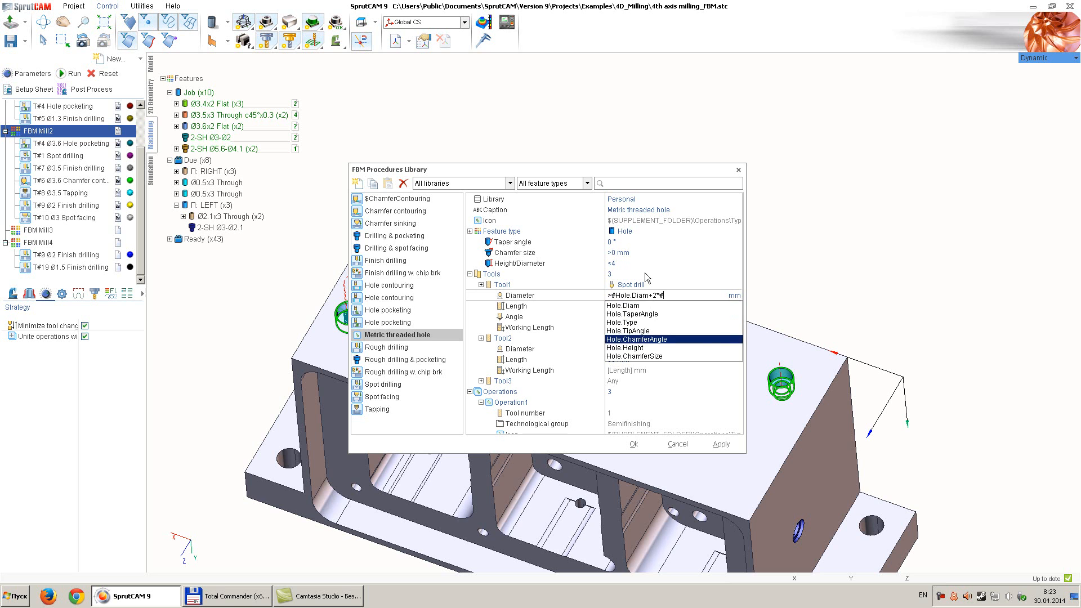
{"action": "key", "text": "Return"}
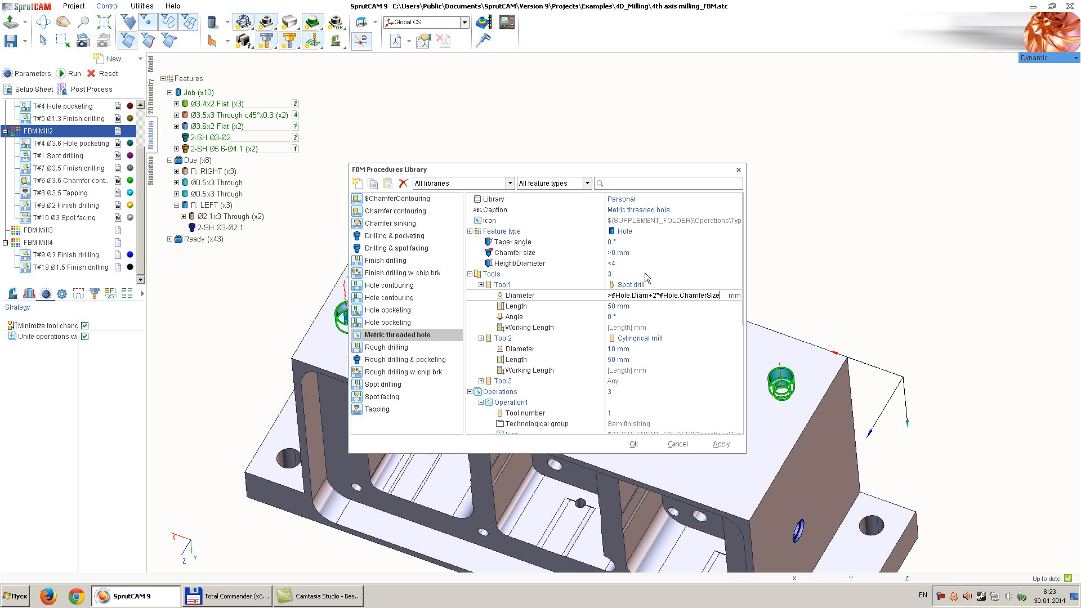
Step: Clear the length condition of the Tool1 spot drill
{"action": "left_click", "coordinate": [638, 327]}
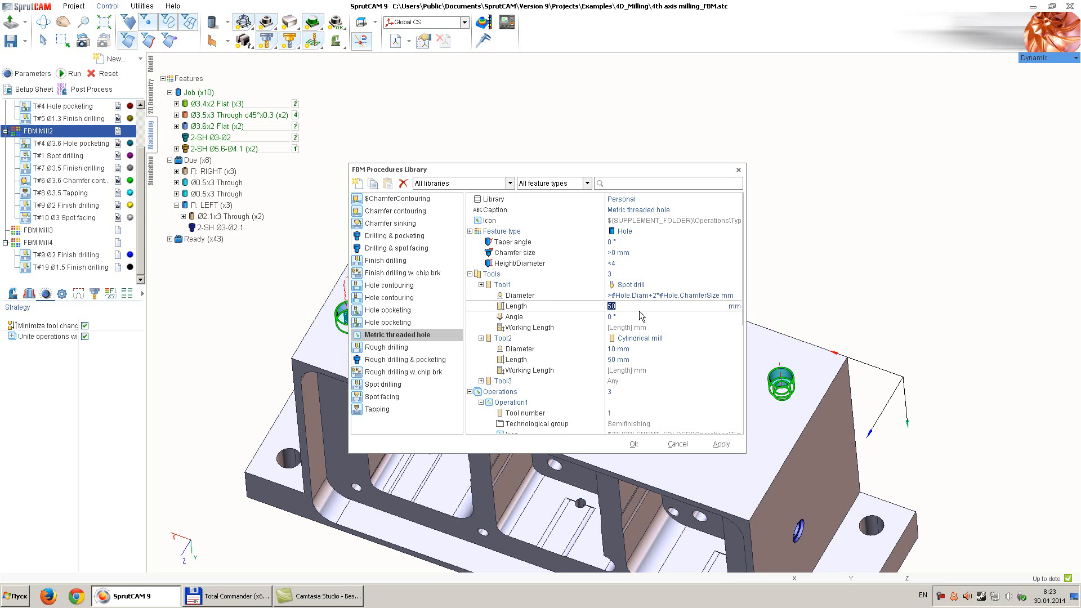
{"action": "left_click", "coordinate": [653, 315]}
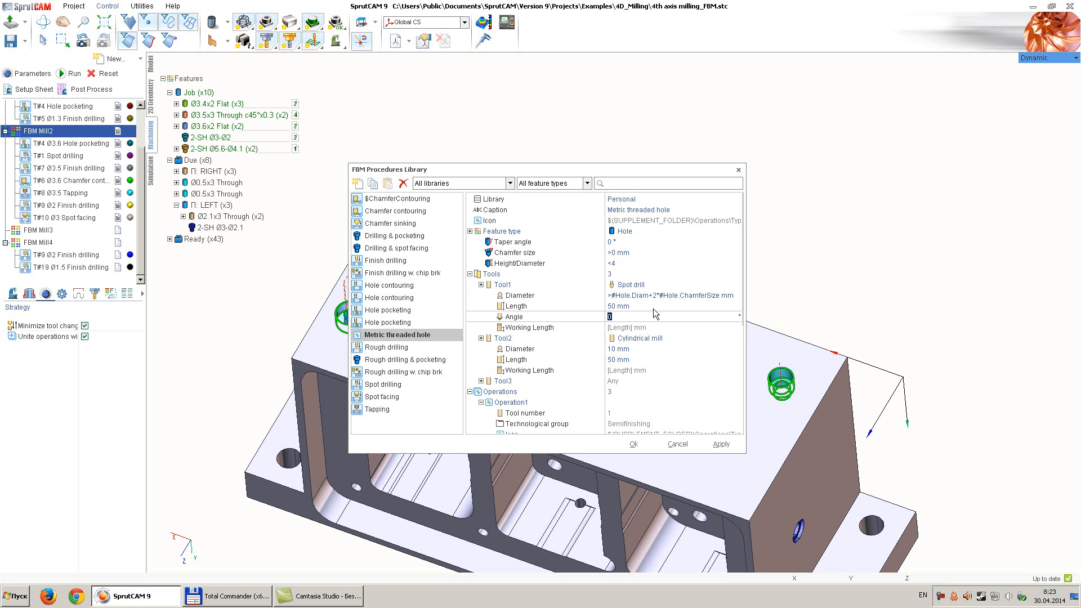
{"action": "left_click", "coordinate": [654, 308]}
{"action": "left_click", "coordinate": [650, 317]}
{"action": "left_click", "coordinate": [633, 307]}
{"action": "left_click", "coordinate": [481, 285]}
{"action": "left_click", "coordinate": [623, 306]}
{"action": "key", "text": "Delete"}
{"action": "key", "text": "Return"}
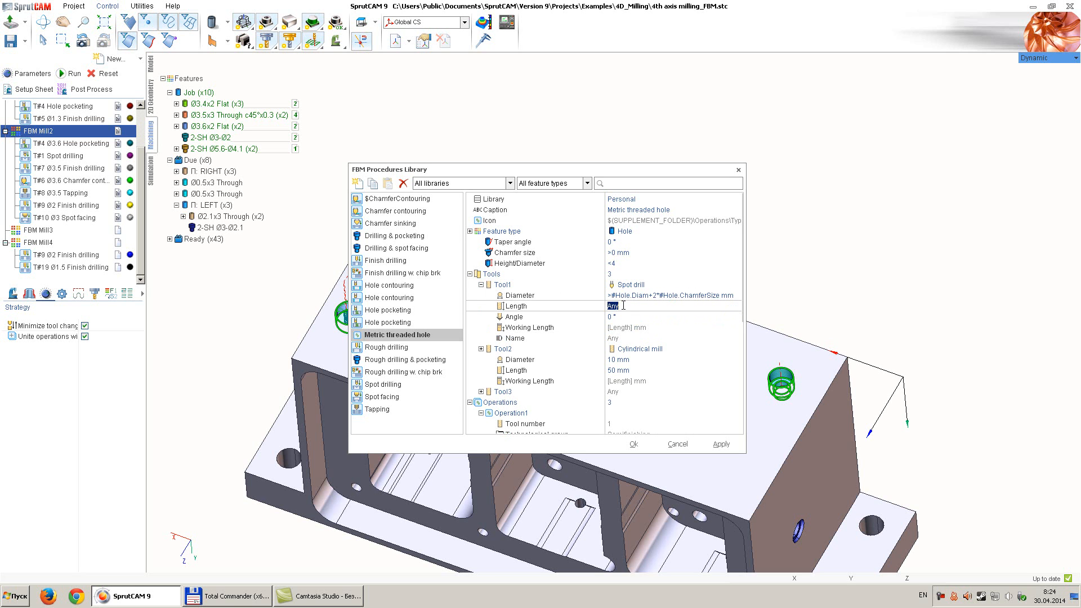
Step: Clear the spot drill's angle and working length conditions, leaving only its diameter condition defined
{"action": "left_click", "coordinate": [621, 318]}
{"action": "key", "text": "Delete"}
{"action": "key", "text": "Return"}
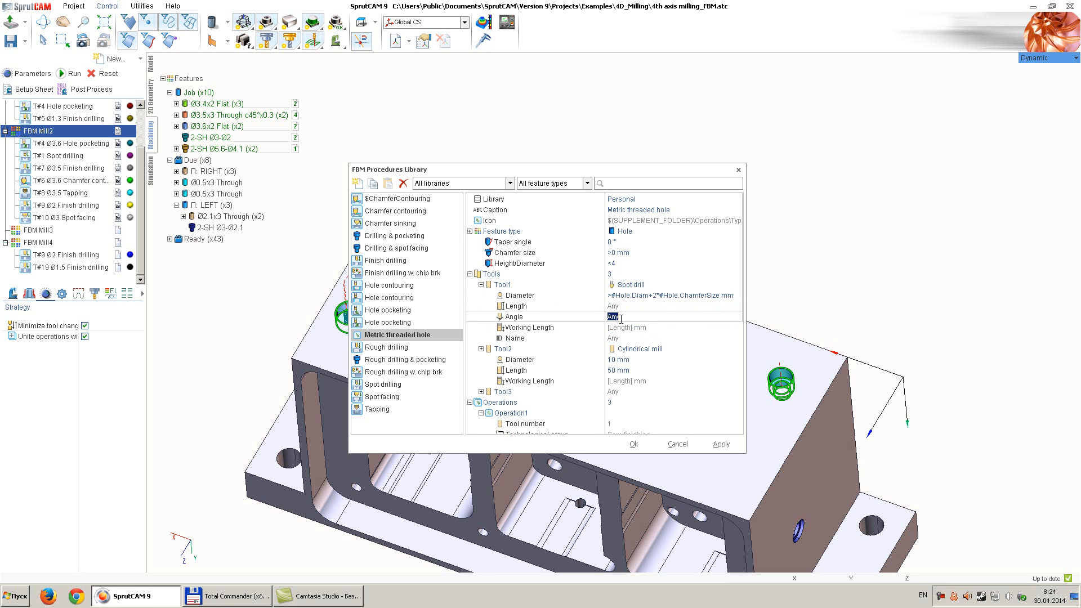
{"action": "left_click", "coordinate": [639, 327]}
{"action": "key", "text": "Return"}
{"action": "left_click", "coordinate": [480, 284]}
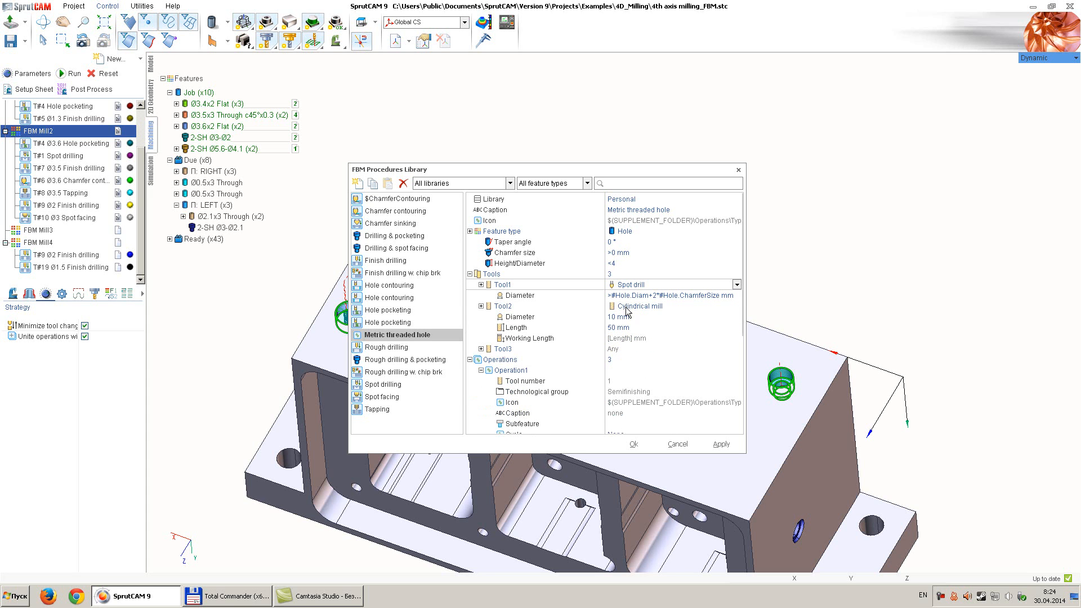
Step: Change Tool2 to a drill and define its diameter condition as <=#Hole.Diam
{"action": "left_click", "coordinate": [660, 310]}
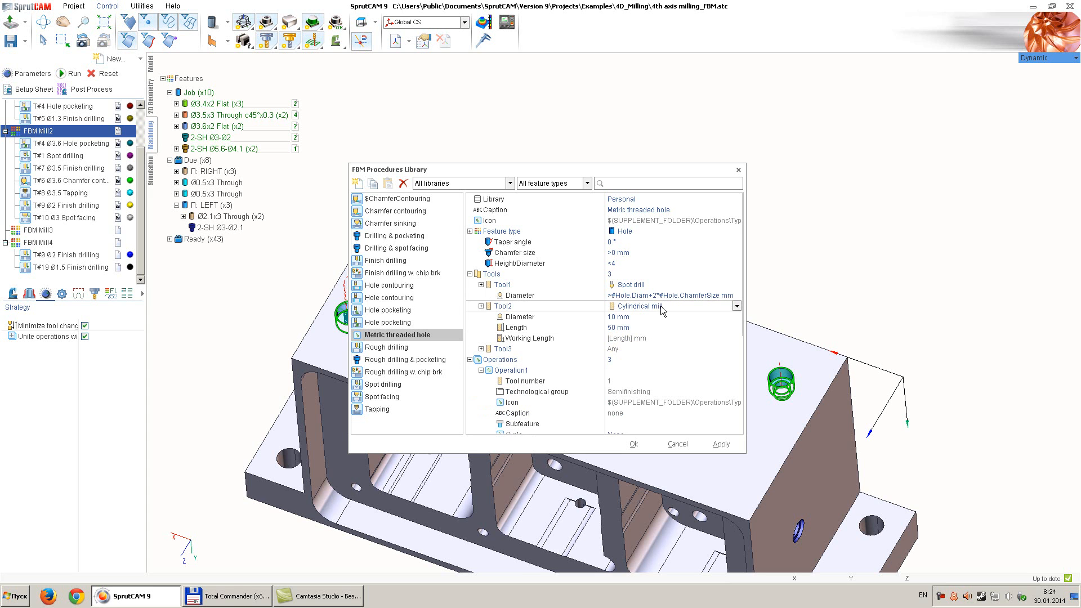
{"action": "left_click", "coordinate": [660, 306]}
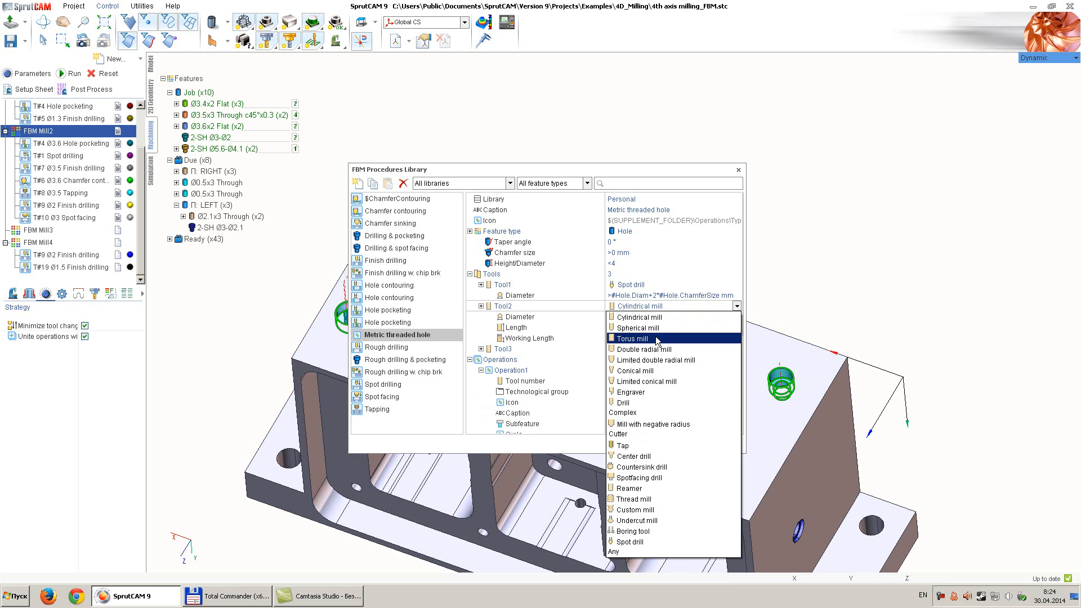
{"action": "left_click", "coordinate": [634, 403]}
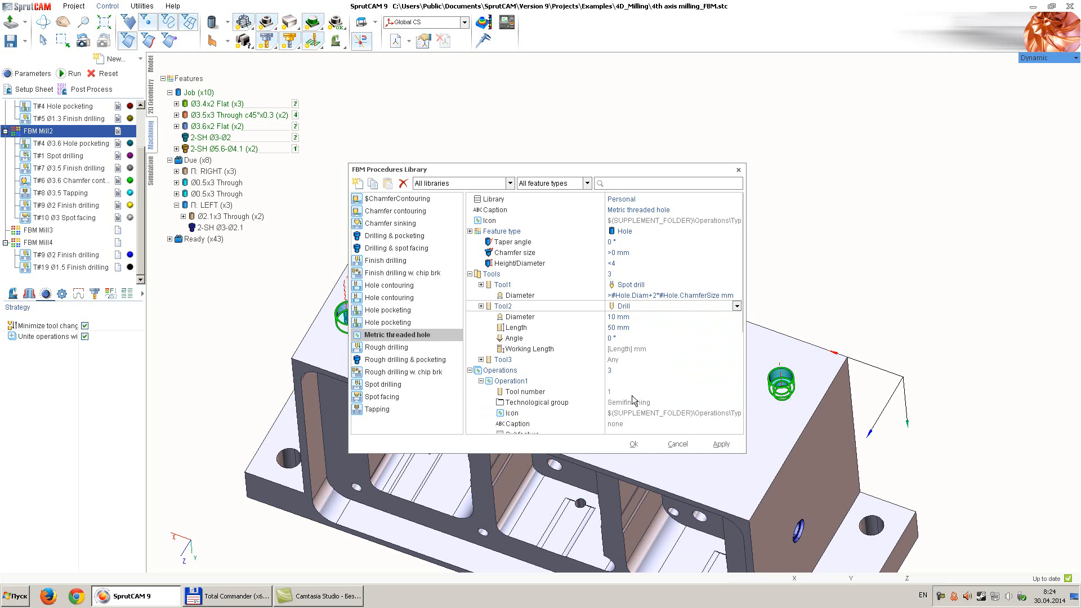
{"action": "left_click", "coordinate": [646, 317]}
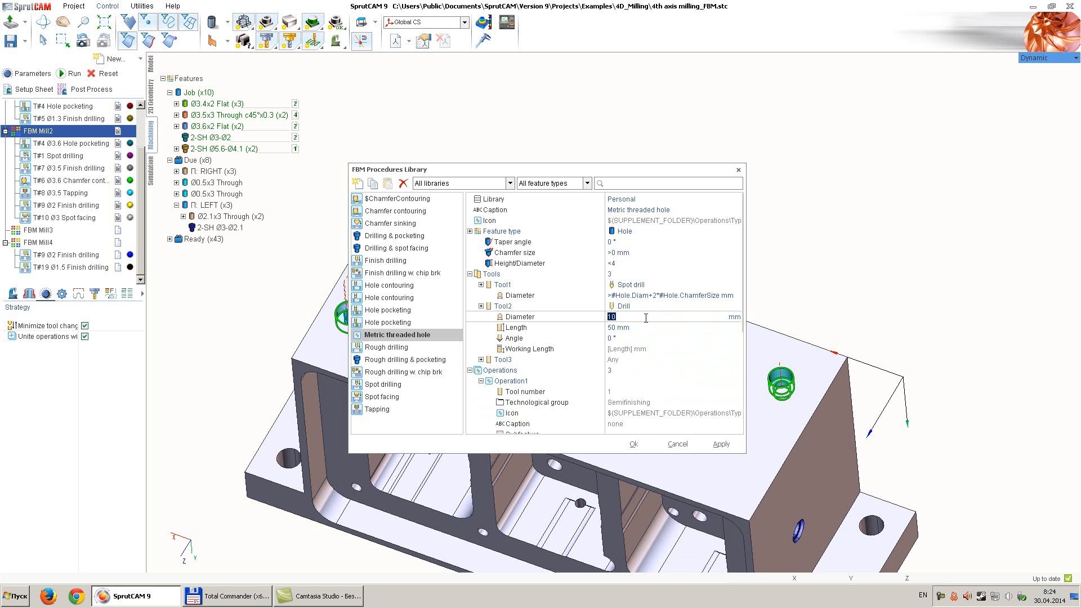
{"action": "type", "text": "<=3"}
{"action": "key", "text": "BackSpace"}
{"action": "type", "text": "#"}
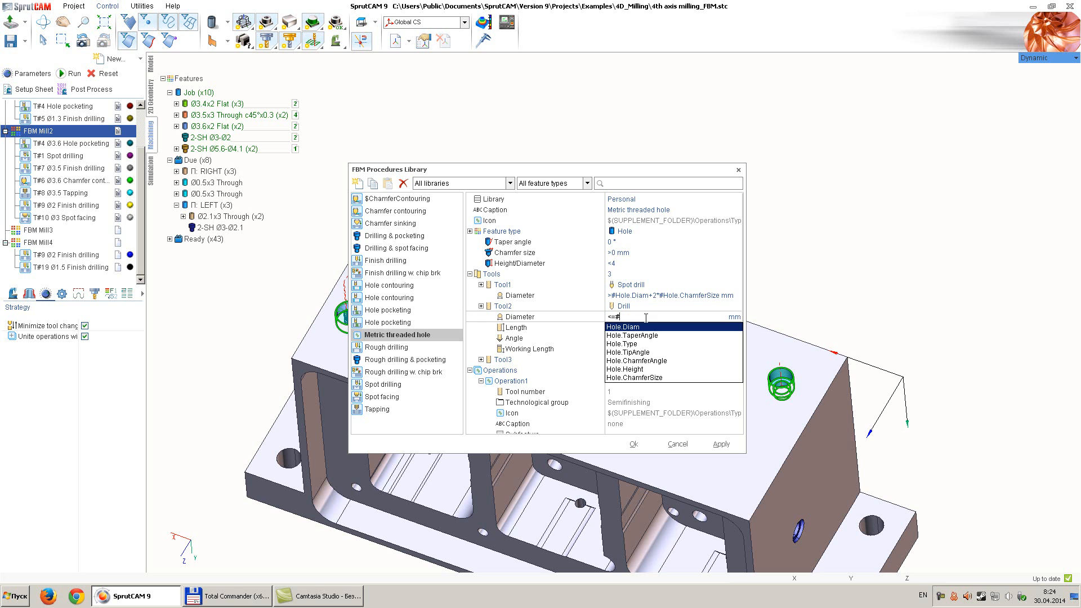
{"action": "key", "text": "Return"}
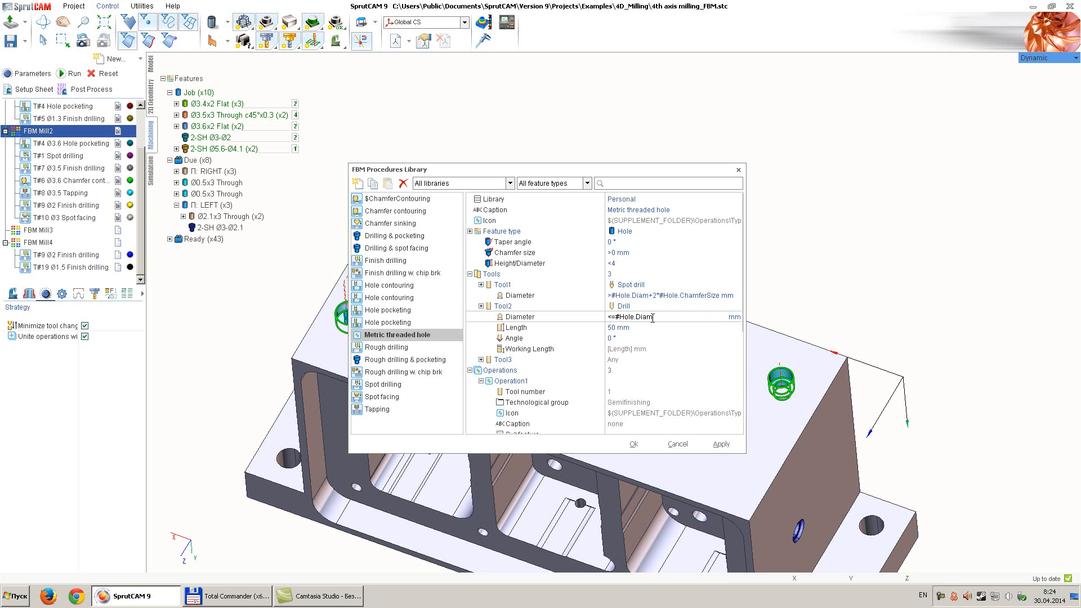
Step: Clear the length and angle conditions of the Tool2 drill
{"action": "left_click", "coordinate": [657, 326]}
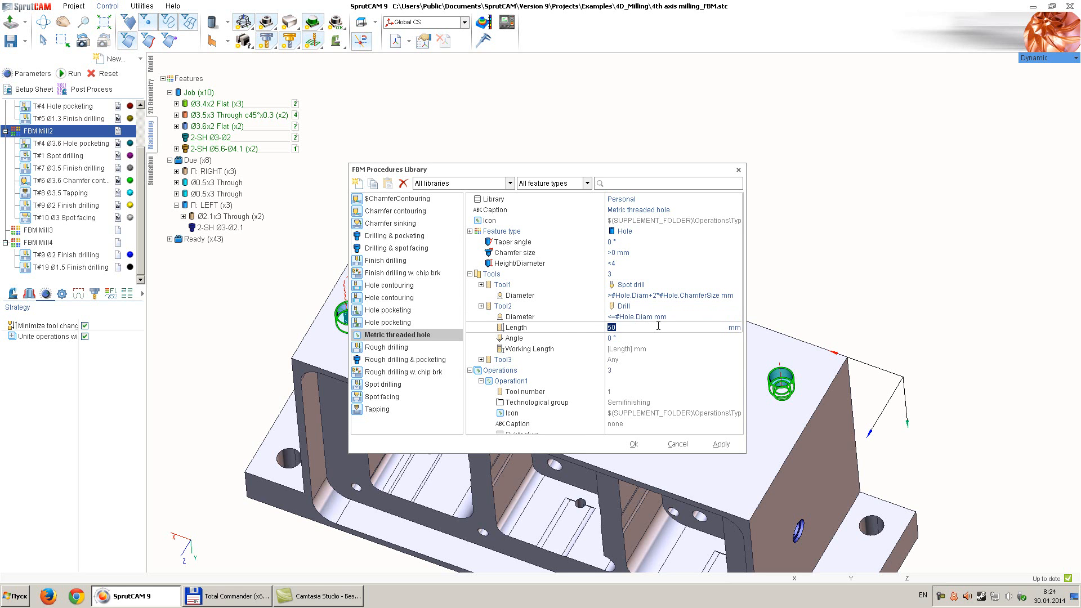
{"action": "key", "text": "Delete"}
{"action": "key", "text": "Return"}
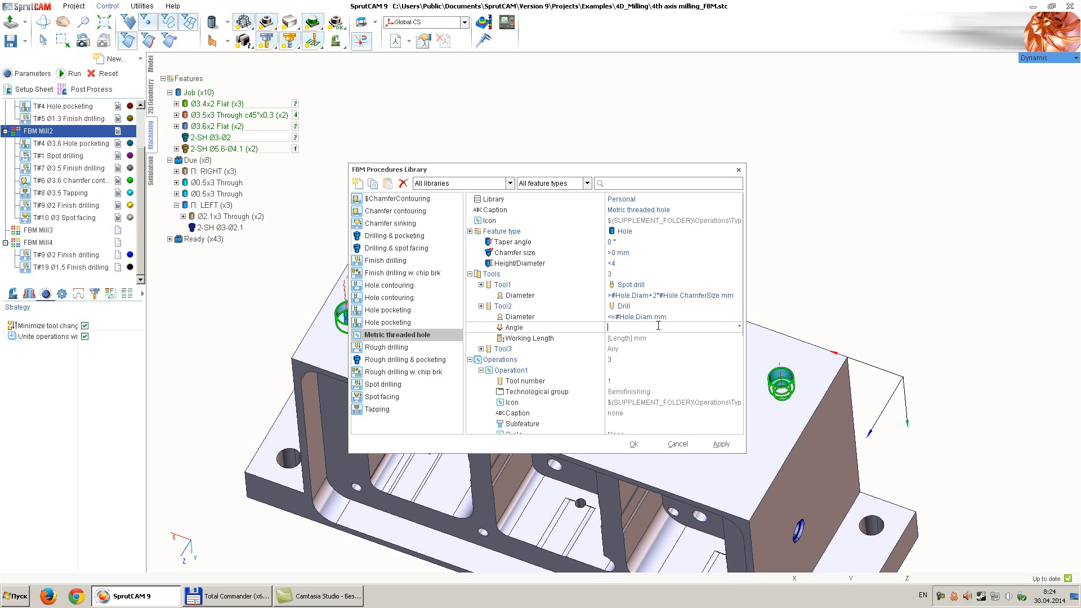
{"action": "key", "text": "Delete"}
{"action": "key", "text": "Return"}
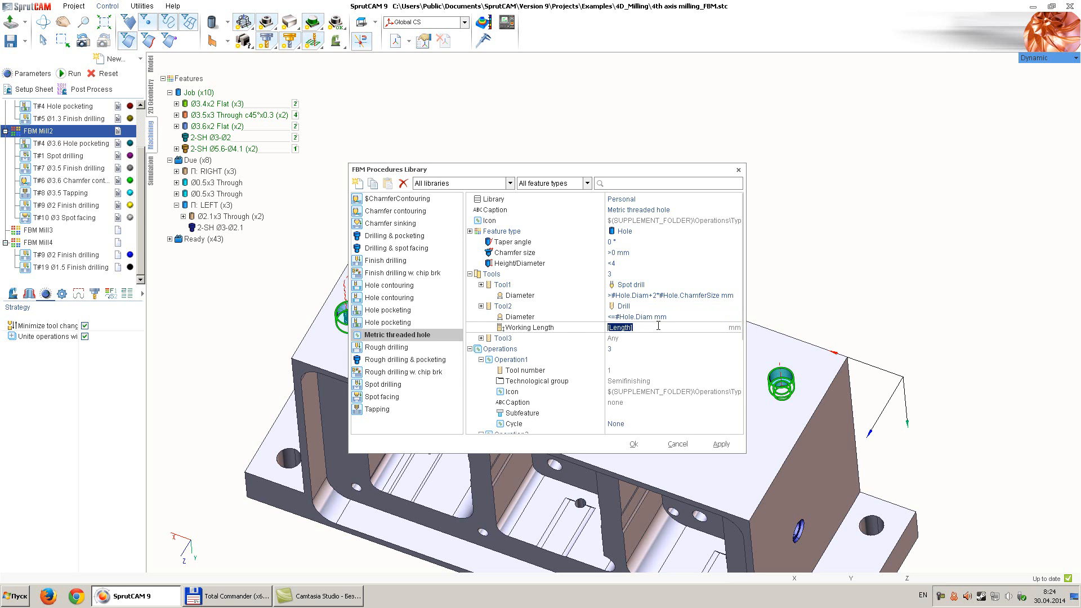
Step: Define the Tool2 drill's working length condition as >=#Hole.Height
{"action": "type", "text": ">=#"}
{"action": "key", "text": "Down"}
{"action": "key", "text": "Down"}
{"action": "key", "text": "Down"}
{"action": "key", "text": "Down"}
{"action": "key", "text": "Down"}
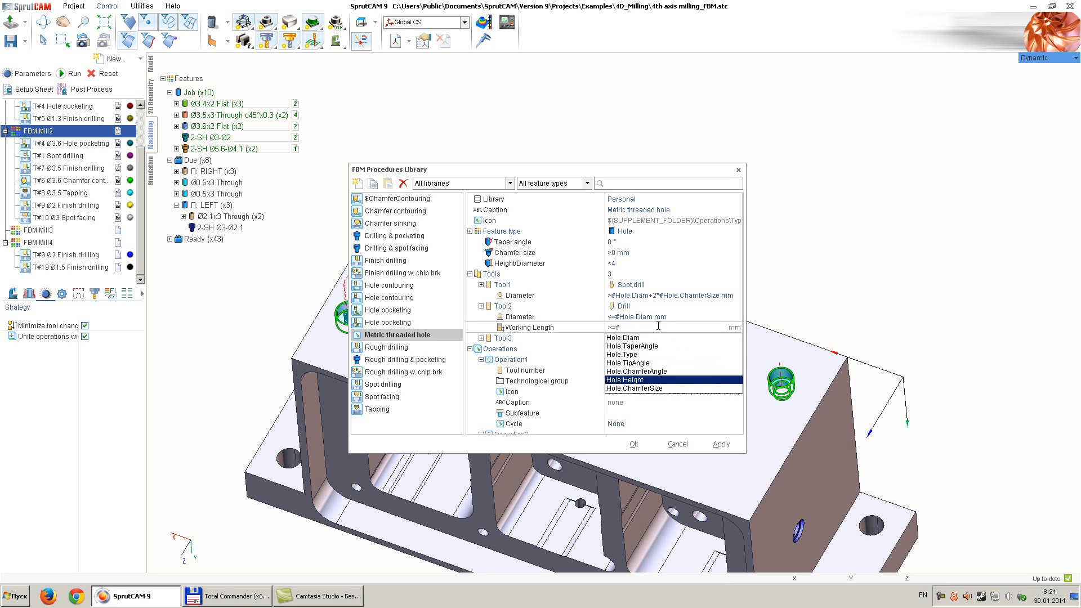
{"action": "key", "text": "Return"}
Step: Change Tool3 of the Metric threaded hole procedure to a tap and expand its parameters
{"action": "left_click", "coordinate": [645, 338]}
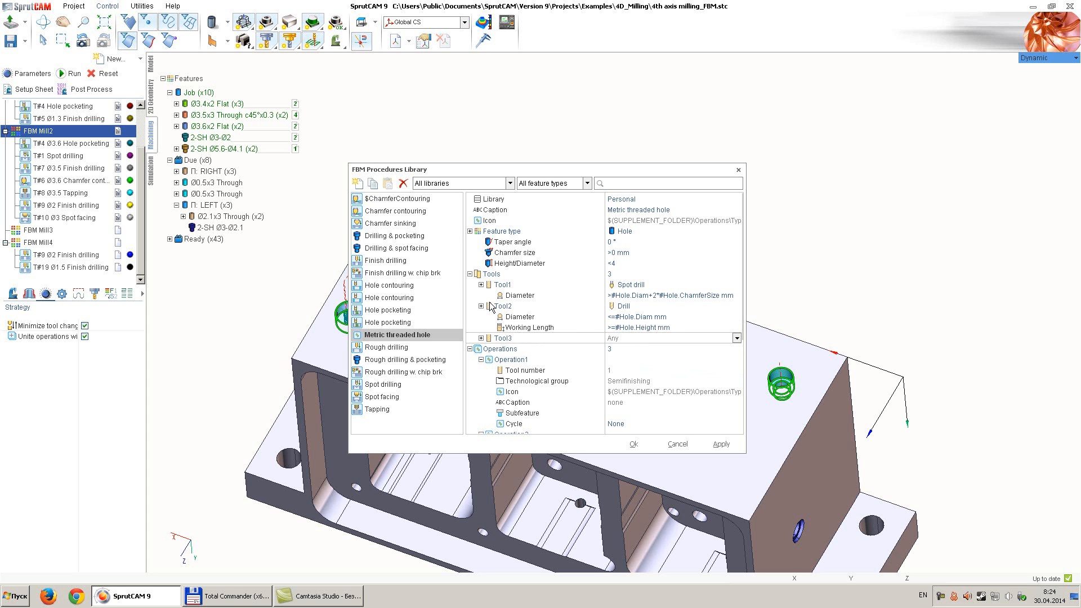
{"action": "left_click", "coordinate": [662, 338]}
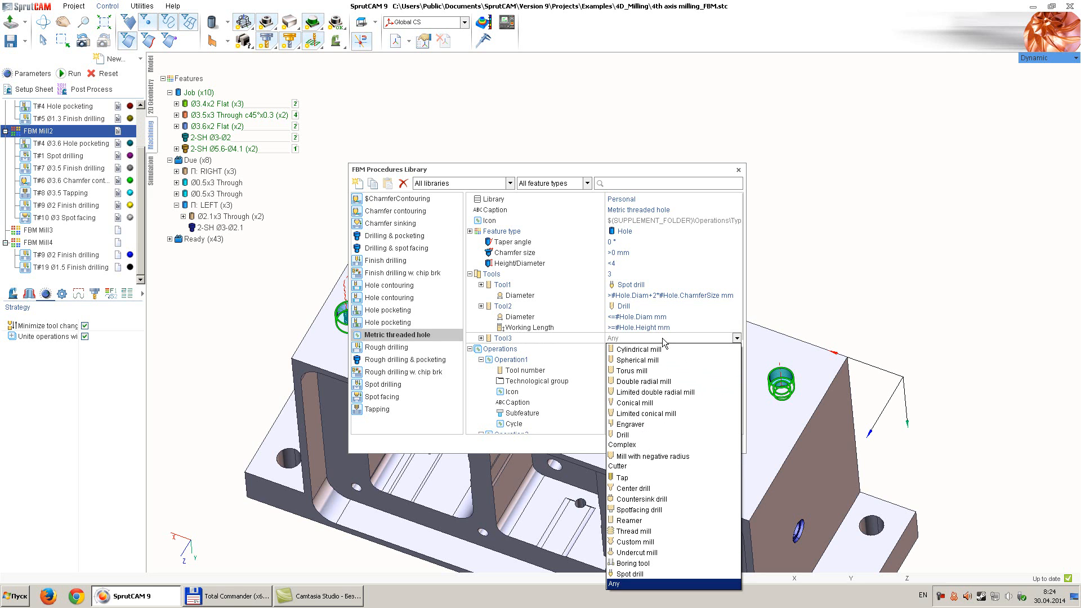
{"action": "left_click", "coordinate": [639, 477]}
{"action": "left_click", "coordinate": [481, 337]}
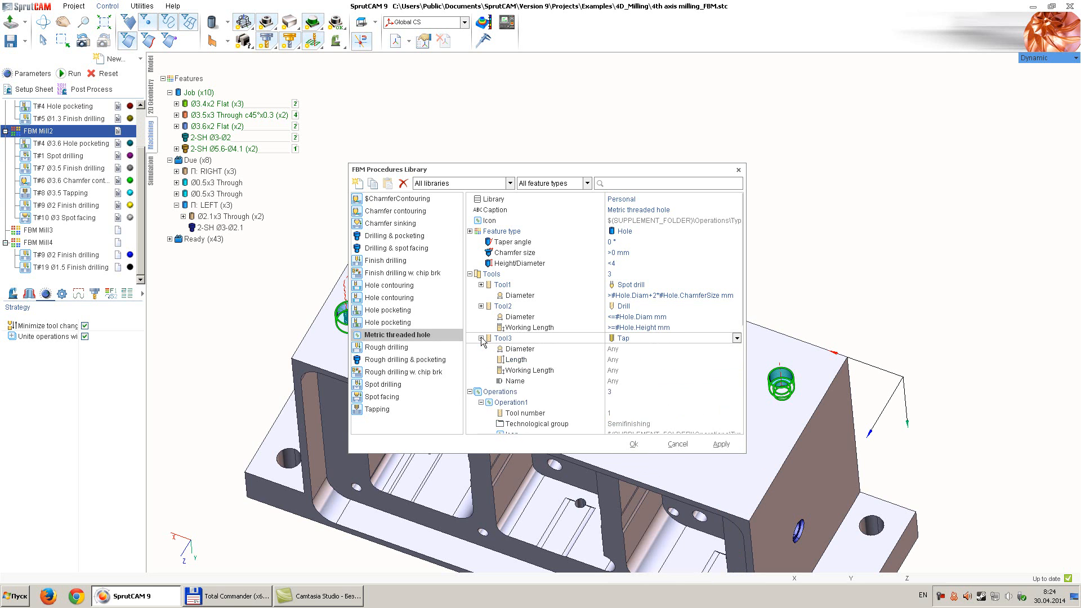
Step: Define the tap's diameter condition as the range 1.1*#Hole.Diam..1.3*#Hole.Diam
{"action": "left_click", "coordinate": [643, 349]}
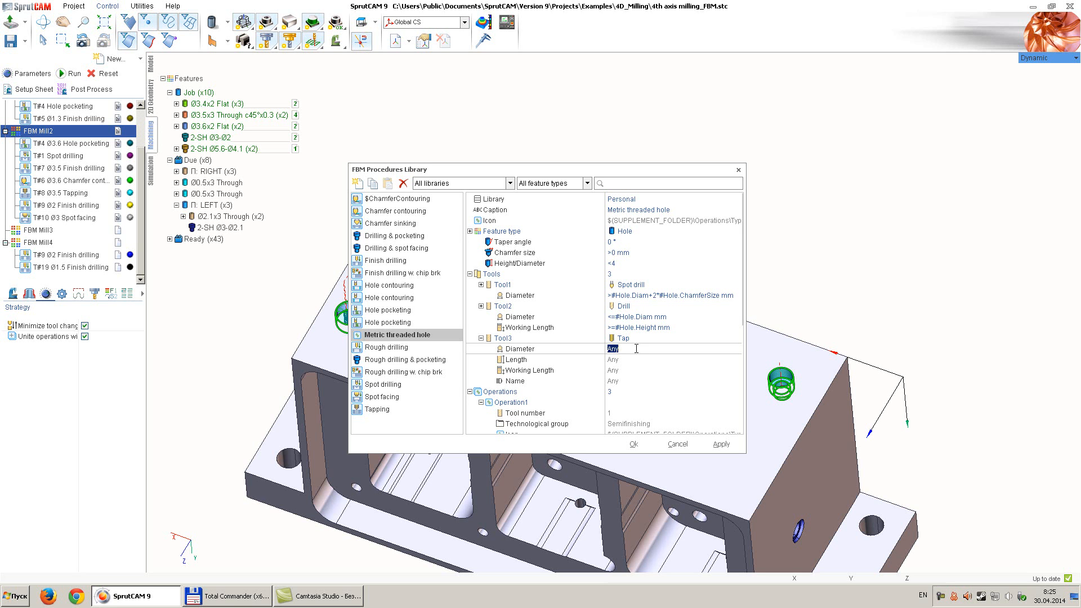
{"action": "type", "text": "1.1*#"}
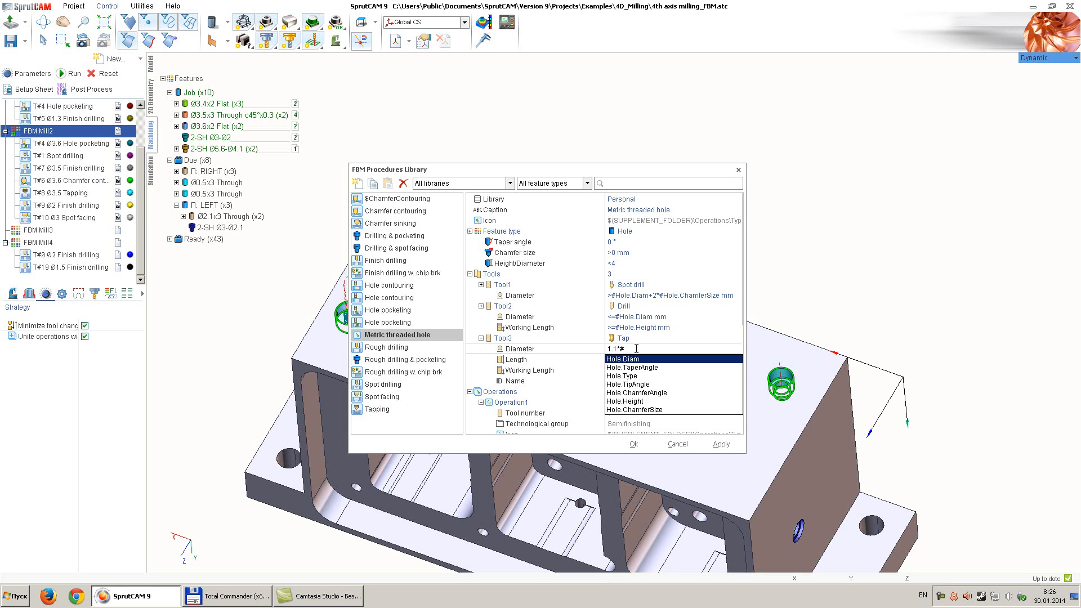
{"action": "key", "text": "Return"}
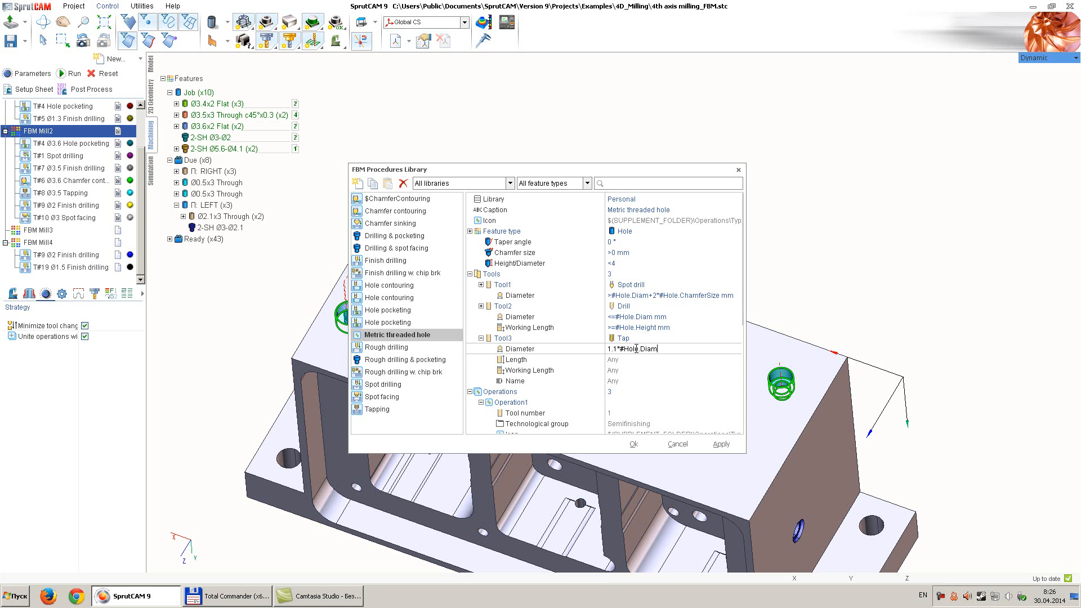
{"action": "type", "text": "..1.3*#"}
{"action": "key", "text": "Return"}
{"action": "left_click", "coordinate": [630, 361]}
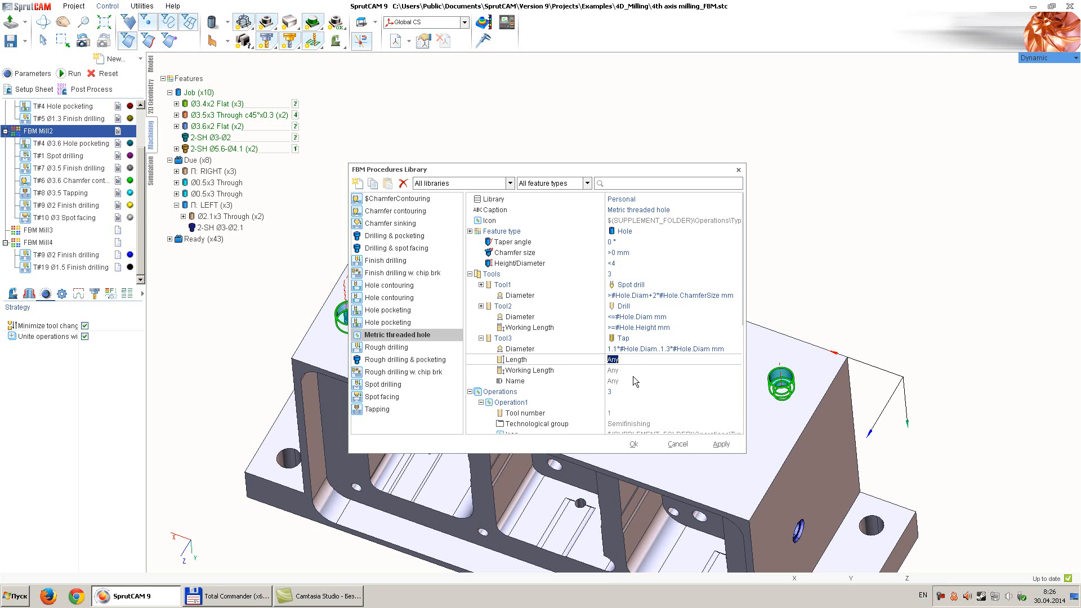
Step: Define the tap's working length condition as >=#Hole.Height and collapse the unused Tool3 parameters
{"action": "left_click", "coordinate": [636, 368]}
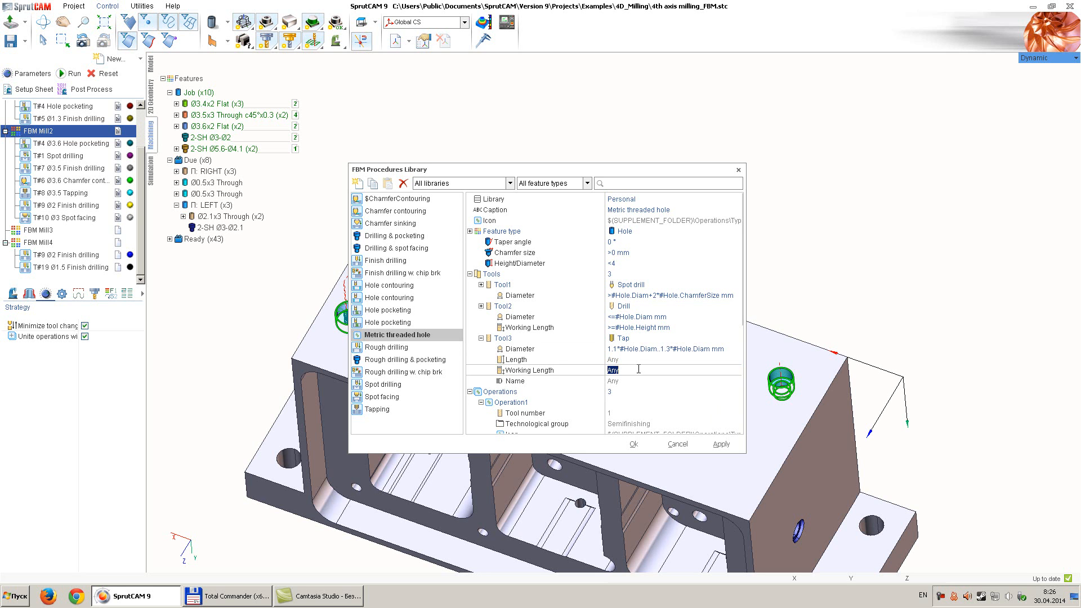
{"action": "type", "text": ">=#"}
{"action": "key", "text": "Down"}
{"action": "key", "text": "Down"}
{"action": "key", "text": "Down"}
{"action": "key", "text": "Down"}
{"action": "key", "text": "Down"}
{"action": "key", "text": "Return"}
{"action": "left_click", "coordinate": [484, 338]}
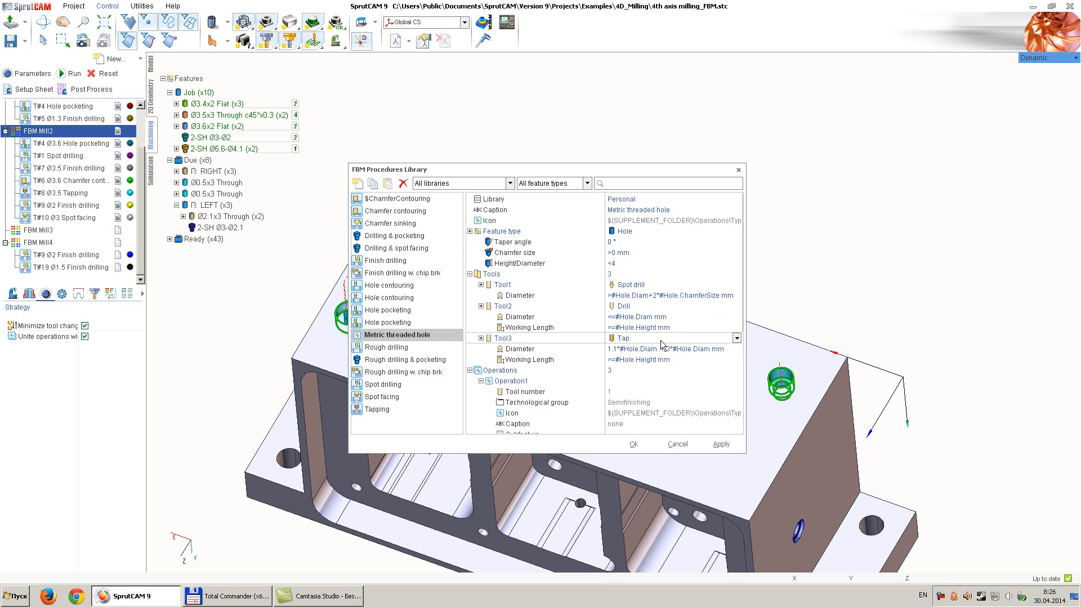
Step: Set the technological group of Operation1 to Preparing
{"action": "scroll", "coordinate": [562, 349], "scroll_direction": "down", "scroll_amount": 3}
{"action": "left_click", "coordinate": [546, 289]}
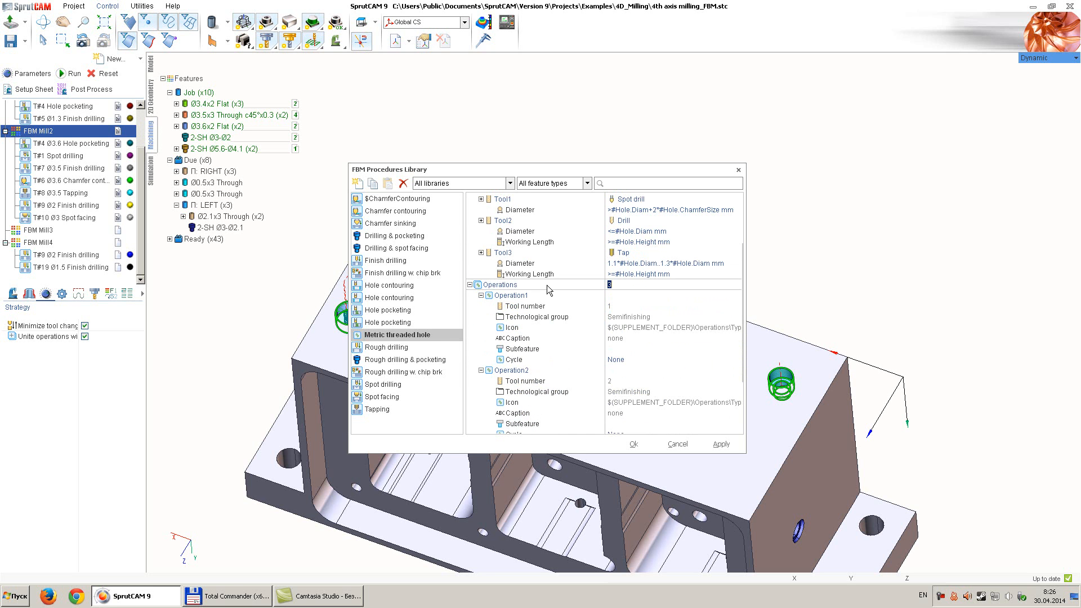
{"action": "left_click", "coordinate": [636, 306]}
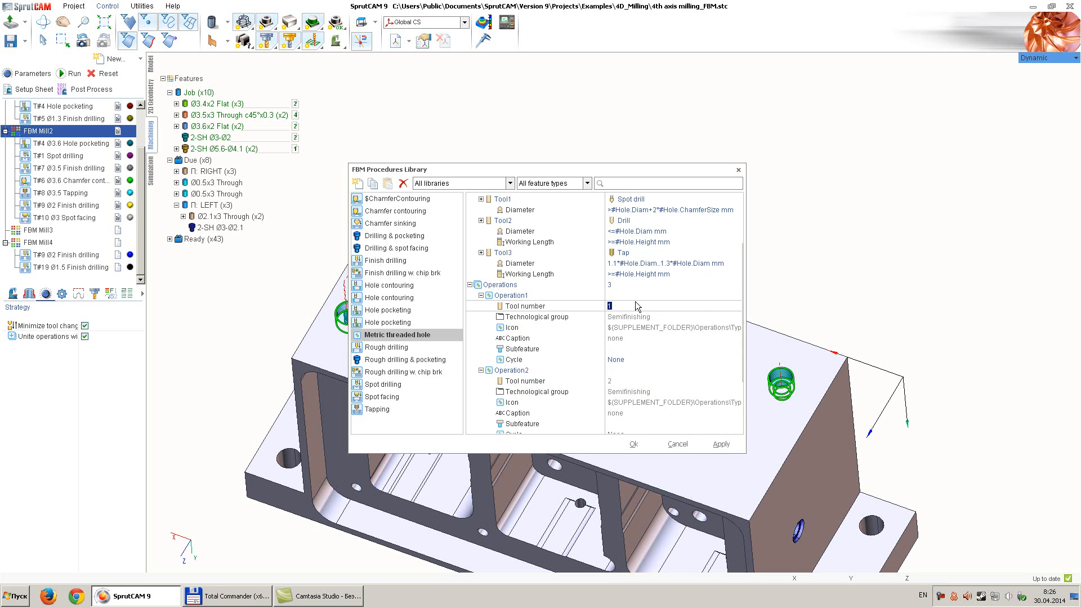
{"action": "left_click", "coordinate": [648, 318]}
{"action": "left_click", "coordinate": [647, 318]}
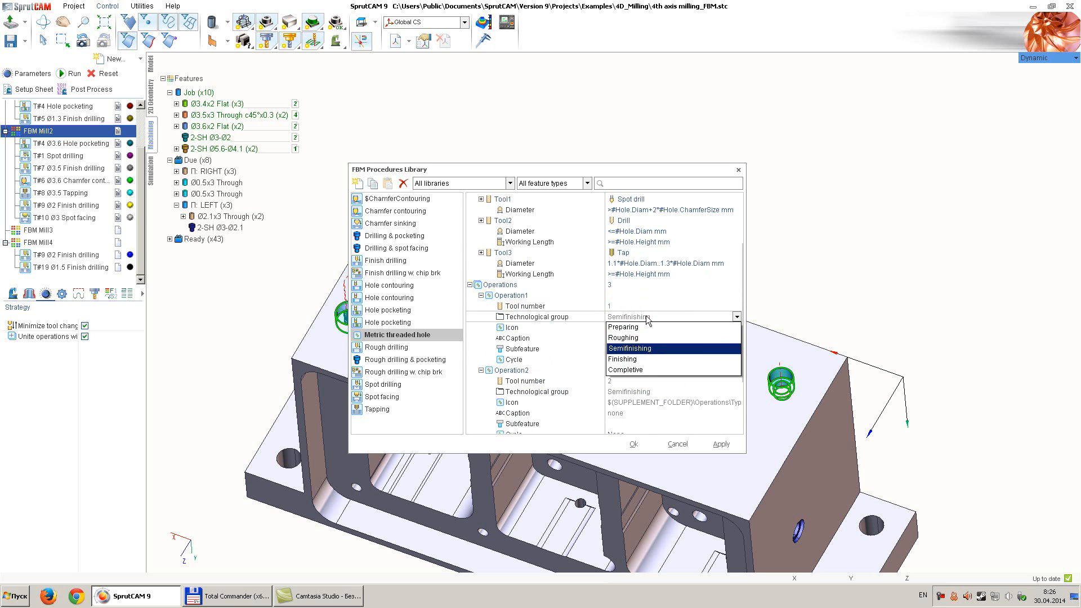
{"action": "key", "text": "Up"}
{"action": "key", "text": "Up"}
{"action": "key", "text": "Return"}
Step: Caption Operation1 "Spot & Chamfer"
{"action": "left_click", "coordinate": [641, 327]}
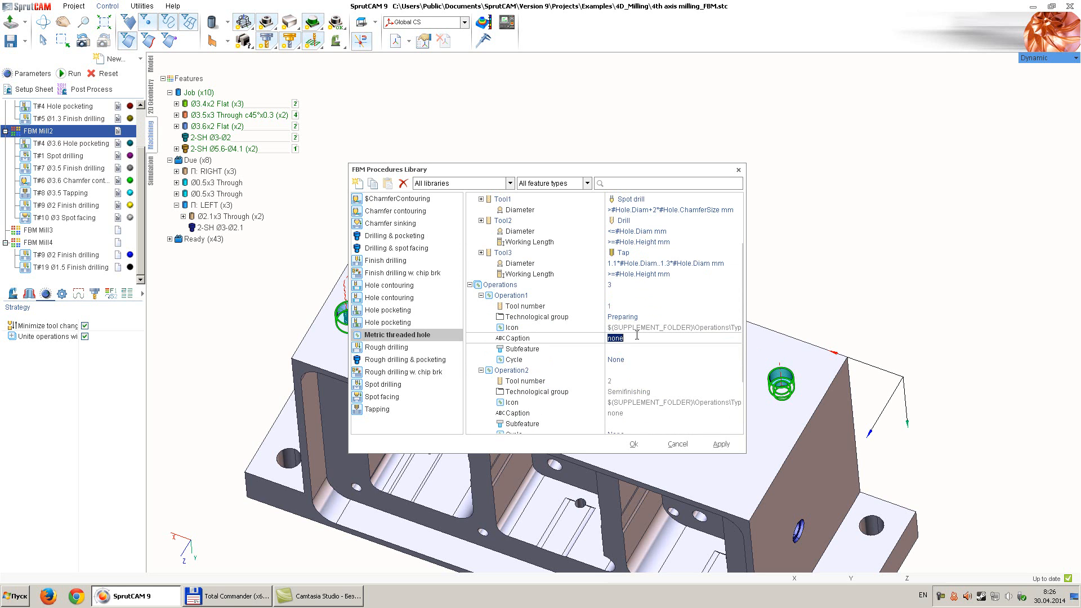
{"action": "left_click", "coordinate": [639, 327]}
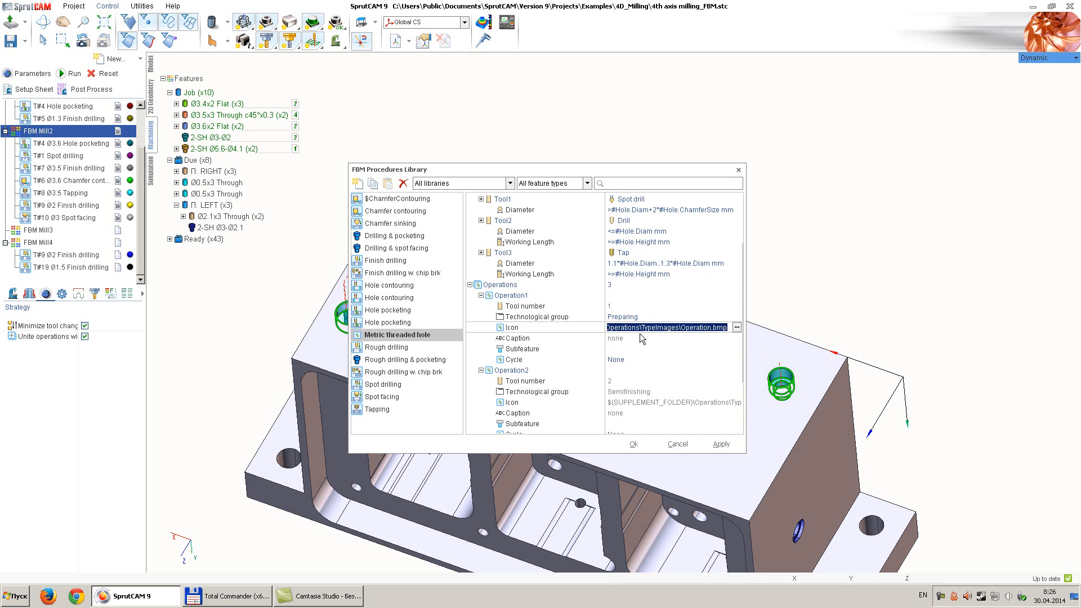
{"action": "left_click", "coordinate": [641, 337]}
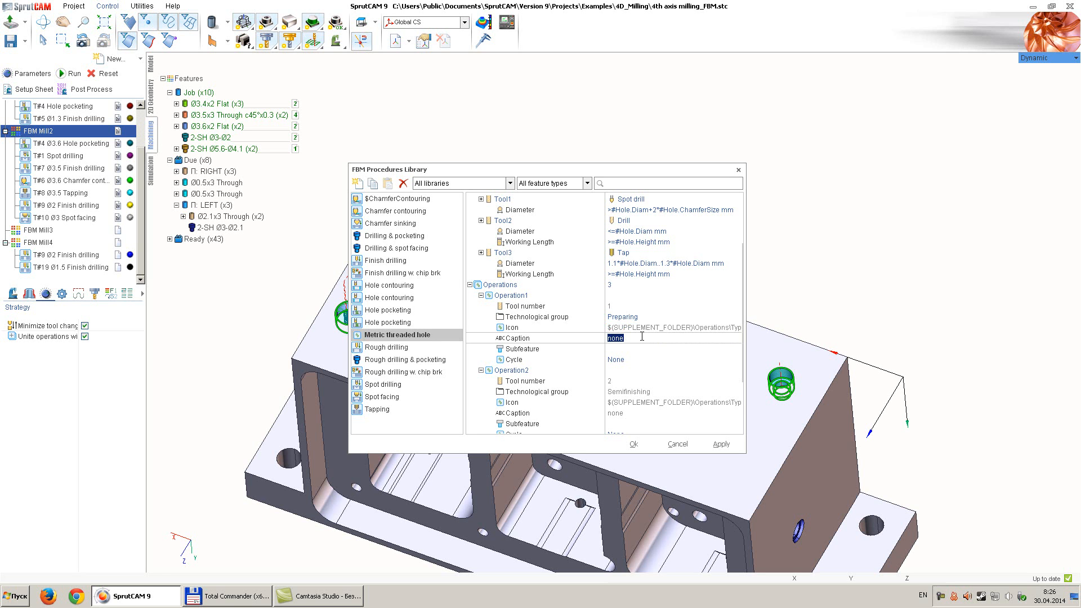
{"action": "type", "text": "C"}
{"action": "key", "text": "BackSpace"}
{"action": "type", "text": "Spo"}
{"action": "type", "text": "t & Chamfer"}
Step: Set Operation1's cycle to Drilling with dwell and expand the cycle's parameters
{"action": "left_click", "coordinate": [636, 359]}
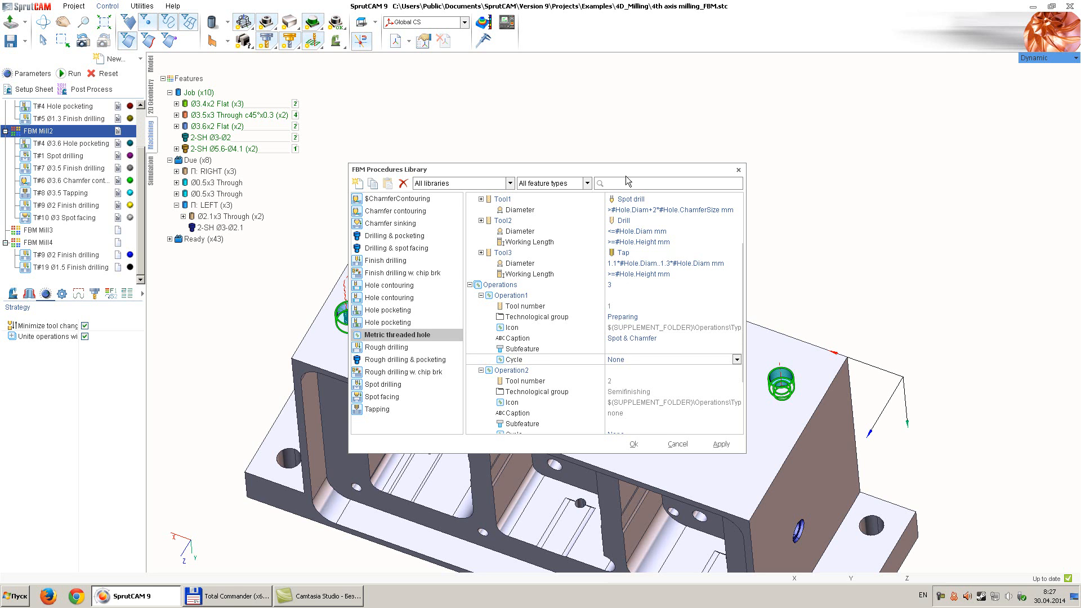
{"action": "left_click_drag", "start_coordinate": [626, 171], "coordinate": [624, 145]}
{"action": "left_click", "coordinate": [654, 335]}
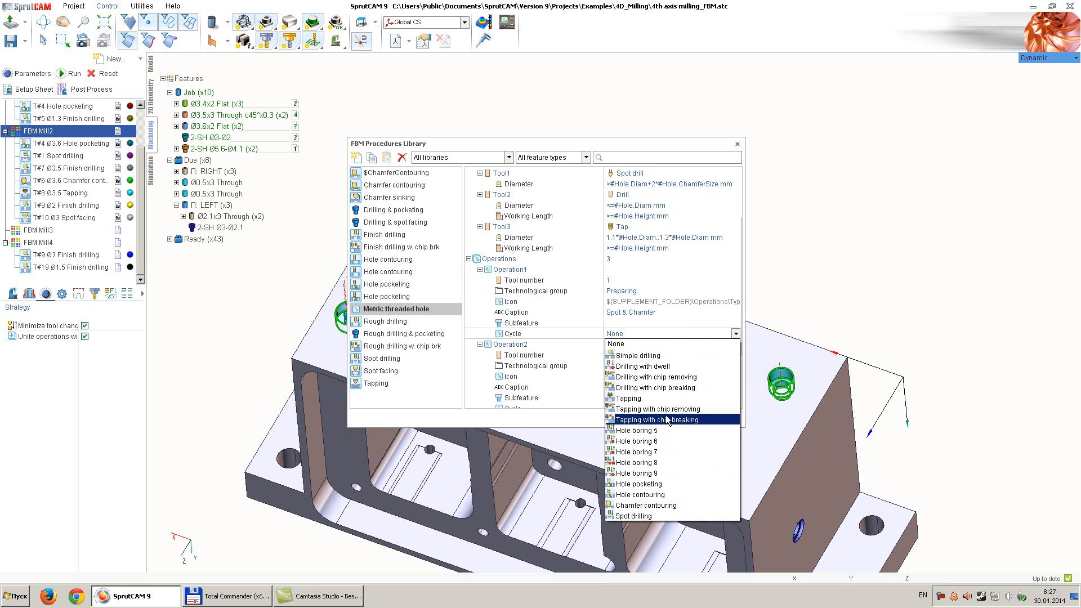
{"action": "left_click", "coordinate": [664, 369]}
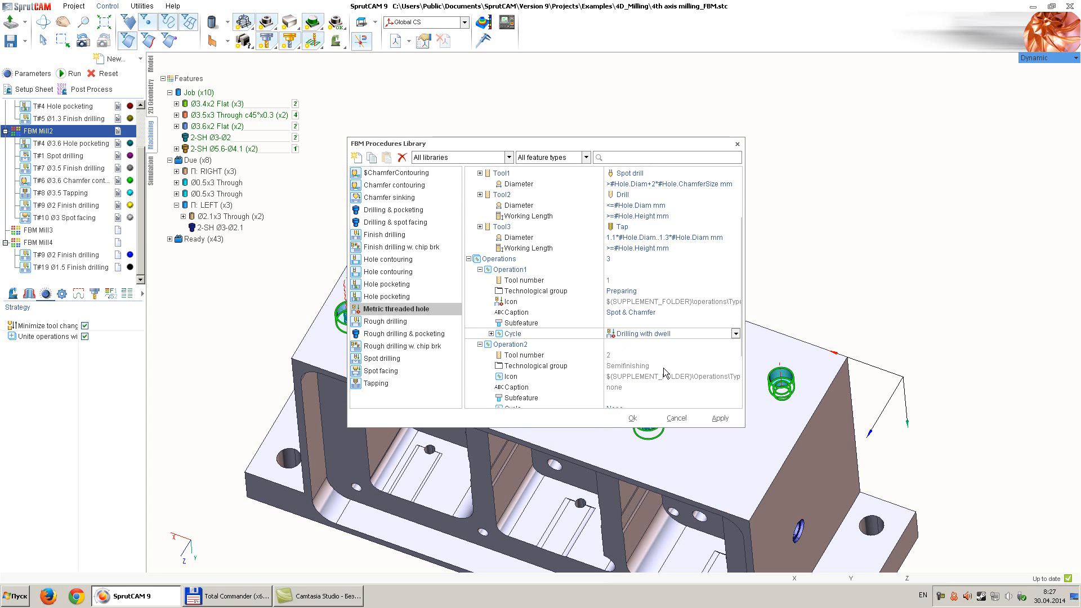
{"action": "left_click", "coordinate": [491, 334]}
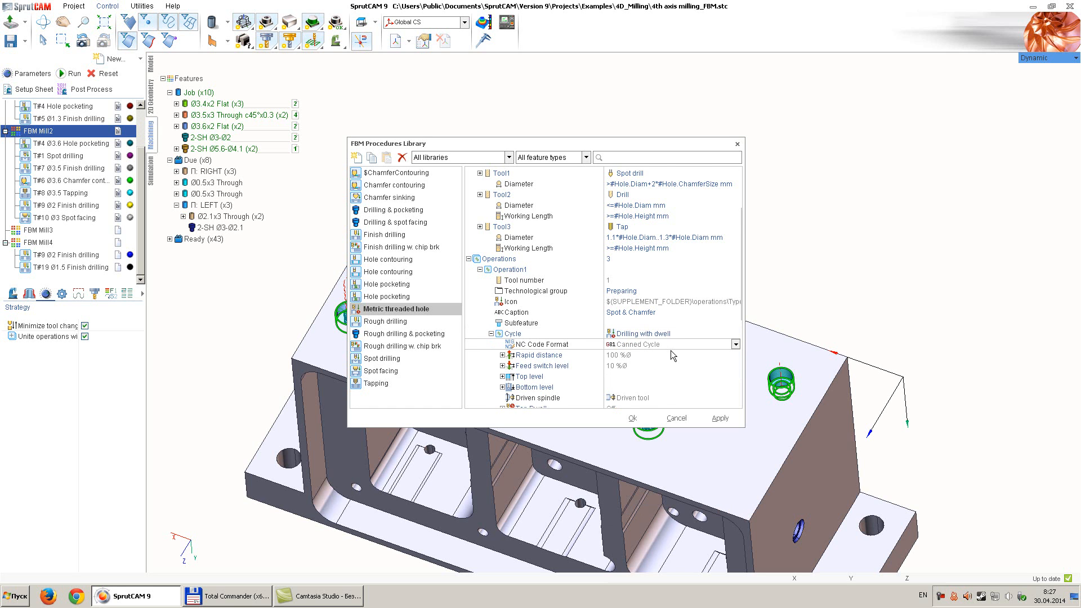
{"action": "scroll", "coordinate": [670, 350], "scroll_direction": "down", "scroll_amount": 2}
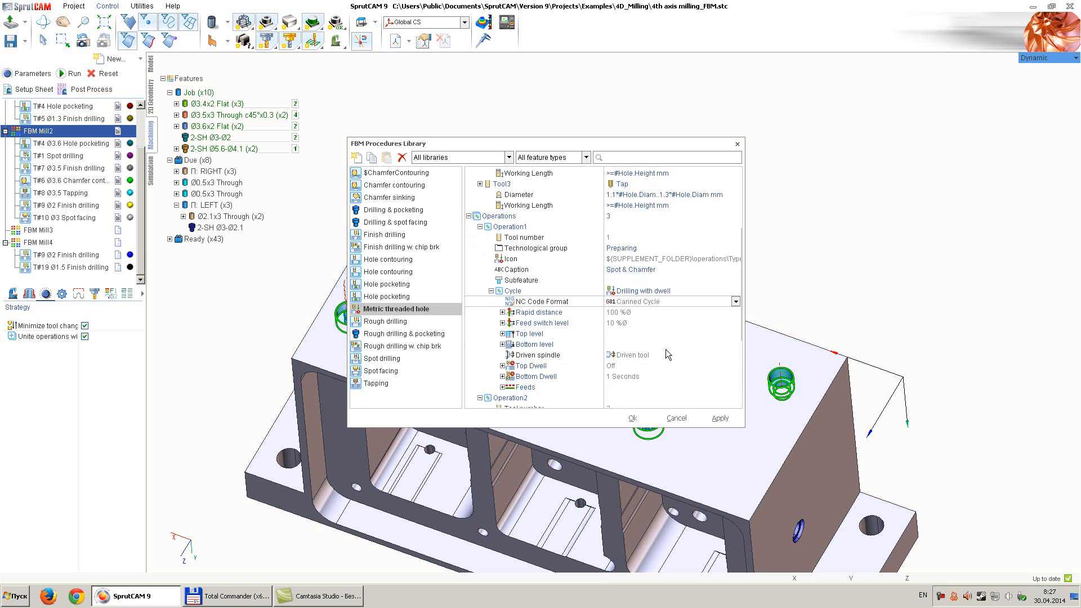
Step: Review the top level and bottom level settings of Operation1's drilling cycle, including level definition, additional shift and breakthrough distance
{"action": "left_click", "coordinate": [661, 333]}
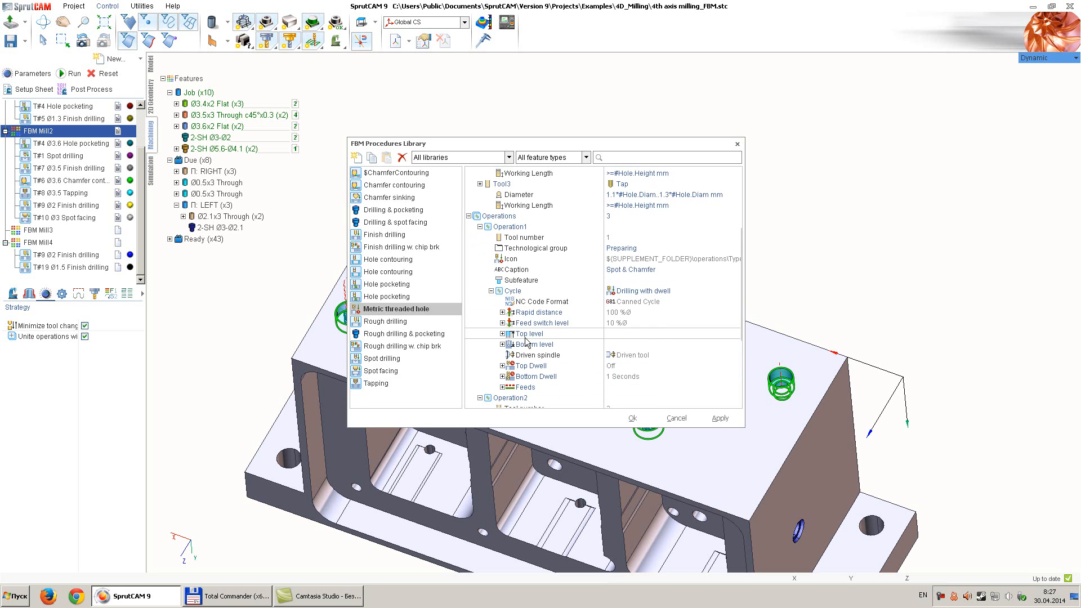
{"action": "left_click", "coordinate": [502, 333]}
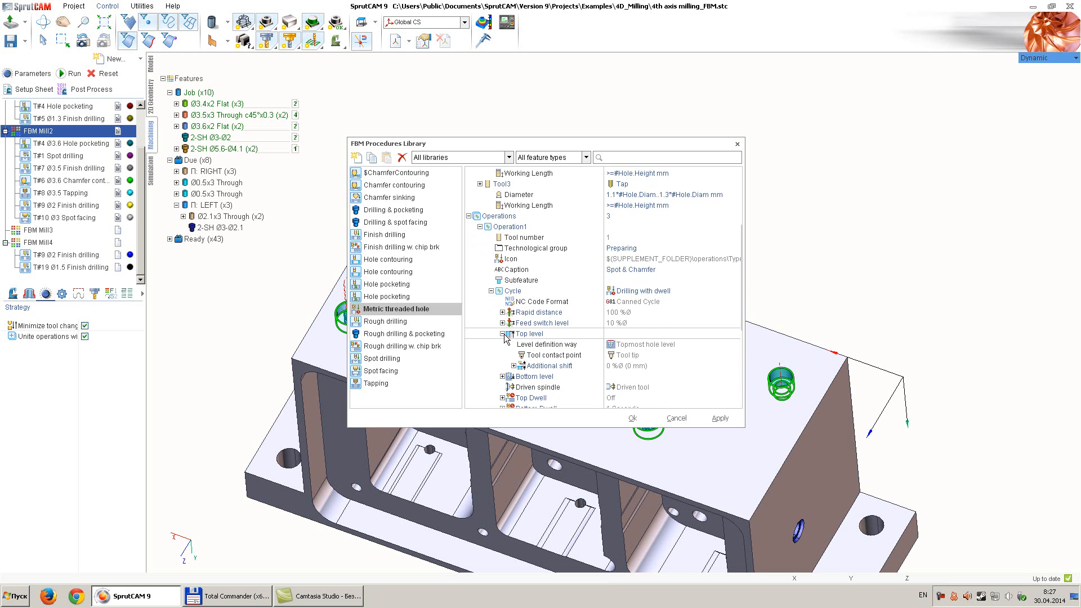
{"action": "left_click", "coordinate": [634, 347]}
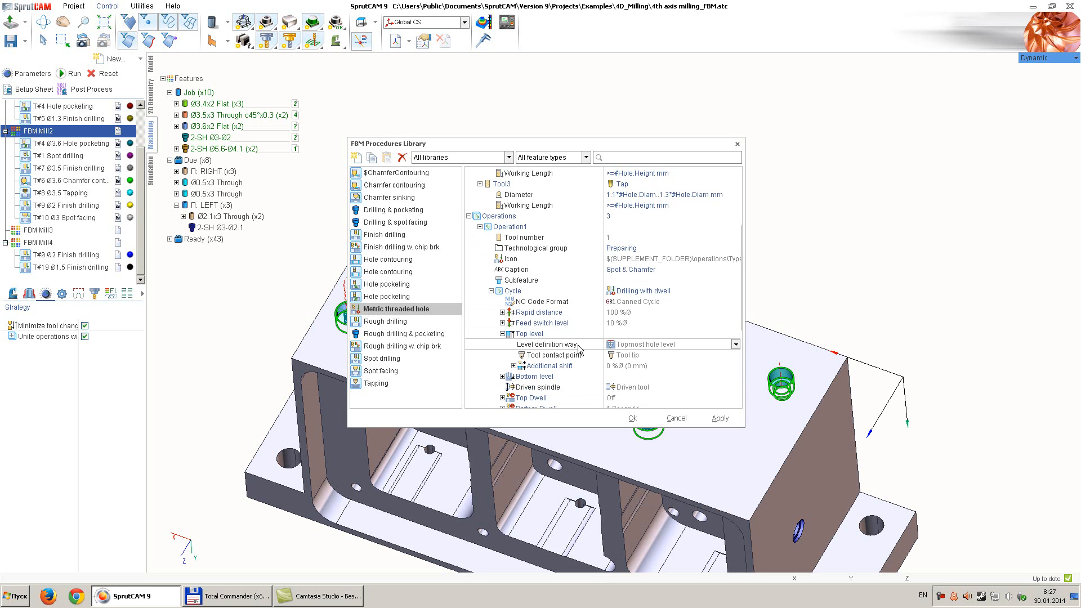
{"action": "left_click", "coordinate": [502, 334]}
{"action": "left_click", "coordinate": [502, 345]}
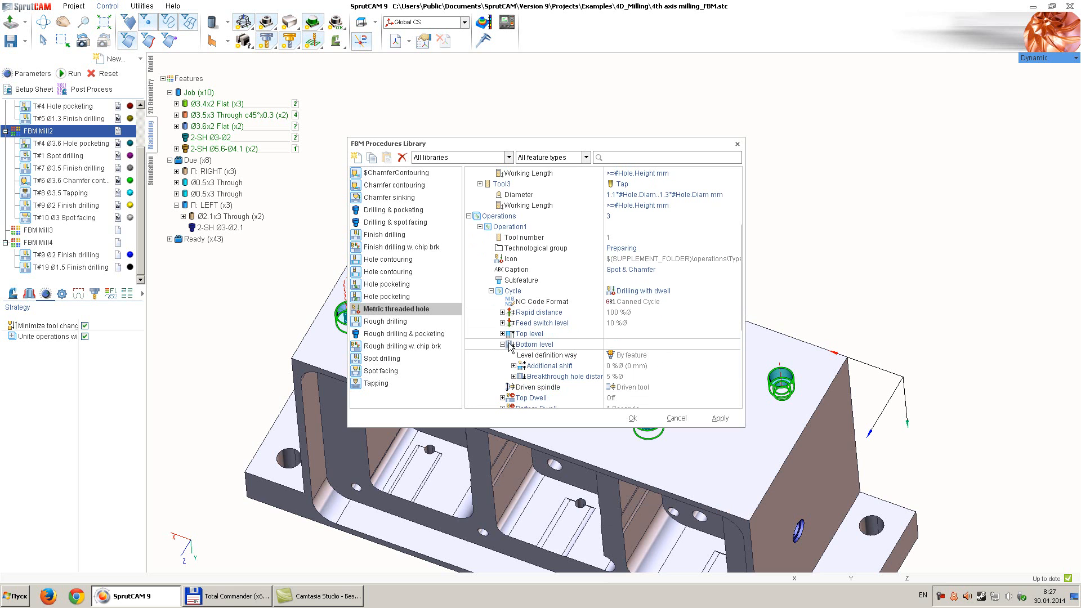
{"action": "left_click", "coordinate": [632, 355]}
{"action": "left_click", "coordinate": [650, 356]}
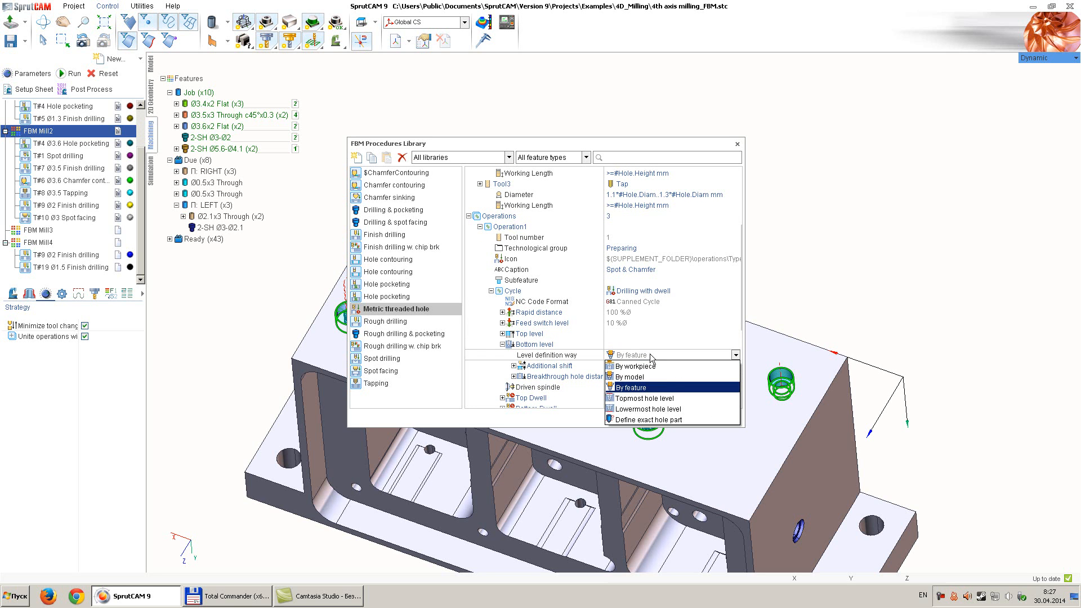
{"action": "left_click", "coordinate": [650, 355]}
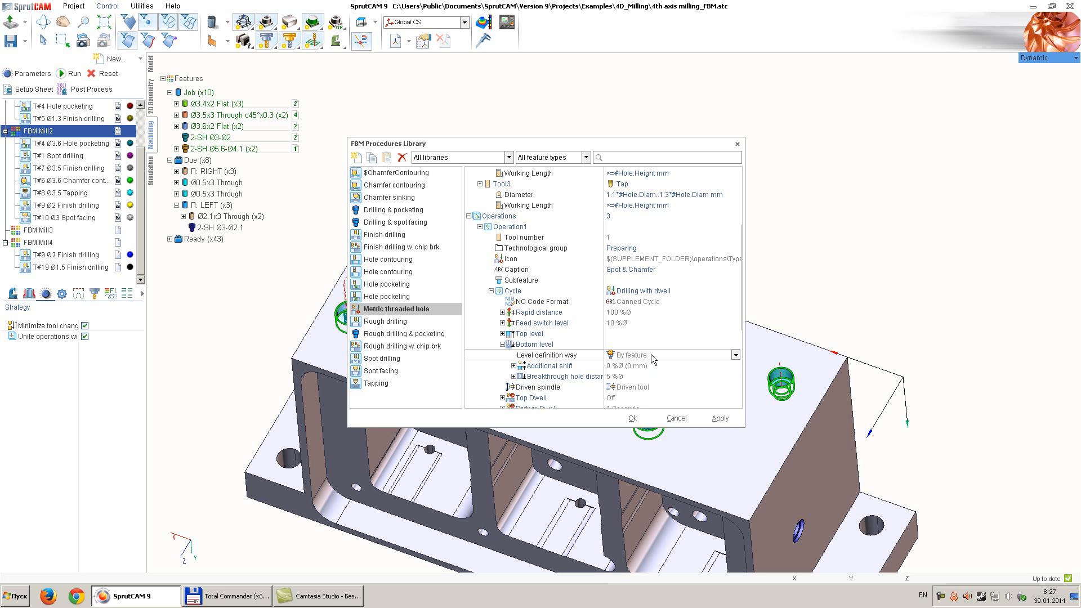
{"action": "left_click", "coordinate": [655, 366]}
{"action": "left_click", "coordinate": [656, 376]}
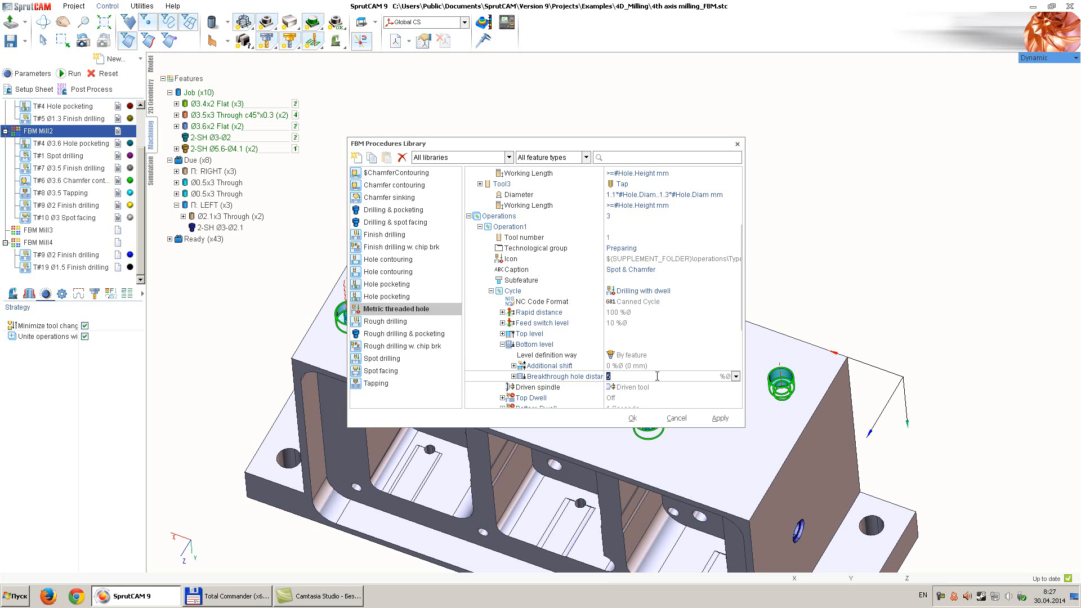
{"action": "left_click", "coordinate": [657, 365]}
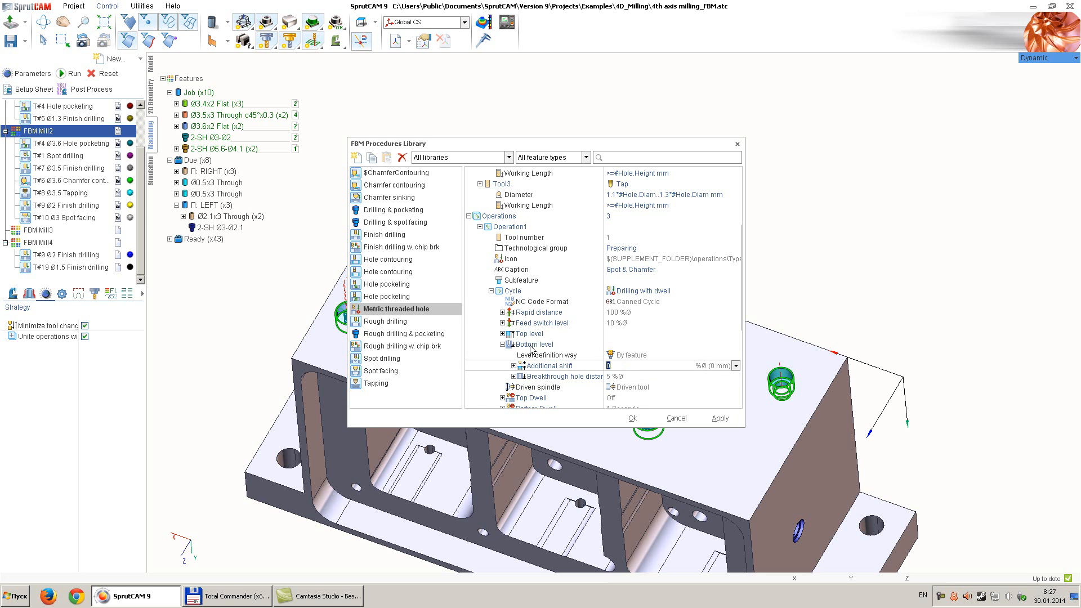
{"action": "left_click", "coordinate": [503, 343]}
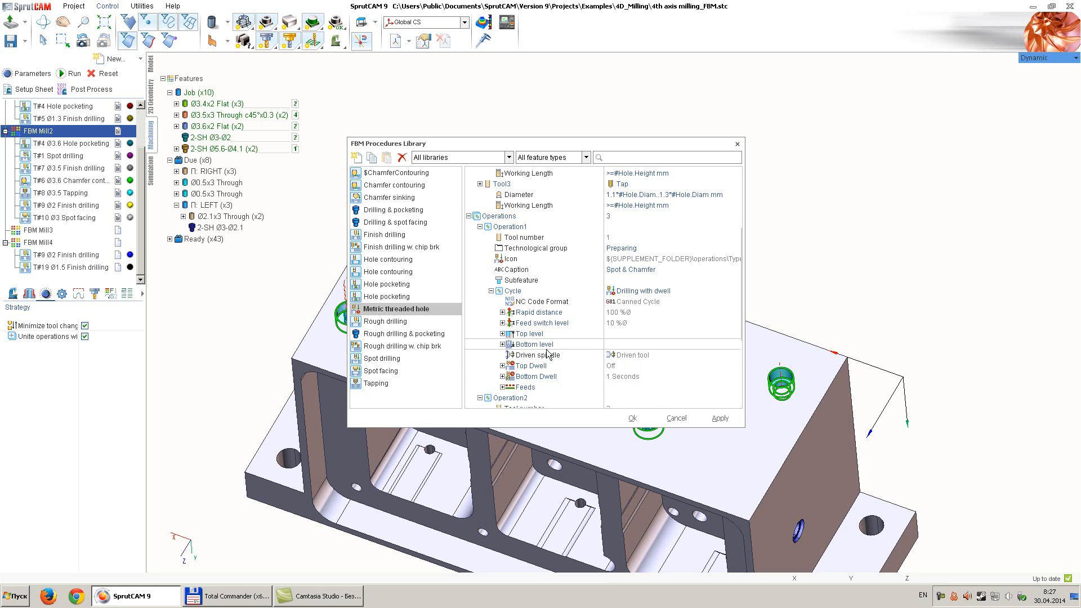
Step: Set Operation1's bottom dwell to 3 Revolutions and collapse the cycle's parameters
{"action": "left_click", "coordinate": [632, 380]}
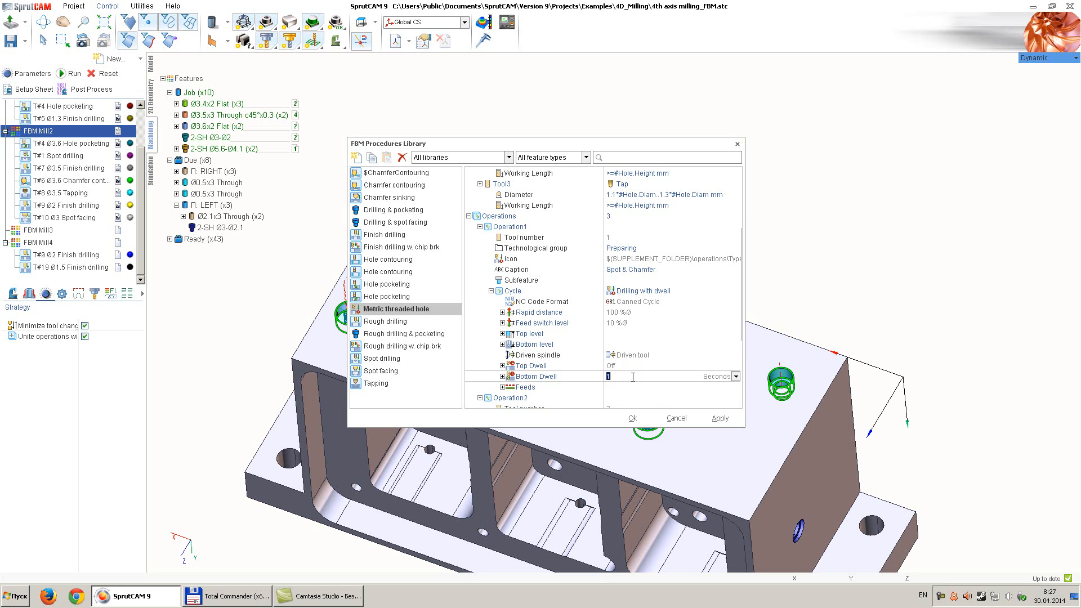
{"action": "left_click", "coordinate": [712, 377]}
{"action": "left_click", "coordinate": [697, 397]}
{"action": "left_click", "coordinate": [654, 367]}
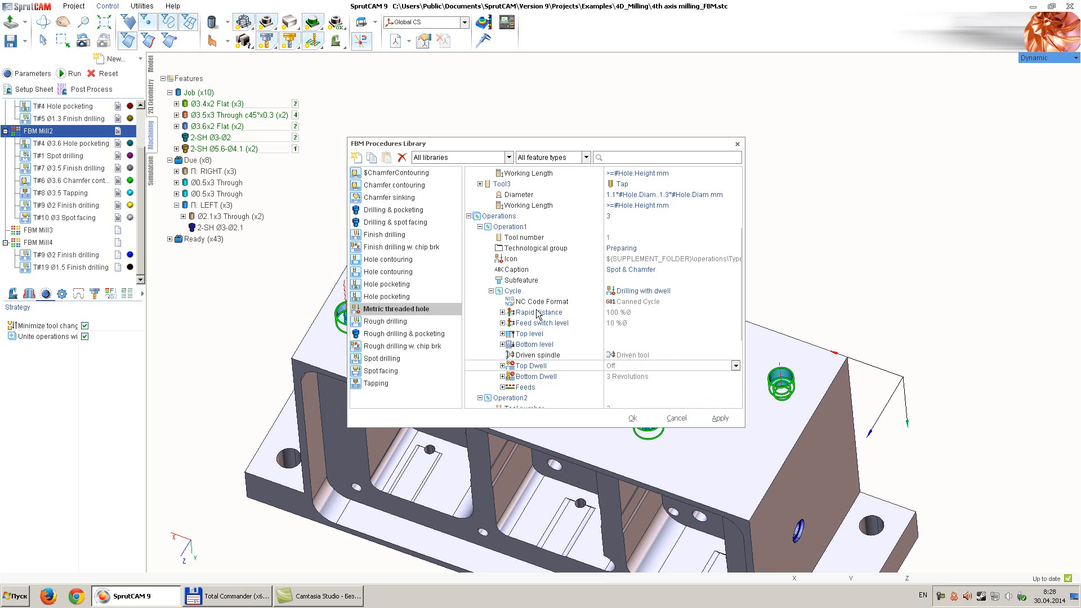
{"action": "left_click", "coordinate": [491, 291]}
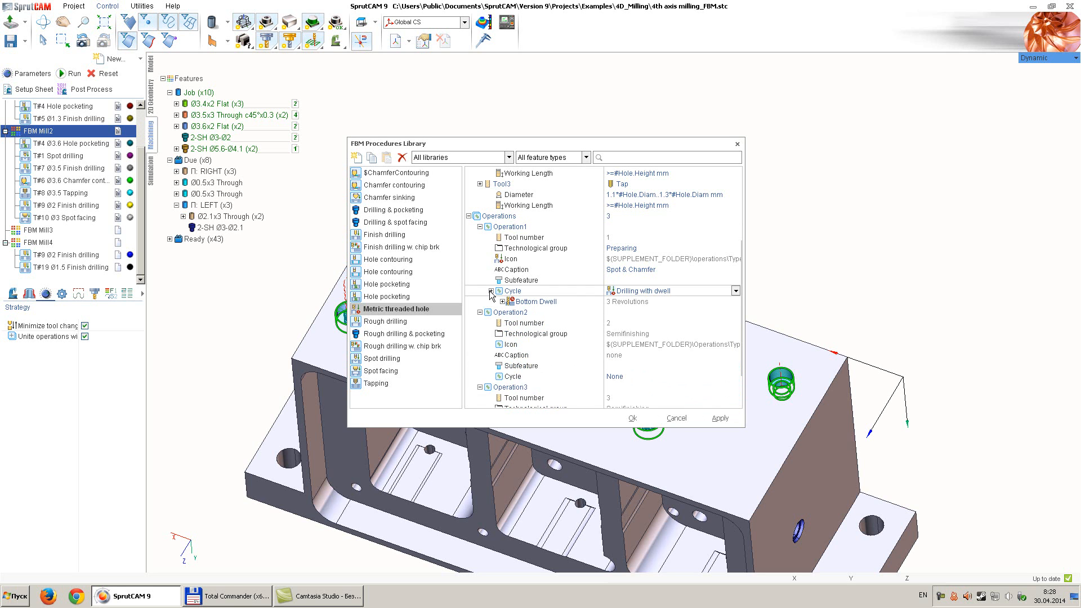
Step: Set the technological group of Operation2 to Finishing
{"action": "left_click", "coordinate": [561, 315]}
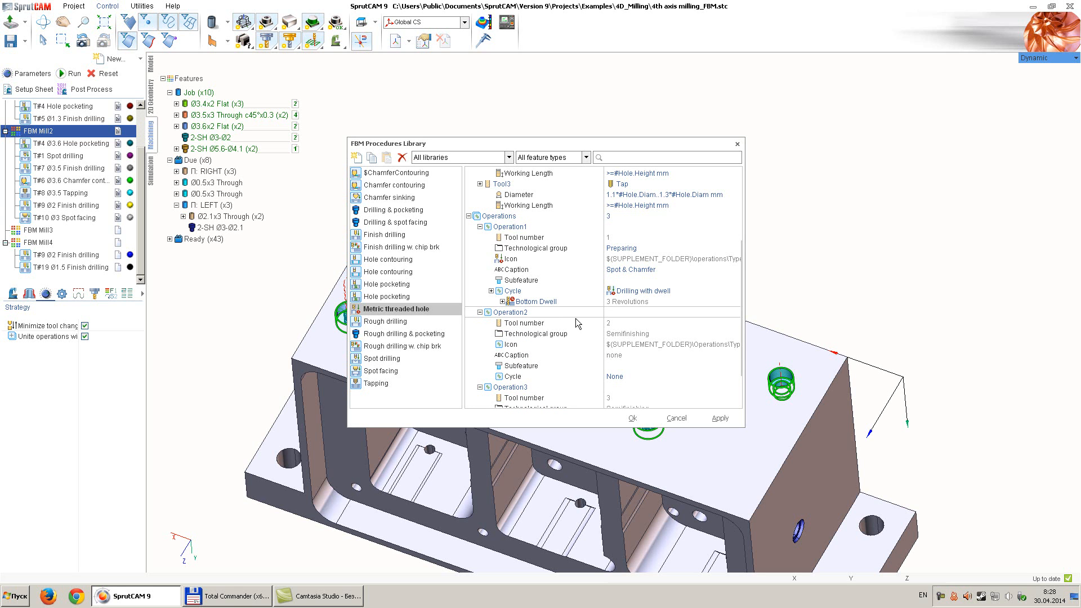
{"action": "left_click", "coordinate": [639, 323]}
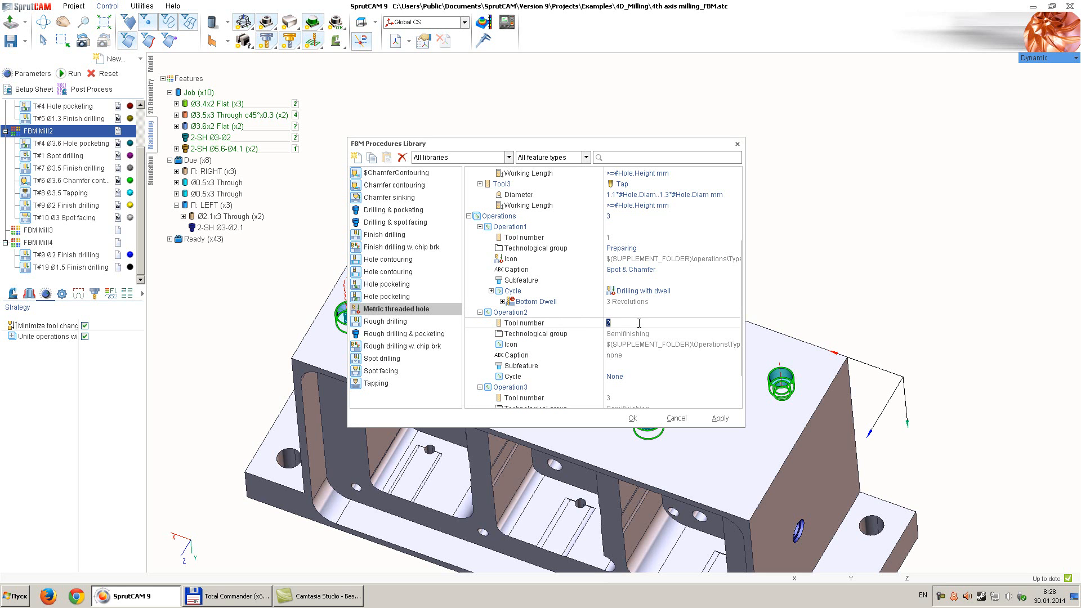
{"action": "left_click", "coordinate": [648, 337]}
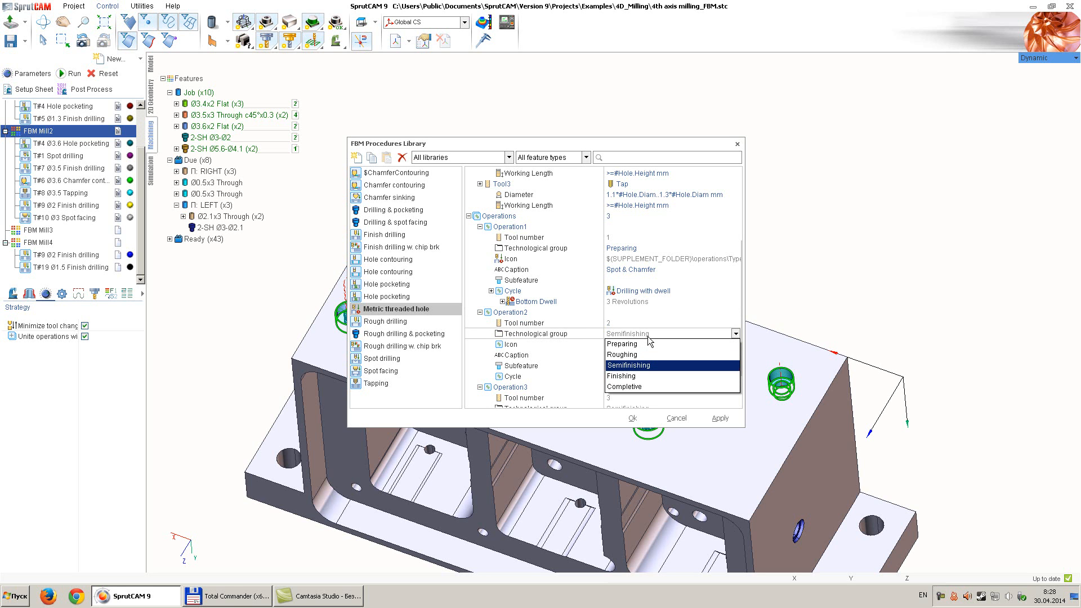
{"action": "left_click", "coordinate": [641, 375]}
Step: Caption Operation2 "drilling"
{"action": "left_click", "coordinate": [639, 355]}
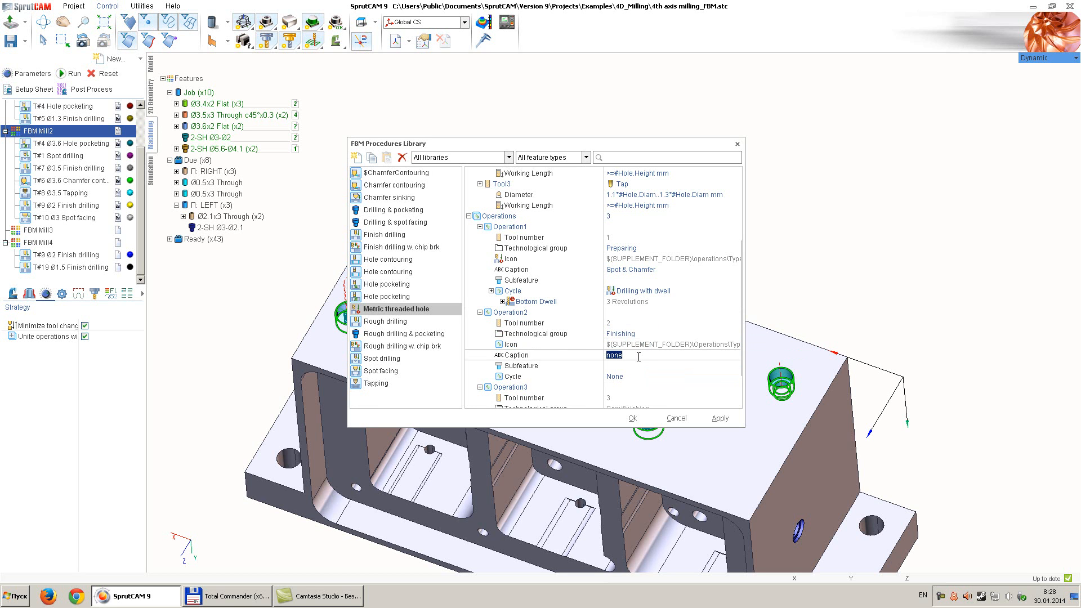
{"action": "type", "text": "drilling"}
{"action": "left_click", "coordinate": [619, 366]}
{"action": "left_click", "coordinate": [612, 357]}
{"action": "left_click_drag", "start_coordinate": [610, 357], "coordinate": [600, 361]}
{"action": "type", "text": "D"}
Step: Set Operation2's cycle to Simple drilling
{"action": "left_click", "coordinate": [636, 376]}
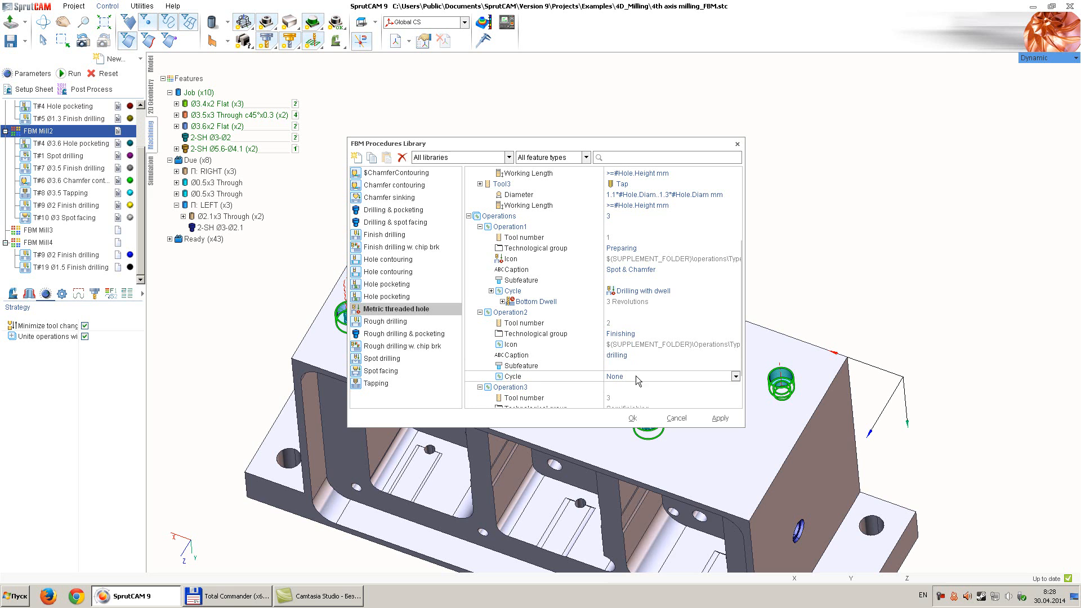
{"action": "left_click", "coordinate": [636, 376]}
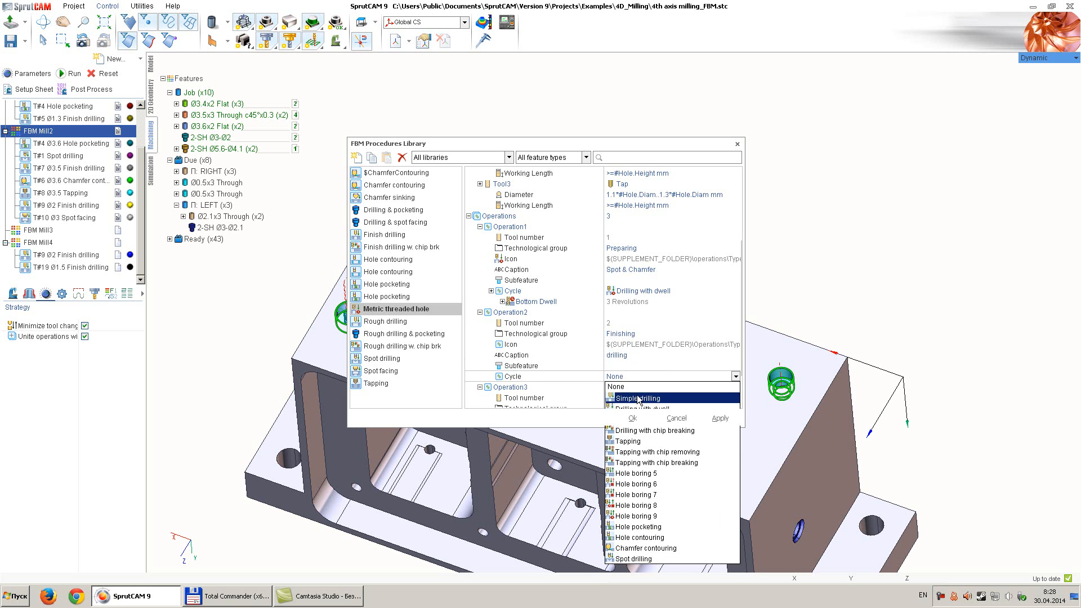
{"action": "left_click", "coordinate": [638, 398]}
{"action": "left_click", "coordinate": [645, 355]}
{"action": "left_click", "coordinate": [557, 366]}
Step: Set the technological group of Operation3 to Completive
{"action": "scroll", "coordinate": [560, 355], "scroll_direction": "down", "scroll_amount": 3}
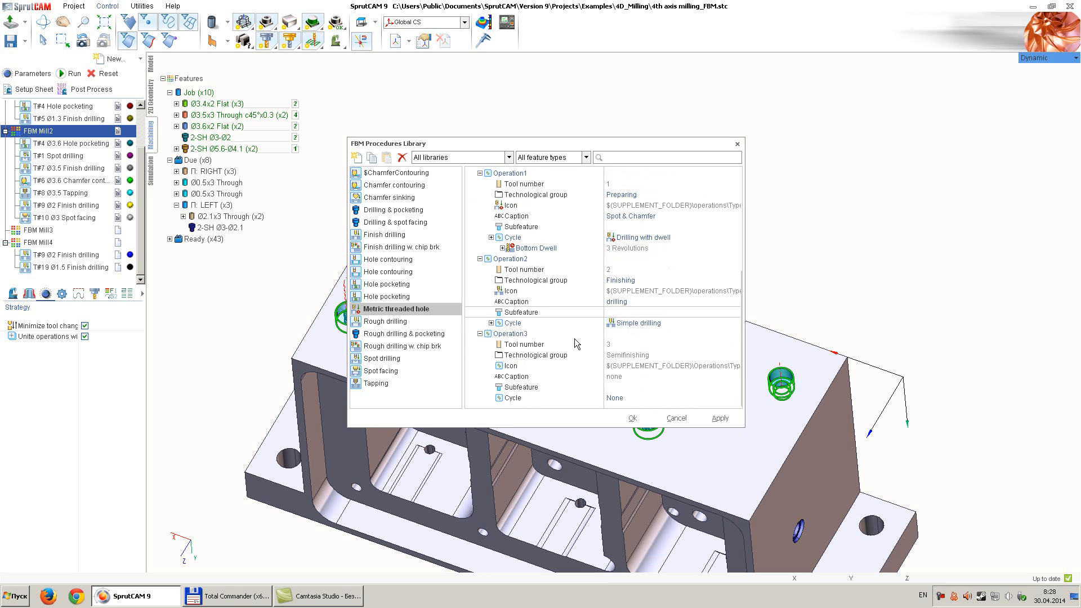
{"action": "left_click", "coordinate": [652, 344]}
{"action": "left_click", "coordinate": [646, 355]}
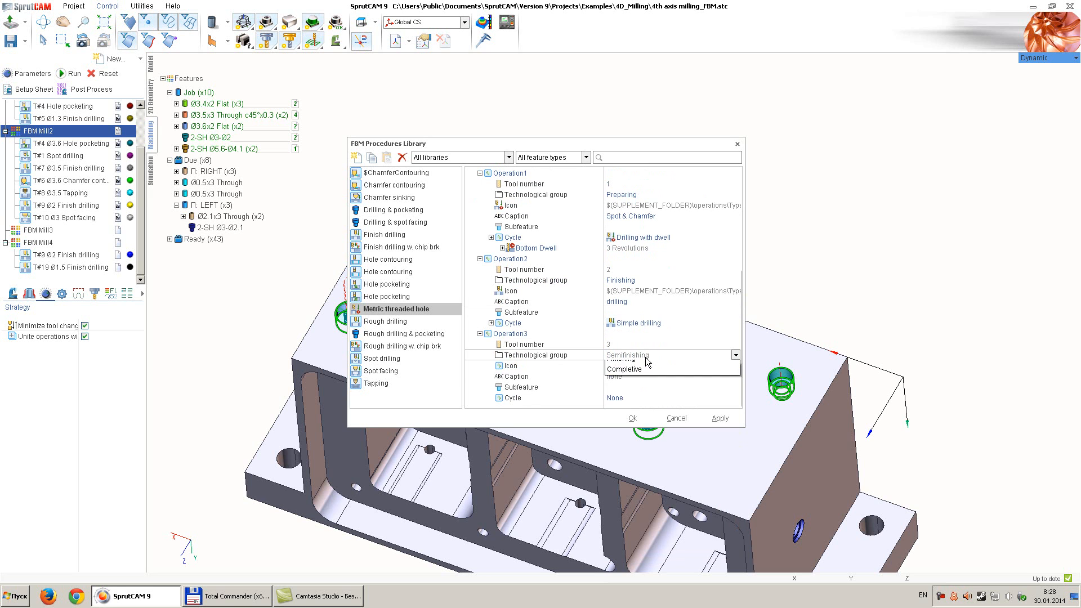
{"action": "left_click", "coordinate": [624, 407]}
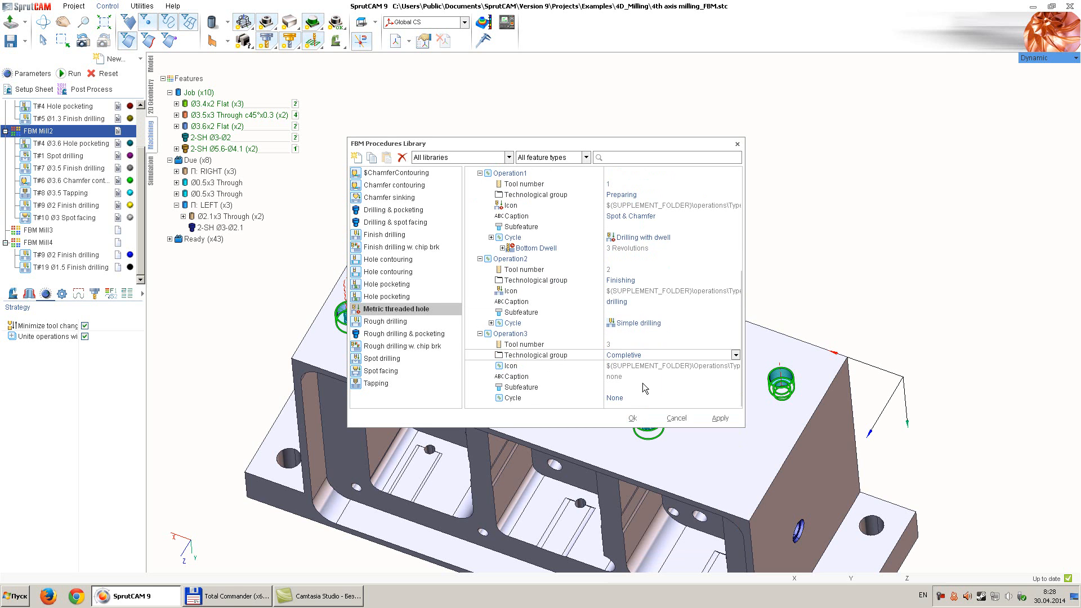
Step: Set Operation3's cycle to Tapping and save the finished procedure, closing the procedures library
{"action": "left_click", "coordinate": [644, 373]}
{"action": "left_click", "coordinate": [635, 397]}
{"action": "left_click", "coordinate": [635, 398]}
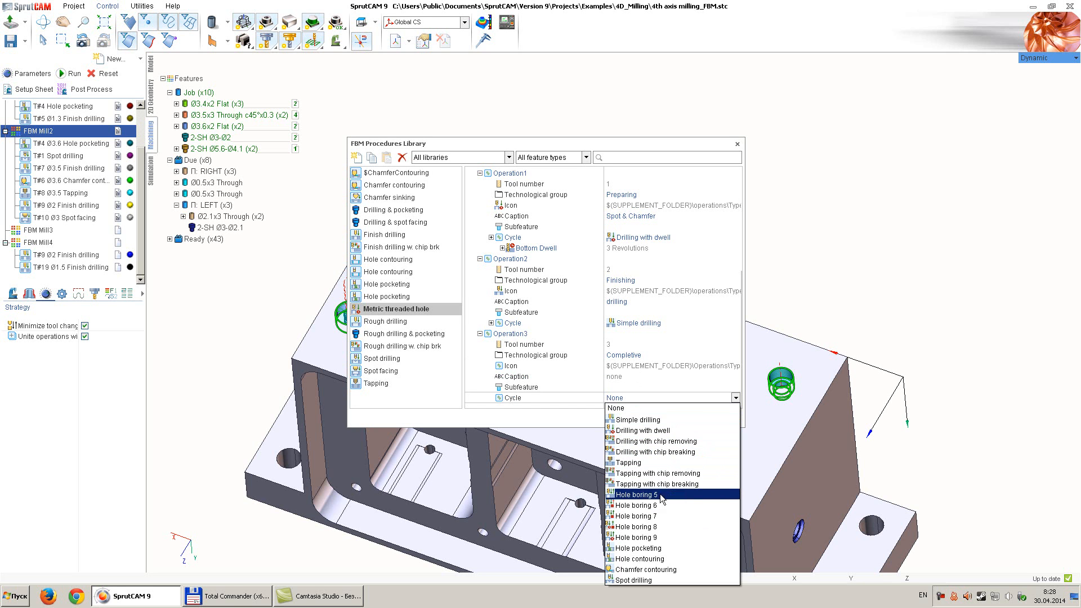
{"action": "left_click", "coordinate": [647, 462]}
{"action": "left_click", "coordinate": [559, 388]}
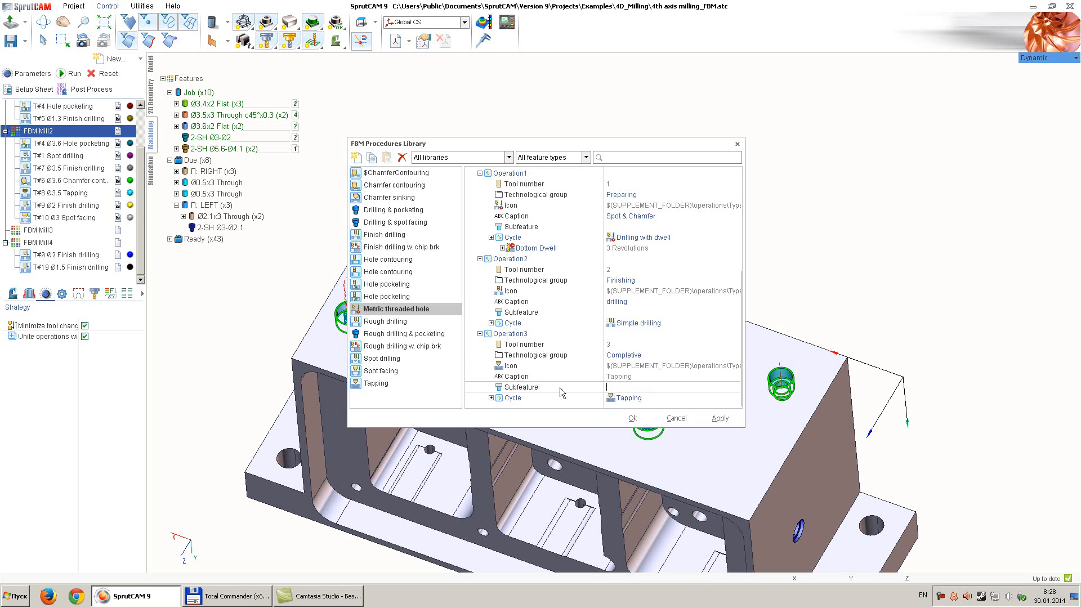
{"action": "left_click", "coordinate": [633, 420]}
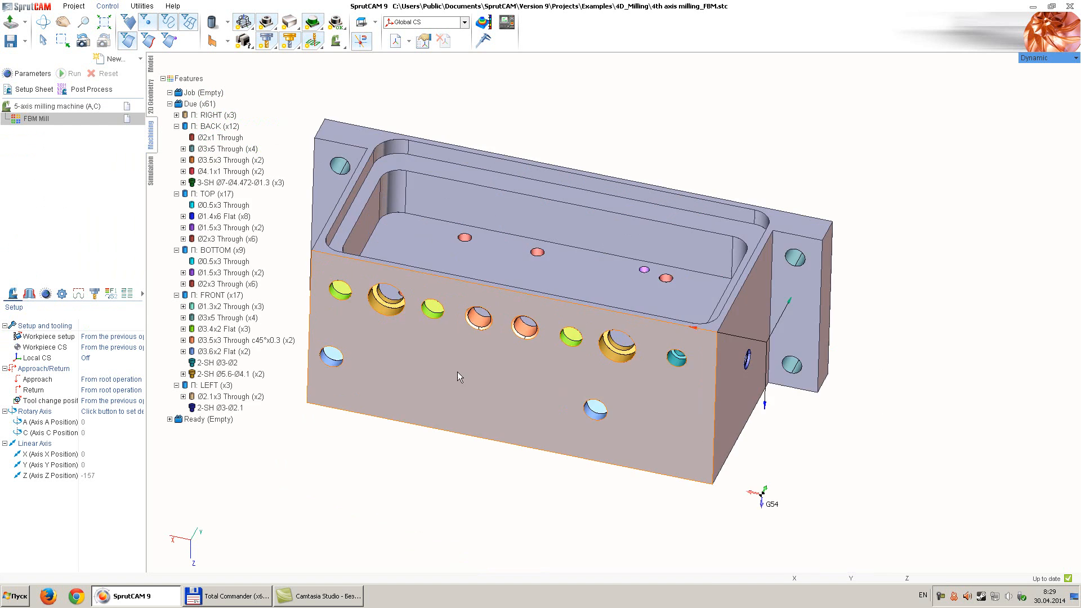
Step: Machine the two Ø3.5x3 Through c45°x0.3 holes on the front face with the Metric threaded hole procedure
{"action": "scroll", "coordinate": [458, 372], "scroll_direction": "up", "scroll_amount": 3}
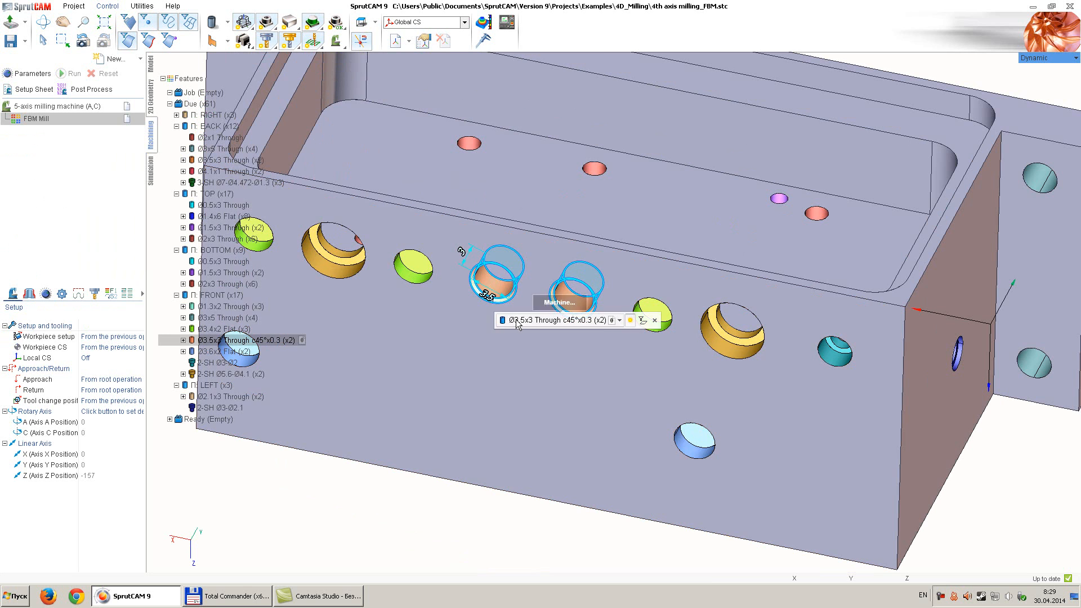
{"action": "left_click", "coordinate": [532, 340]}
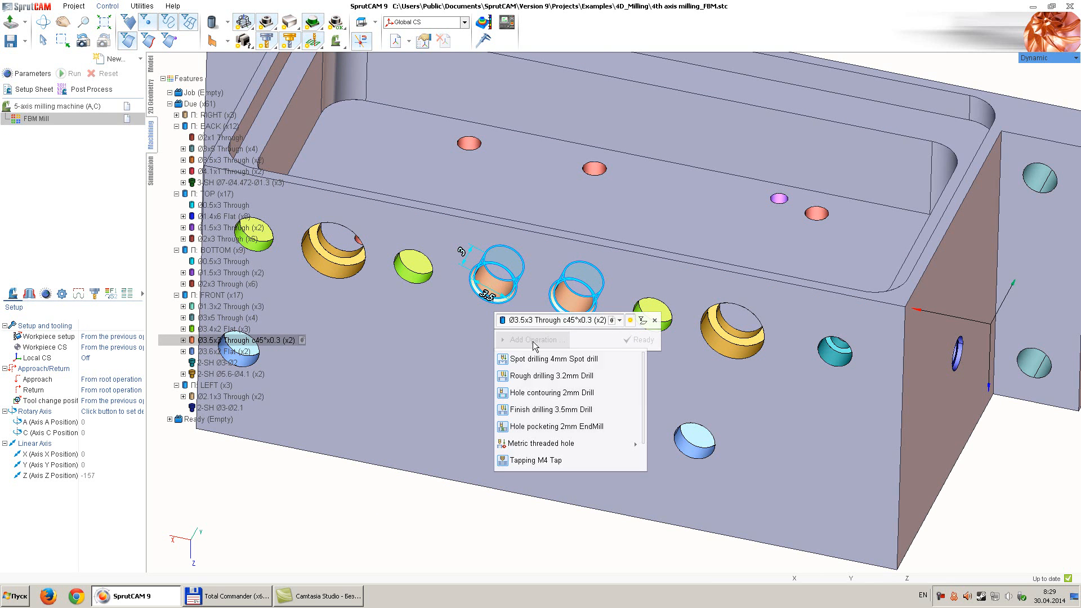
{"action": "left_click", "coordinate": [544, 444]}
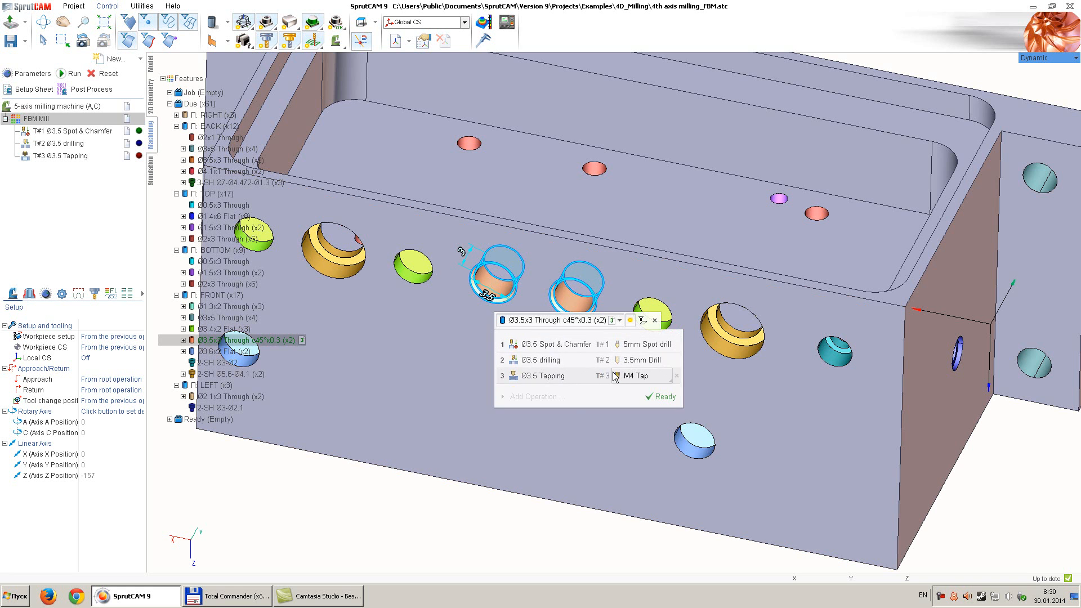
{"action": "left_click", "coordinate": [461, 518]}
Step: Calculate the toolpaths of the FBM Mill operations
{"action": "scroll", "coordinate": [548, 419], "scroll_direction": "down", "scroll_amount": 3}
{"action": "scroll", "coordinate": [512, 367], "scroll_direction": "up", "scroll_amount": 3}
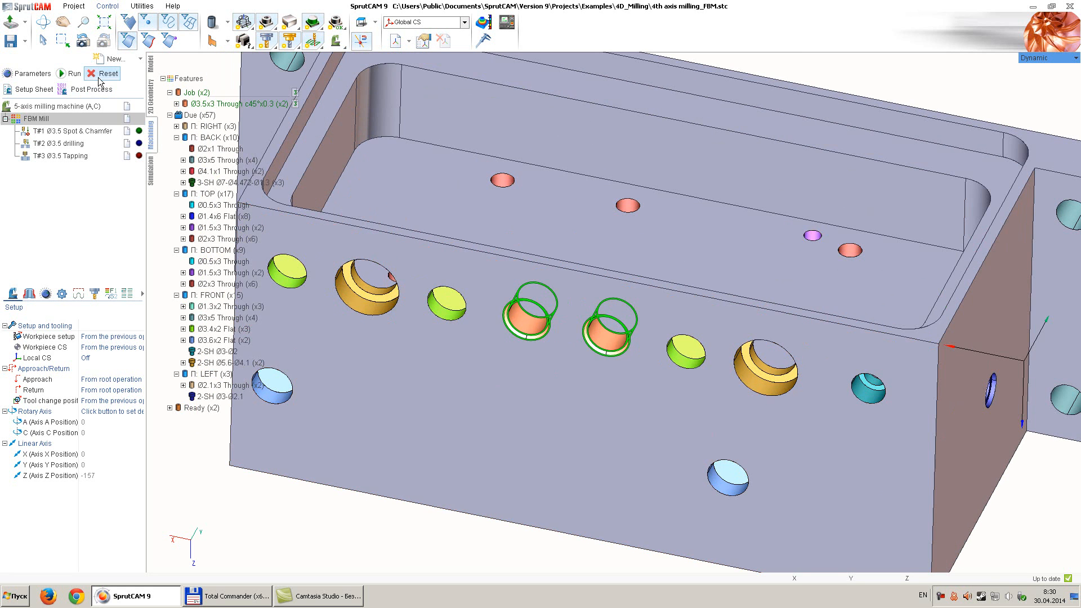
{"action": "left_click", "coordinate": [73, 73]}
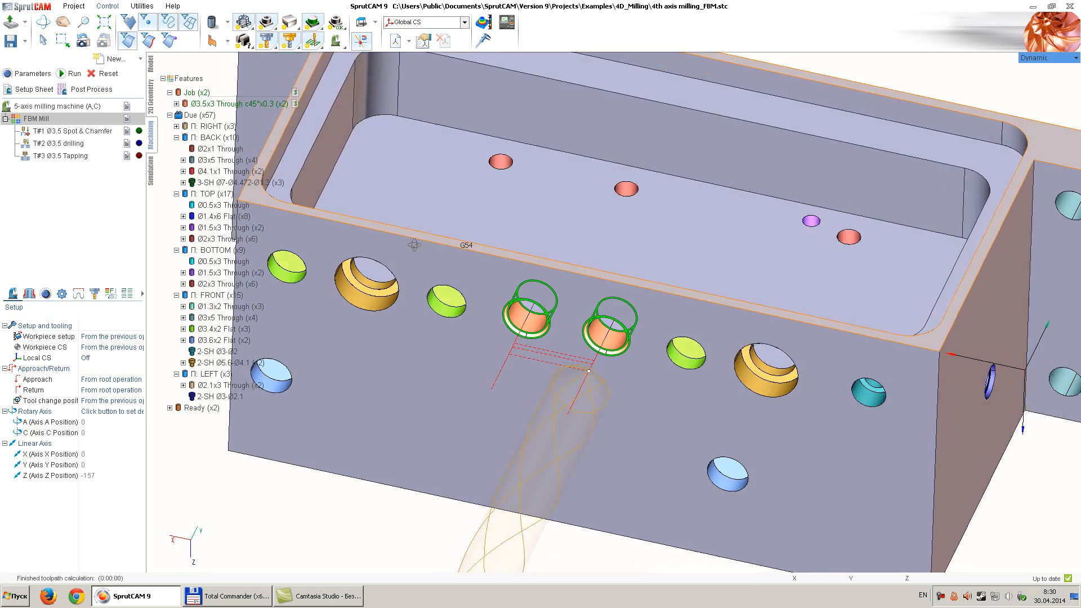
Step: Examine the toolpaths of the Spot & Chamfer, drilling and Tapping operations around the two chamfered front holes
{"action": "left_click", "coordinate": [88, 130]}
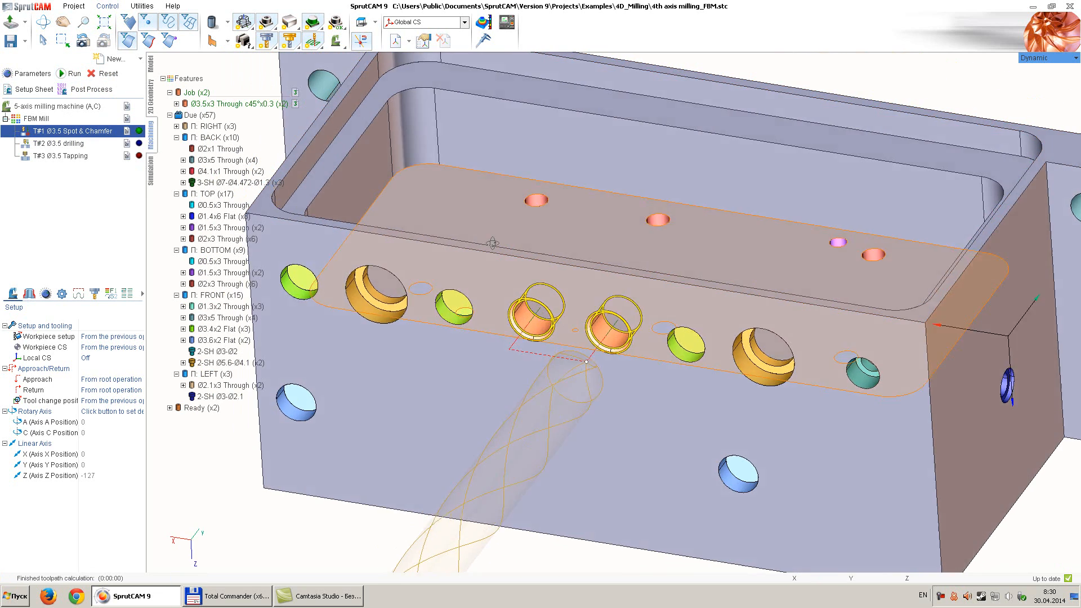
{"action": "scroll", "coordinate": [510, 377], "scroll_direction": "up", "scroll_amount": 5}
{"action": "mouse_move", "coordinate": [510, 377]}
{"action": "middle_mouse_down"}
{"action": "mouse_move", "coordinate": [500, 453]}
{"action": "mouse_move", "coordinate": [509, 360]}
{"action": "middle_mouse_up"}
{"action": "scroll", "coordinate": [522, 355], "scroll_direction": "down", "scroll_amount": 2}
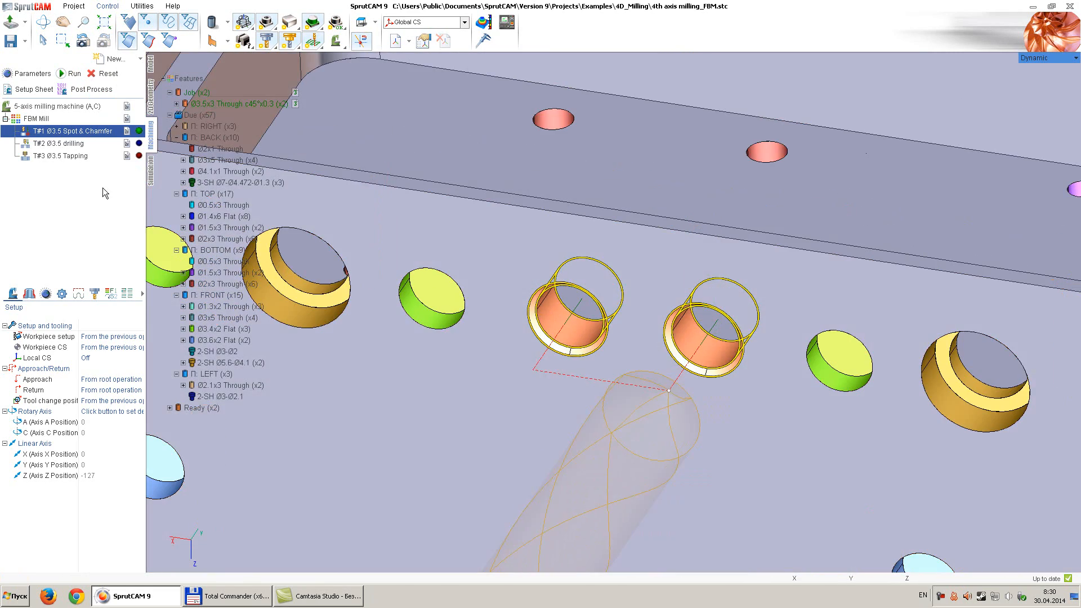
{"action": "left_click", "coordinate": [72, 144]}
{"action": "middle_click_drag", "start_coordinate": [509, 287], "coordinate": [523, 316]}
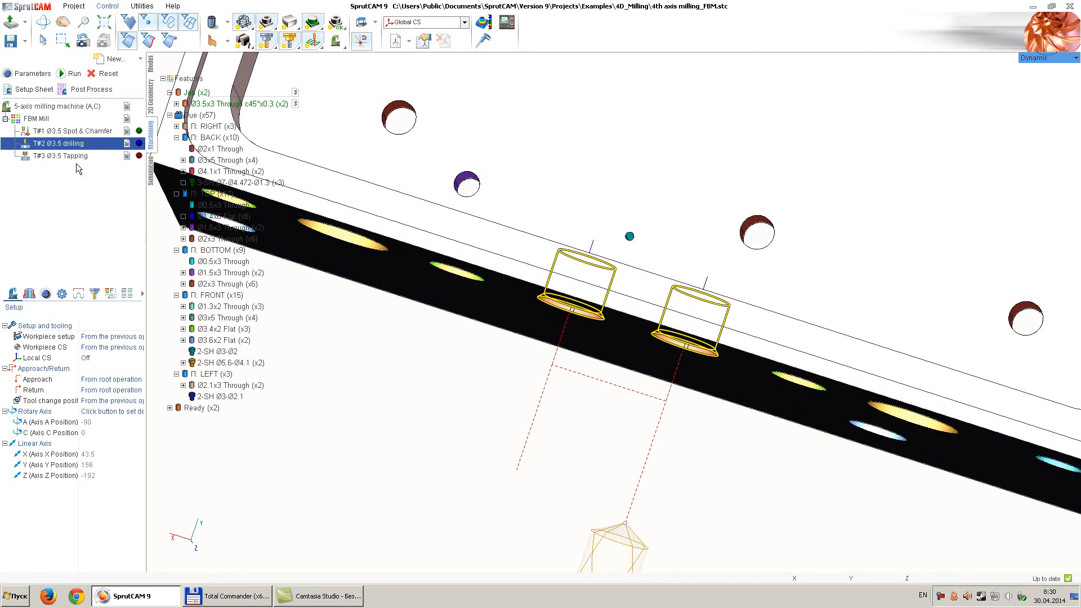
{"action": "left_click", "coordinate": [76, 157]}
{"action": "middle_click_drag", "start_coordinate": [529, 385], "coordinate": [512, 331]}
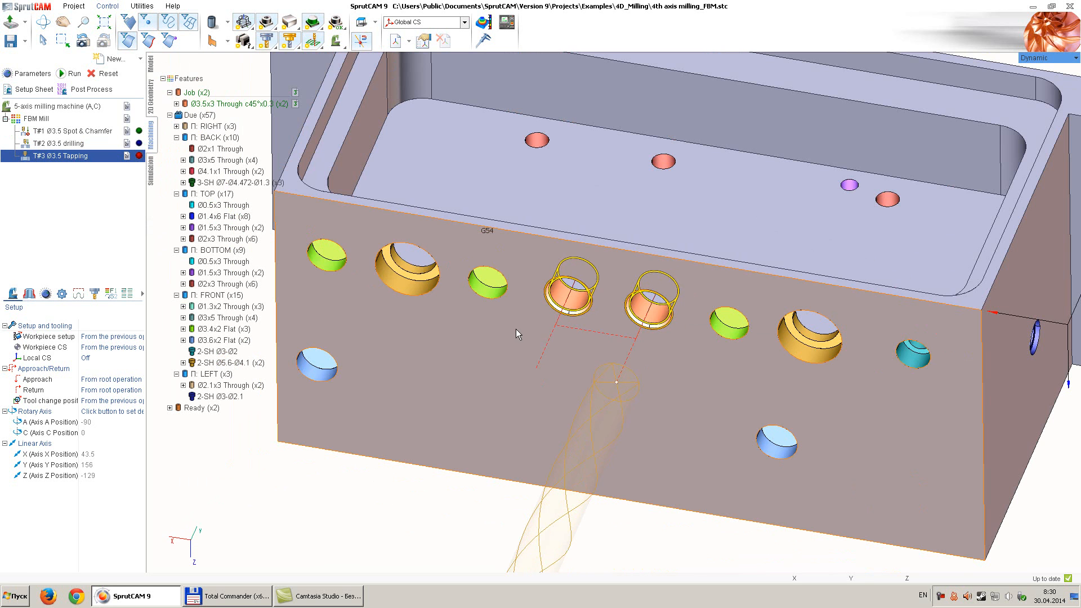
{"action": "scroll", "coordinate": [516, 329], "scroll_direction": "down", "scroll_amount": 5}
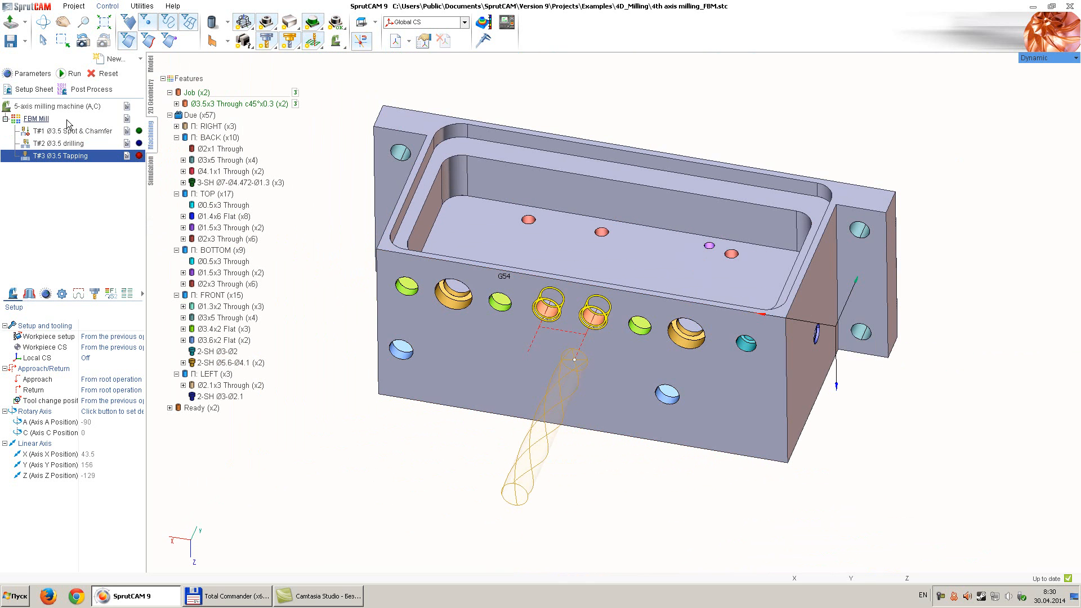
Step: Simulate the machining of the whole FBM Mill group at an increased simulation speed, and return to the machining setup
{"action": "left_click", "coordinate": [150, 171]}
{"action": "left_click", "coordinate": [50, 143]}
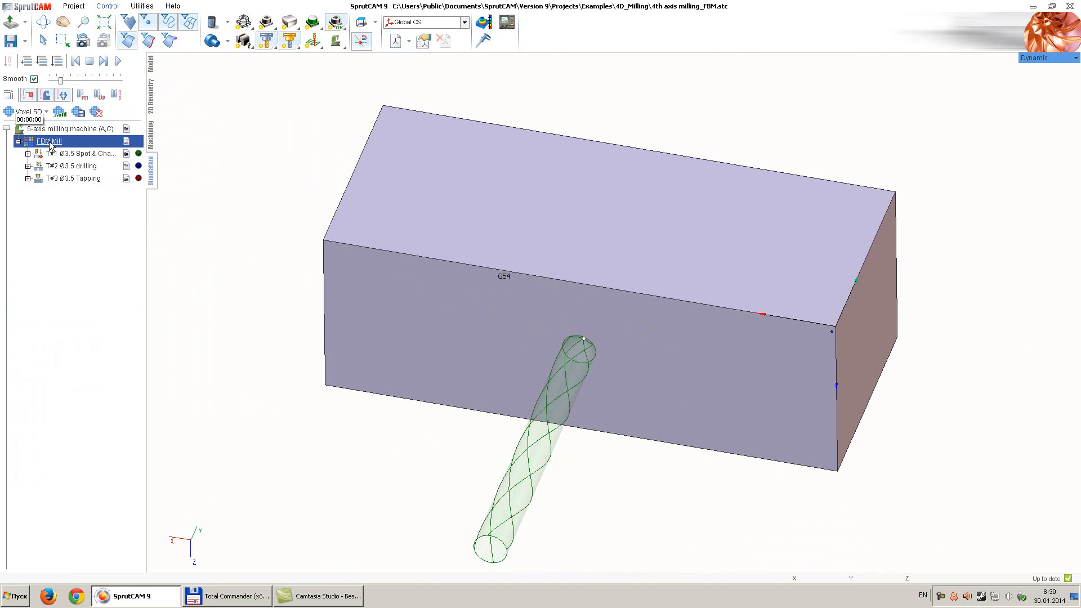
{"action": "left_click", "coordinate": [118, 61]}
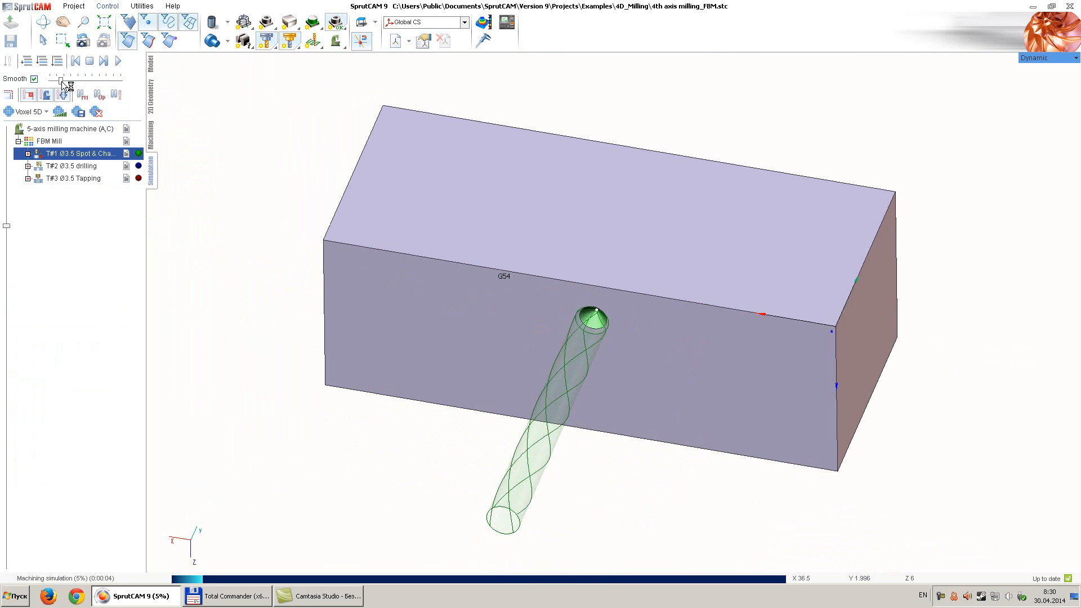
{"action": "left_click_drag", "start_coordinate": [61, 79], "coordinate": [83, 83]}
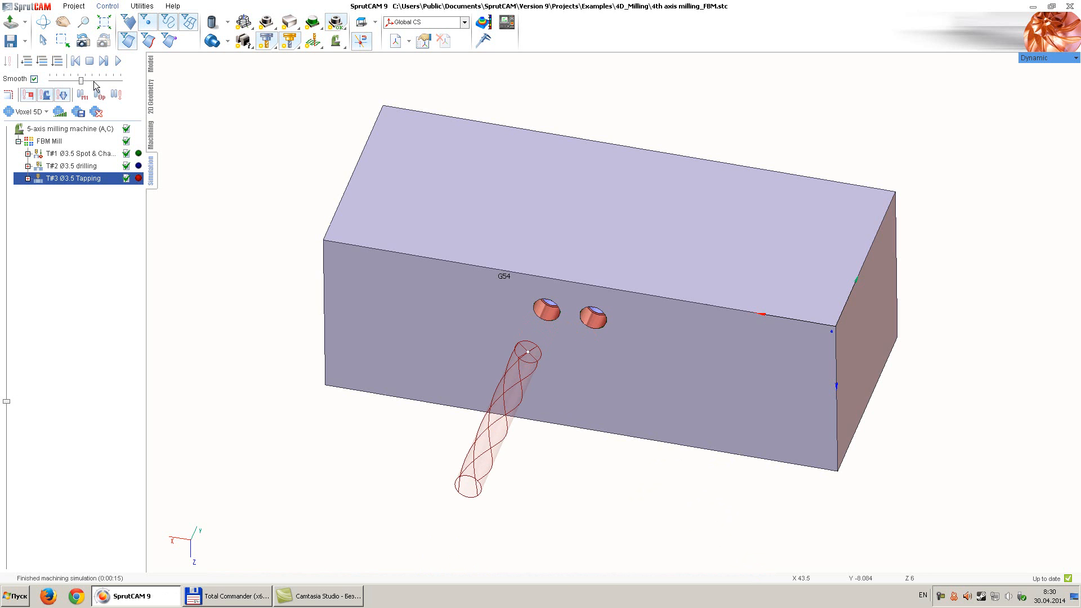
{"action": "left_click", "coordinate": [150, 135]}
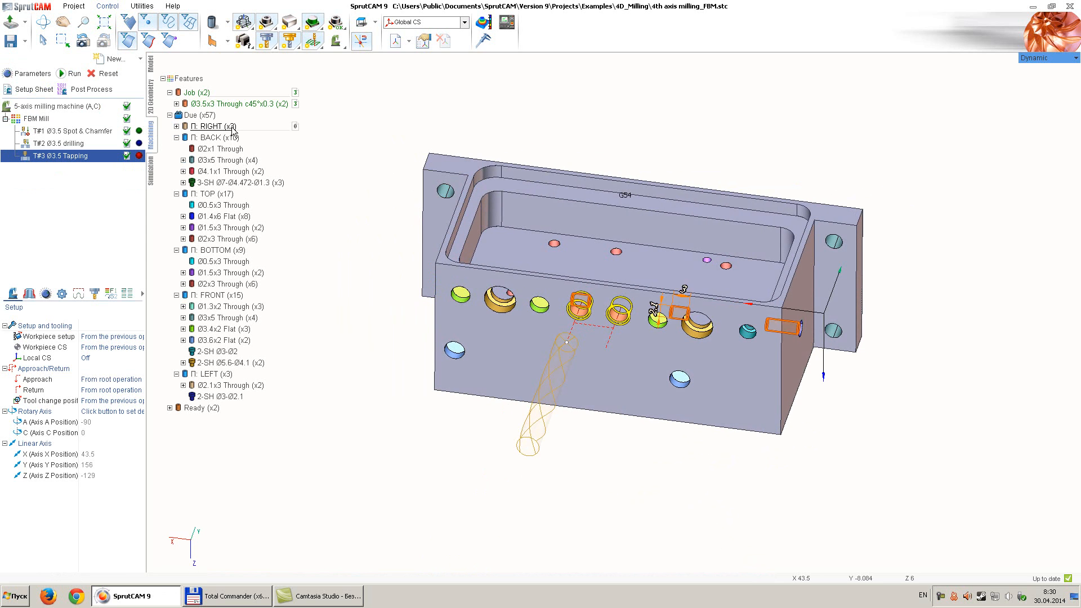
Step: Turn the part to its back face and add a second FBM Mill operation after the existing one
{"action": "middle_click_drag", "start_coordinate": [435, 236], "coordinate": [441, 383]}
{"action": "scroll", "coordinate": [441, 383], "scroll_direction": "down", "scroll_amount": 5}
{"action": "scroll", "coordinate": [452, 274], "scroll_direction": "up", "scroll_amount": 4}
{"action": "middle_click_drag", "start_coordinate": [376, 349], "coordinate": [381, 501]}
{"action": "scroll", "coordinate": [444, 347], "scroll_direction": "down", "scroll_amount": 2}
{"action": "scroll", "coordinate": [453, 256], "scroll_direction": "up", "scroll_amount": 4}
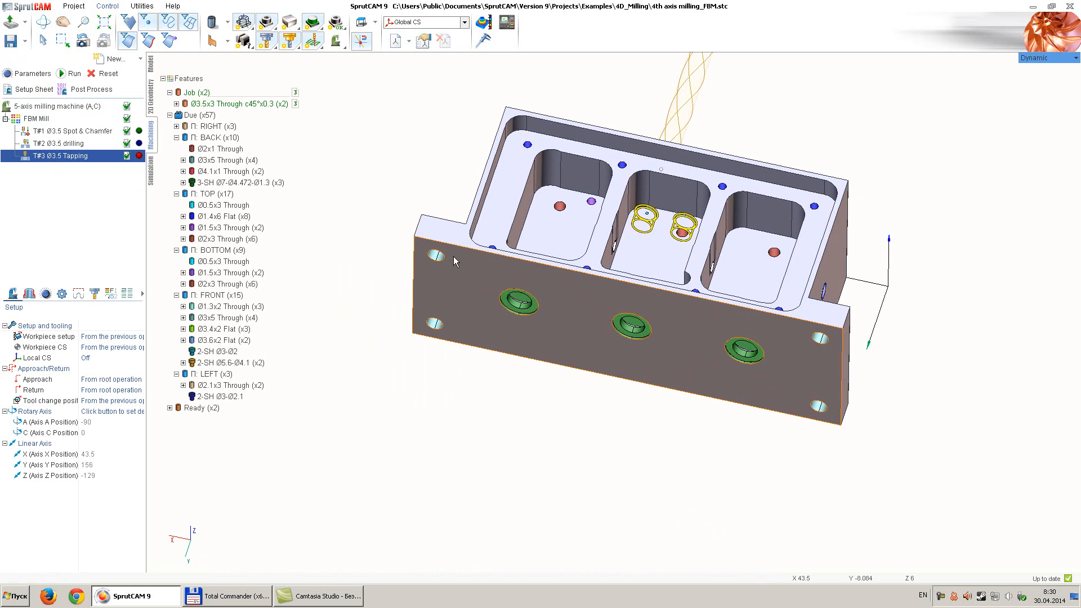
{"action": "left_click", "coordinate": [60, 120]}
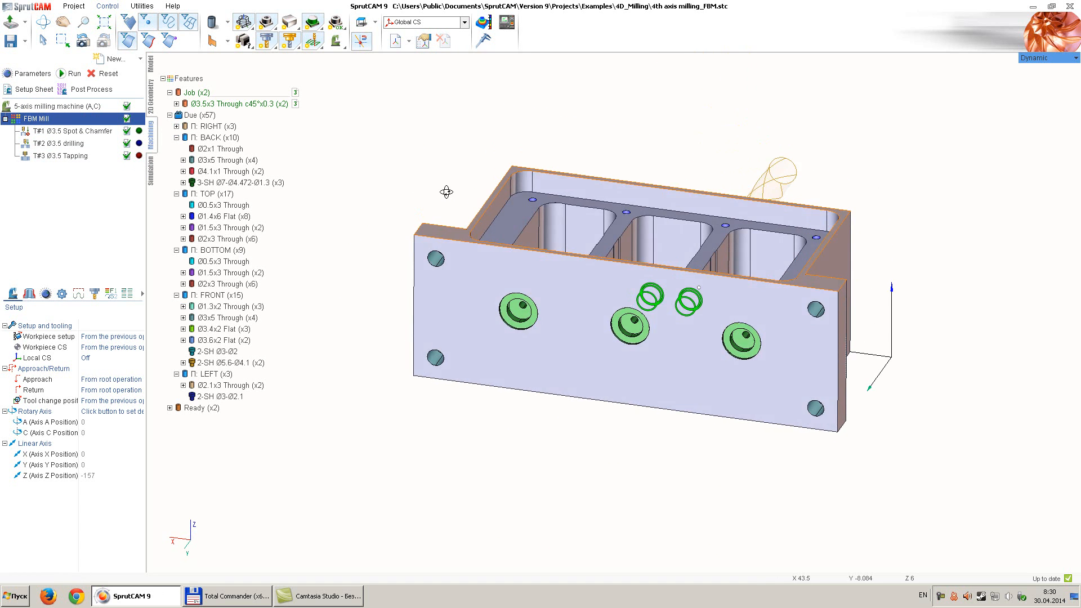
{"action": "left_click", "coordinate": [140, 59]}
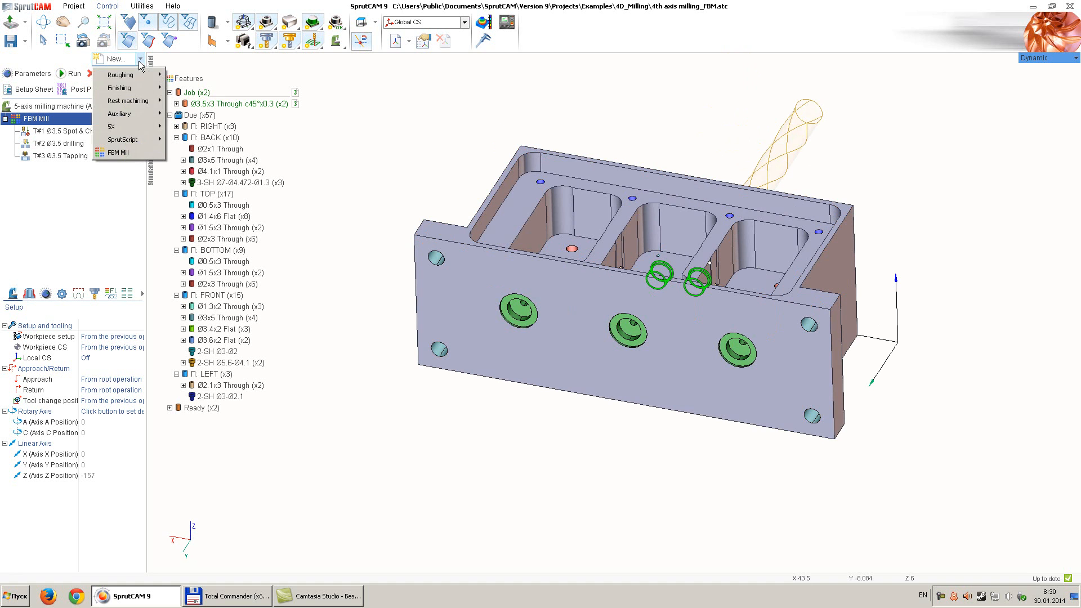
{"action": "left_click", "coordinate": [153, 152]}
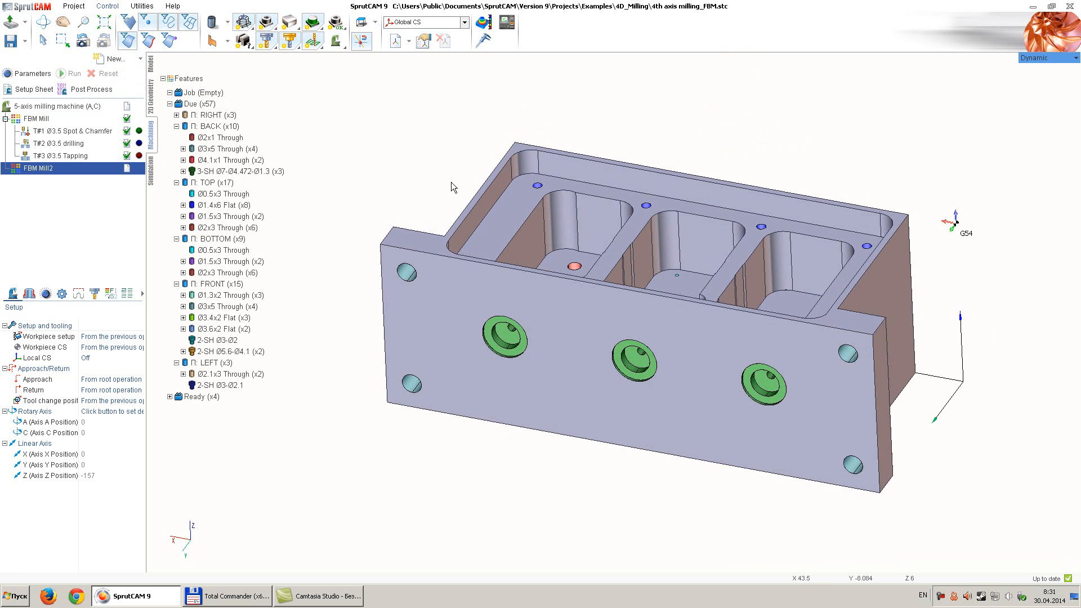
Step: Assign Spot drilling with the 5mm Spot drill and Finish drilling with the 3mm Drill to the four Ø3x5 Through back holes
{"action": "scroll", "coordinate": [442, 174], "scroll_direction": "down", "scroll_amount": 3}
{"action": "scroll", "coordinate": [429, 228], "scroll_direction": "up", "scroll_amount": 3}
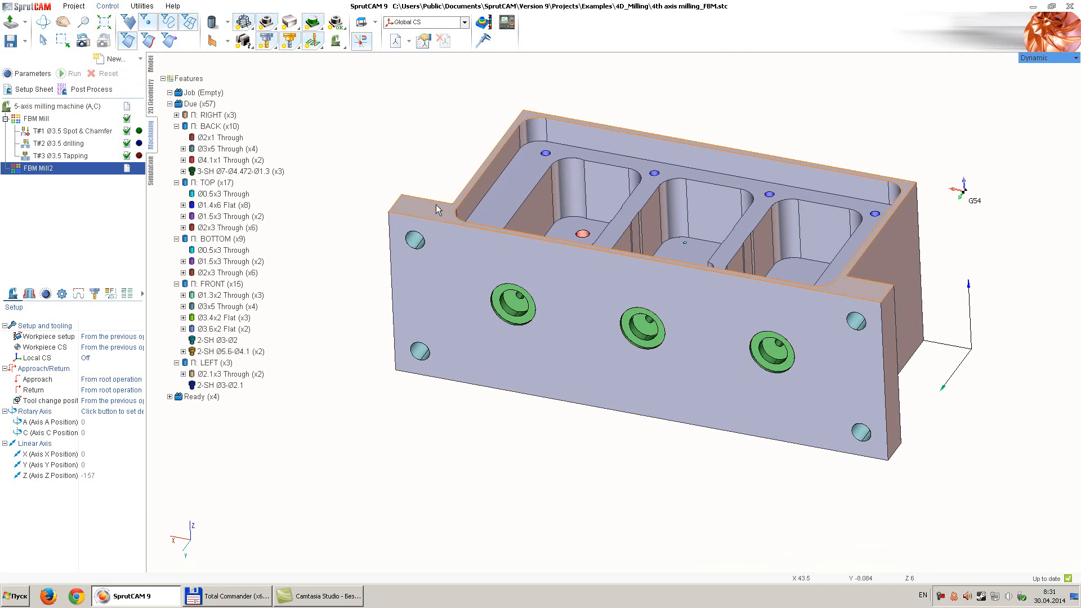
{"action": "mouse_move", "coordinate": [449, 143]}
{"action": "middle_mouse_down"}
{"action": "mouse_move", "coordinate": [446, 169]}
{"action": "mouse_move", "coordinate": [446, 152]}
{"action": "middle_mouse_up"}
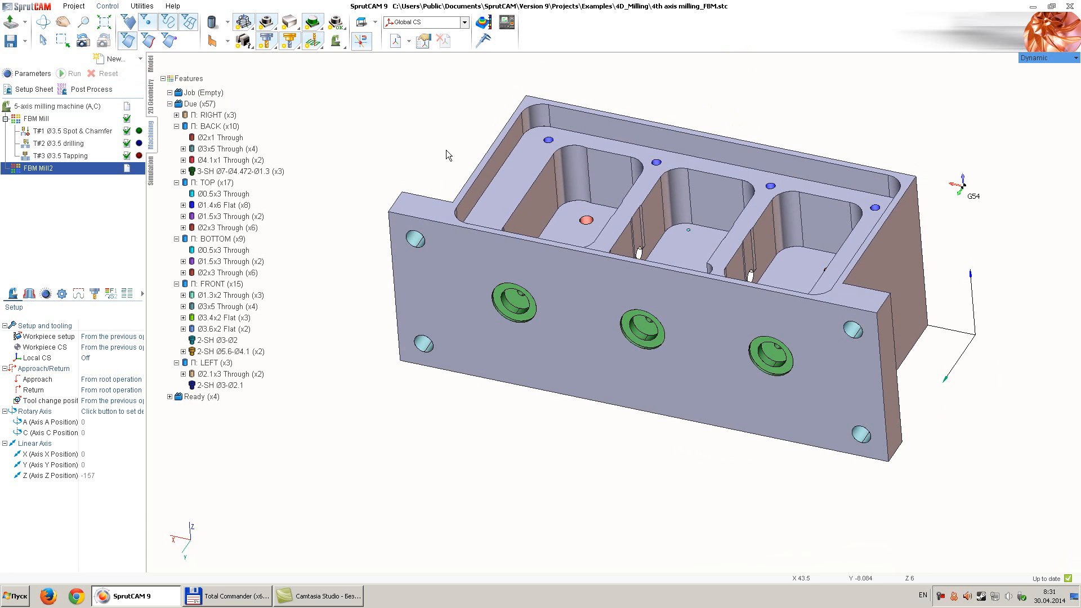
{"action": "left_click", "coordinate": [418, 240]}
{"action": "left_click", "coordinate": [442, 287]}
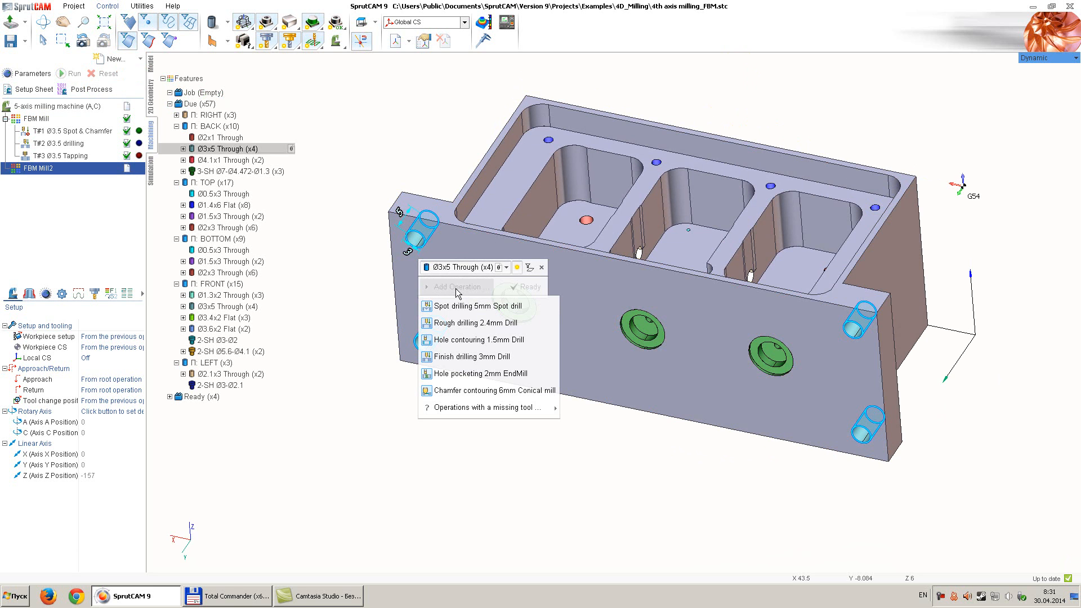
{"action": "left_click", "coordinate": [456, 306]}
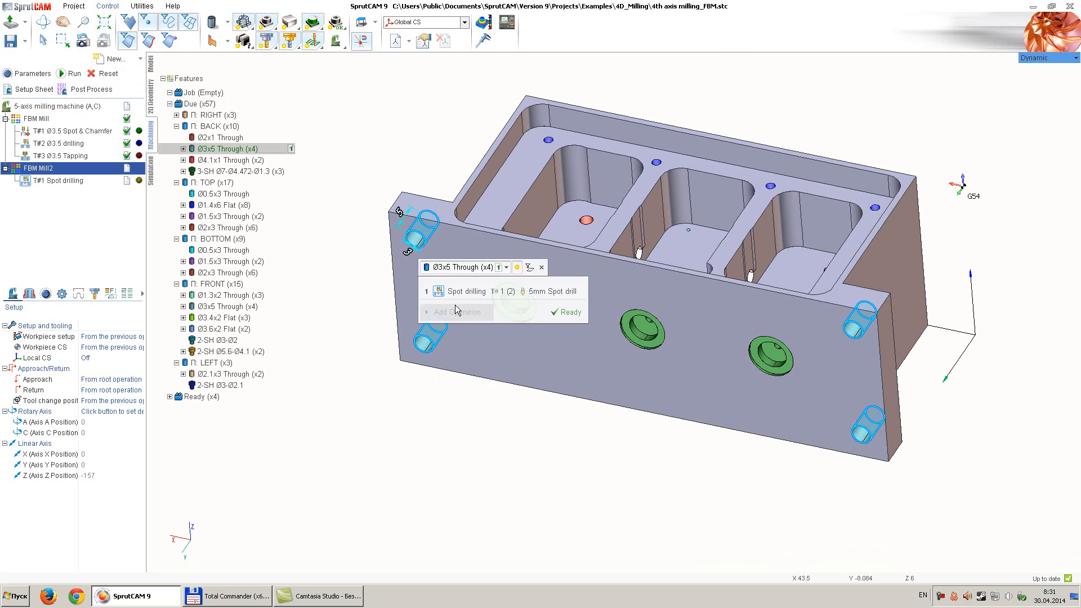
{"action": "left_click", "coordinate": [481, 365]}
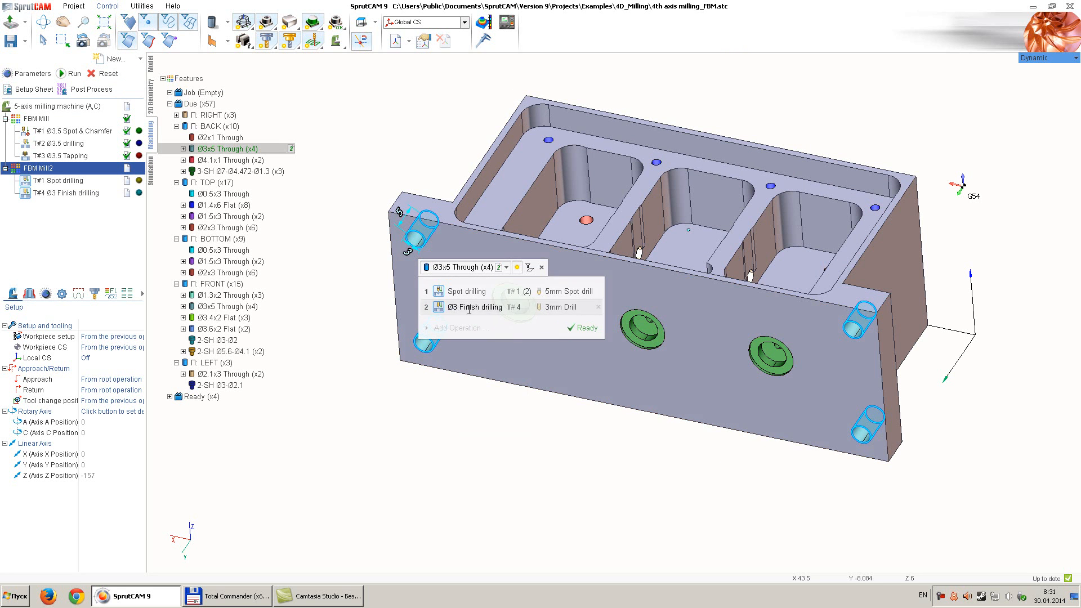
{"action": "left_click", "coordinate": [377, 312]}
Step: Assign Hole pocketing with the 2mm EndMill and, for Step3 Ø1.3x2 Through, Finish drilling with a 1.3mm Drill to the three stepped back holes
{"action": "scroll", "coordinate": [471, 331], "scroll_direction": "down", "scroll_amount": 2}
{"action": "scroll", "coordinate": [471, 331], "scroll_direction": "up", "scroll_amount": 3}
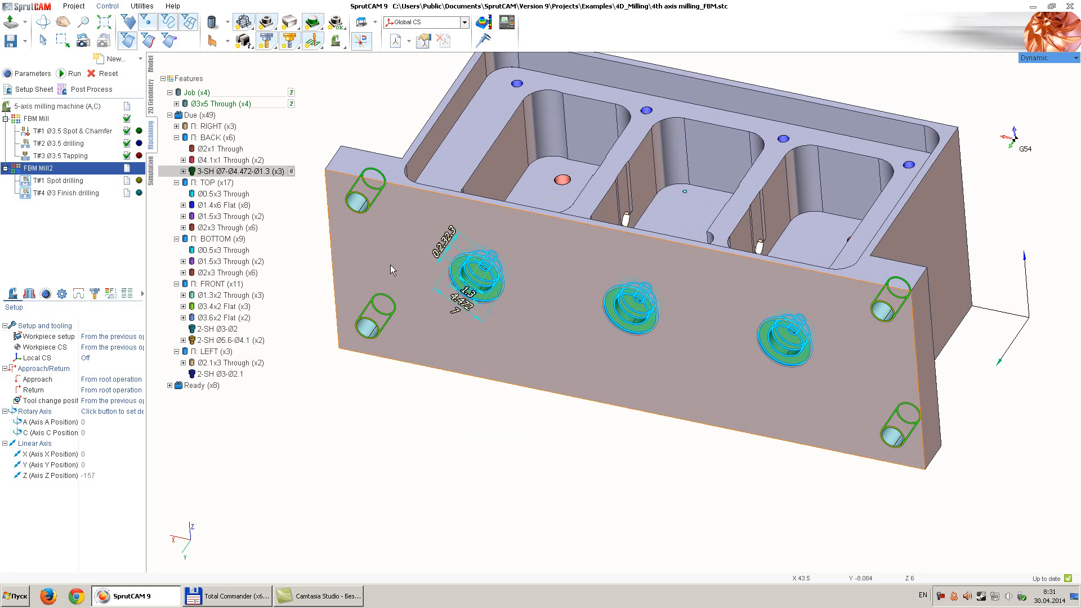
{"action": "scroll", "coordinate": [416, 416], "scroll_direction": "down", "scroll_amount": 2}
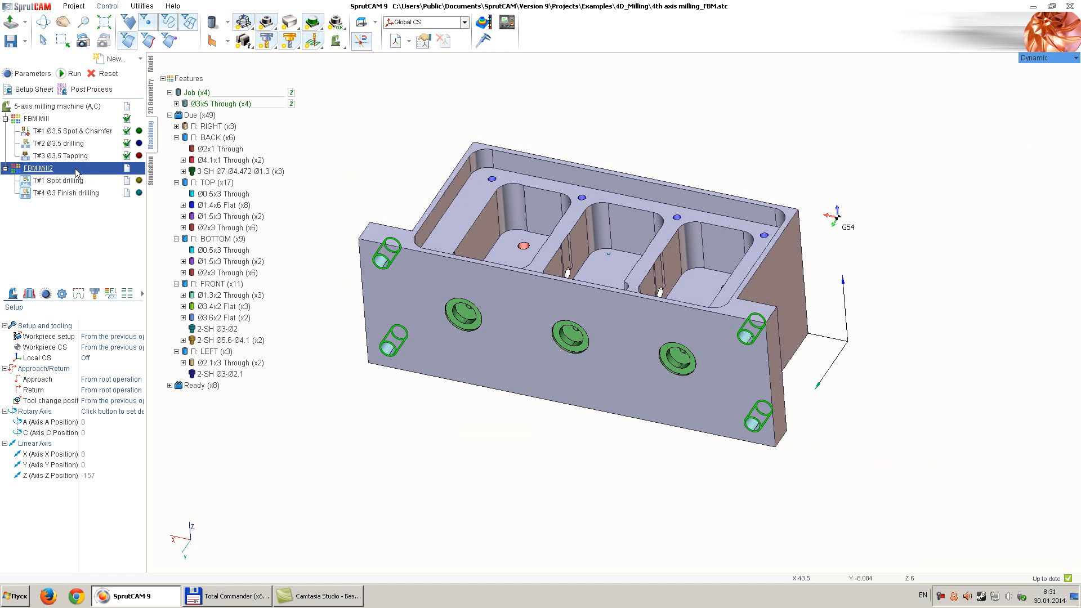
{"action": "left_click", "coordinate": [478, 322]}
{"action": "left_click", "coordinate": [515, 366]}
{"action": "left_click", "coordinate": [509, 399]}
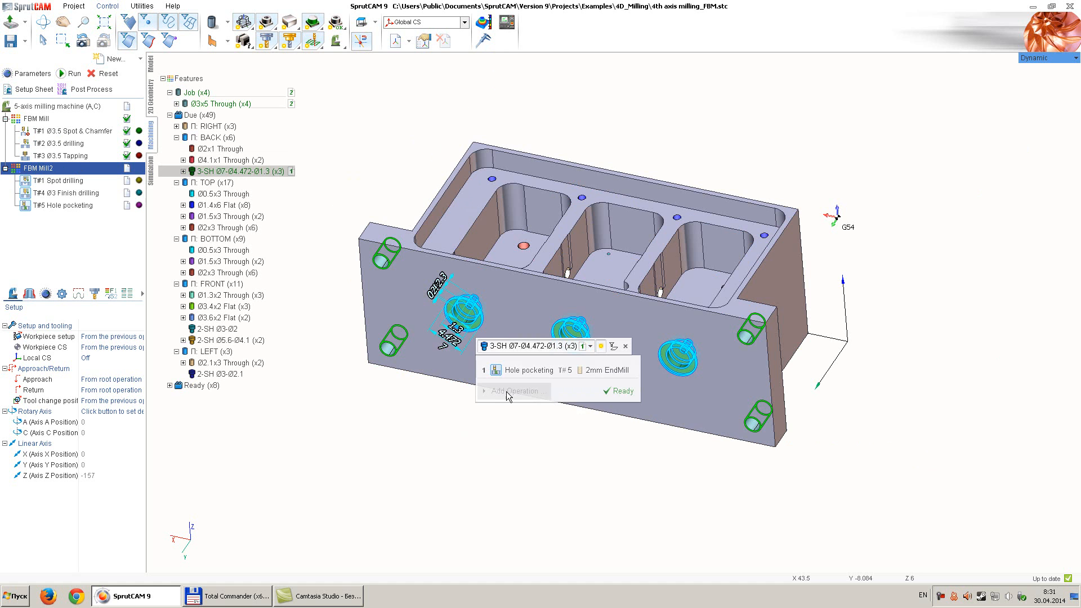
{"action": "left_click", "coordinate": [507, 393]}
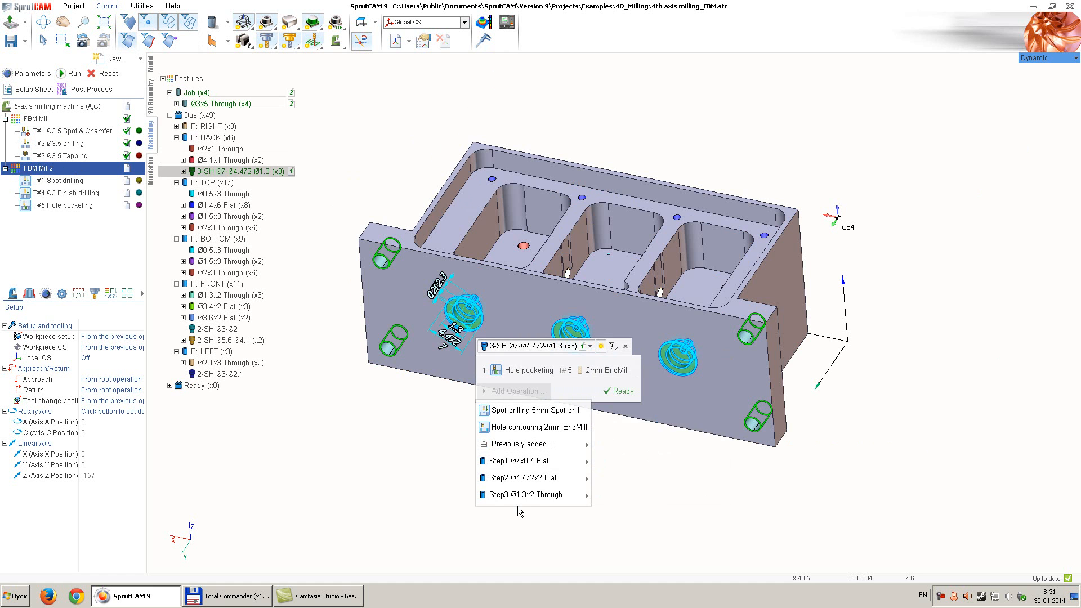
{"action": "mouse_move", "coordinate": [527, 495]}
{"action": "mouse_move", "coordinate": [712, 495]}
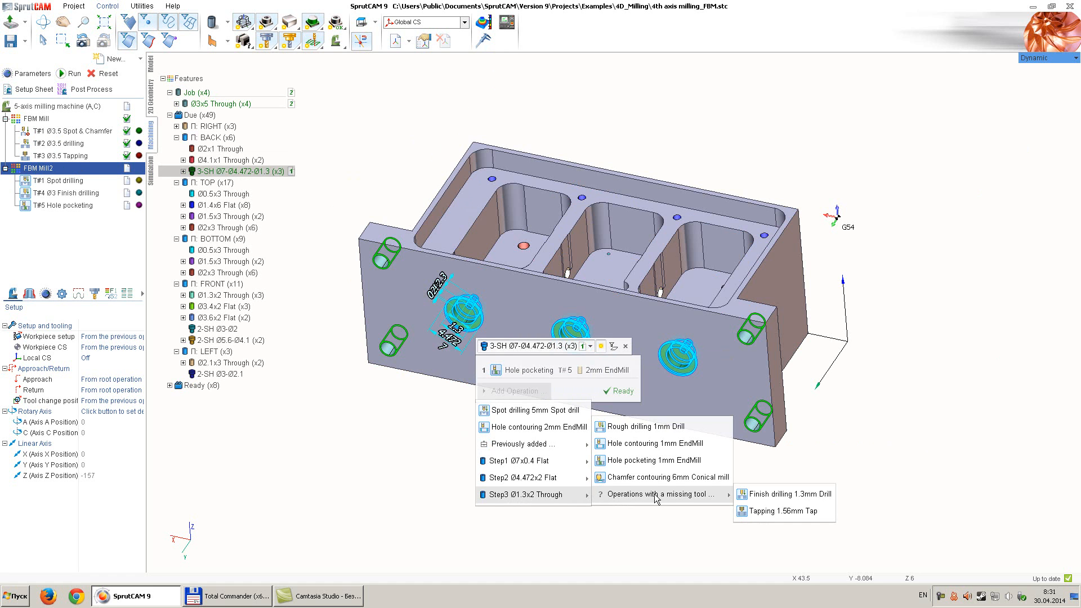
{"action": "left_click", "coordinate": [764, 494]}
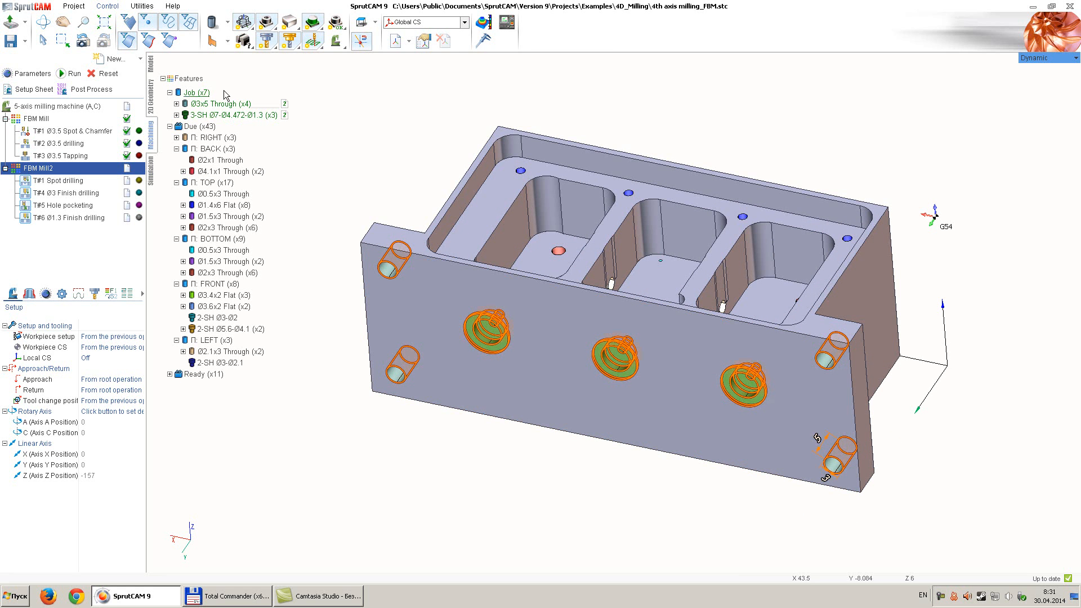
Step: Review the job's operations for the Ø3x5 Through holes and the stepped holes on the back face
{"action": "left_click", "coordinate": [284, 105]}
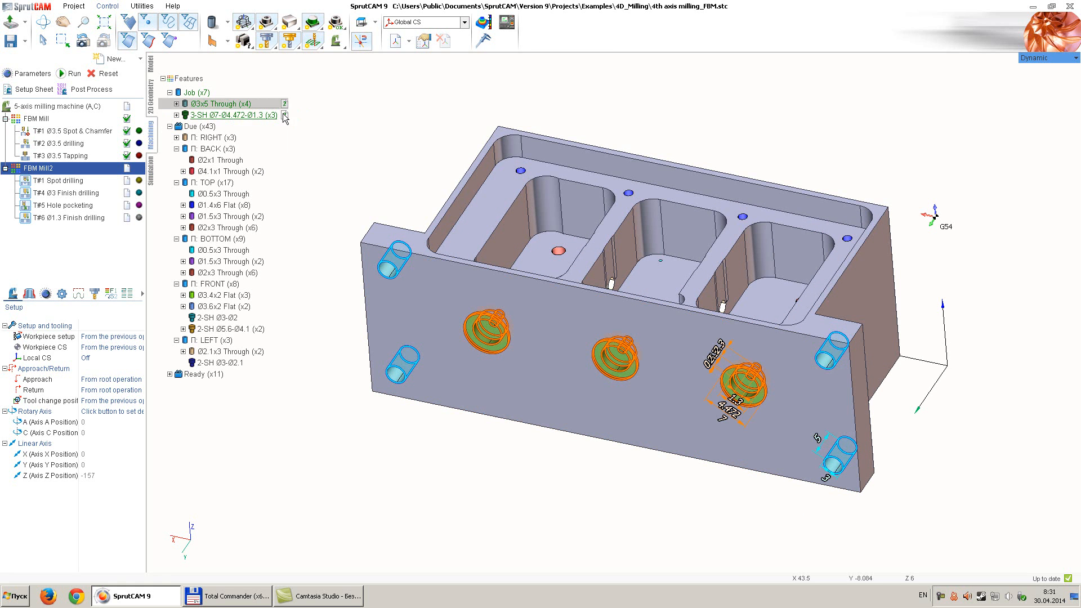
{"action": "left_click", "coordinate": [285, 116]}
{"action": "left_click", "coordinate": [336, 105]}
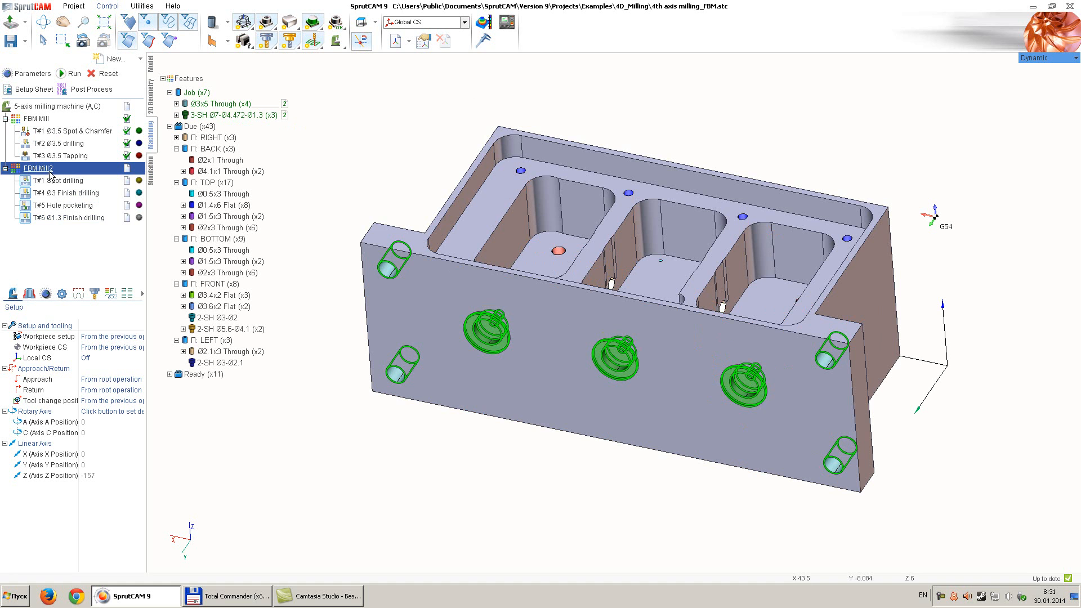
{"action": "middle_click_drag", "start_coordinate": [441, 169], "coordinate": [441, 157]}
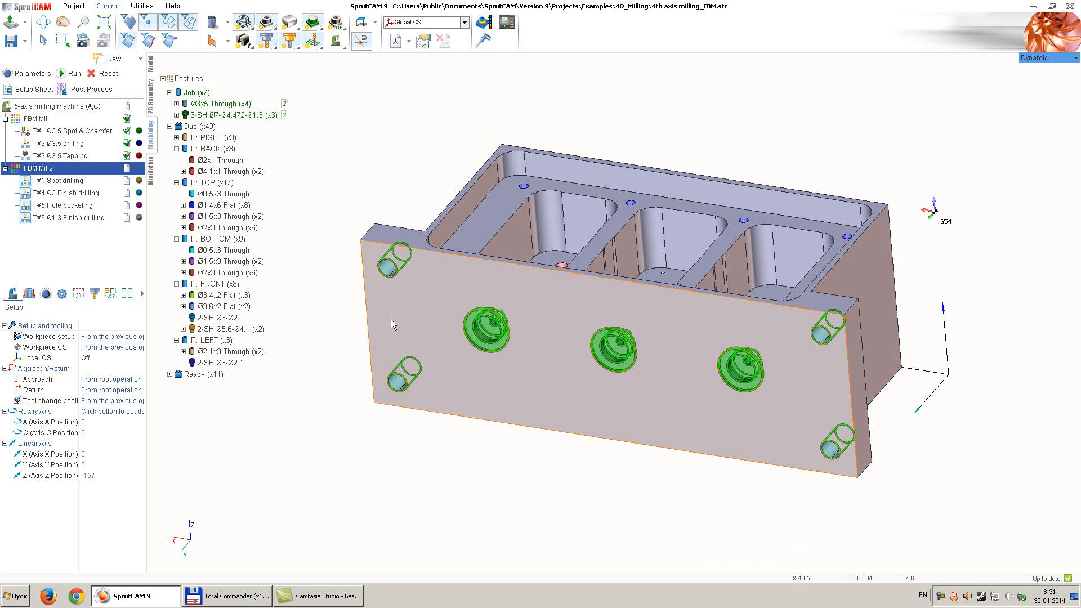
{"action": "scroll", "coordinate": [395, 296], "scroll_direction": "up", "scroll_amount": 3}
{"action": "scroll", "coordinate": [383, 242], "scroll_direction": "down", "scroll_amount": 3}
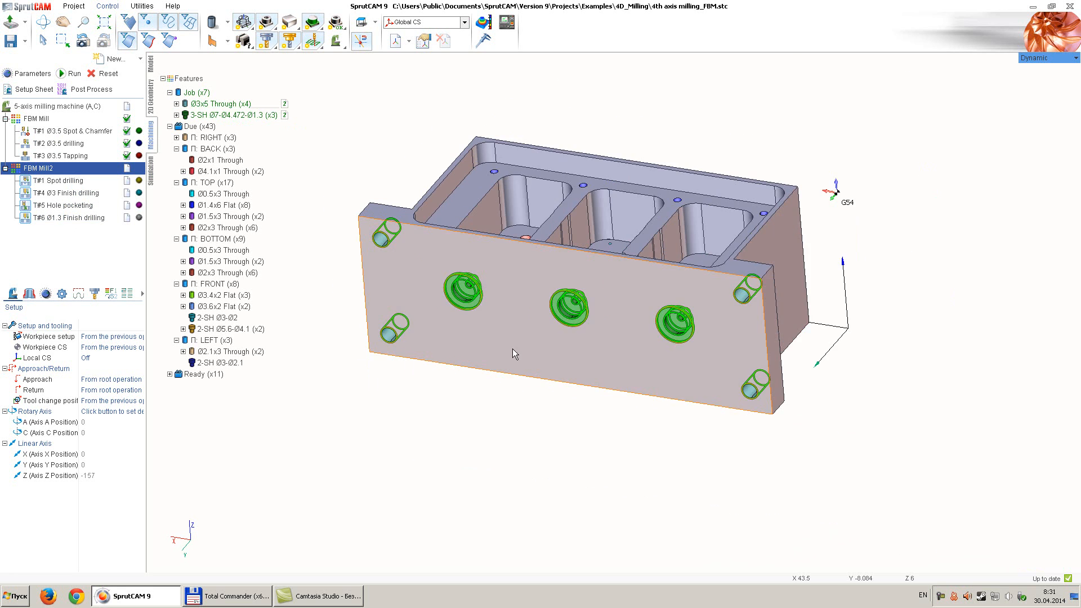
Step: Add Spot drilling with the 5mm Spot drill to the three stepped back holes
{"action": "scroll", "coordinate": [415, 270], "scroll_direction": "up", "scroll_amount": 3}
{"action": "left_click", "coordinate": [443, 283]}
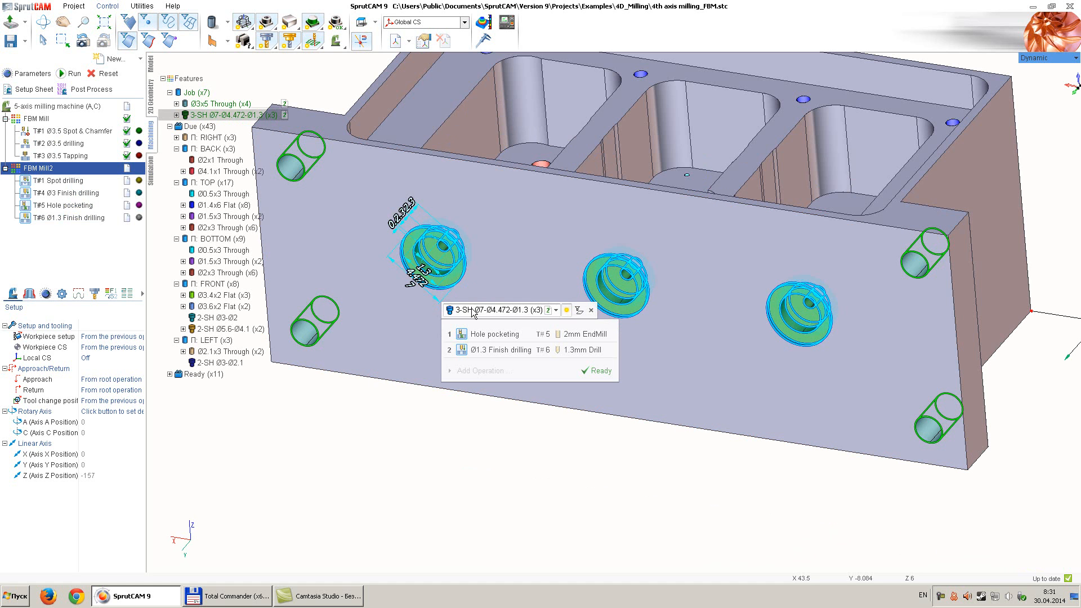
{"action": "left_click", "coordinate": [483, 371]}
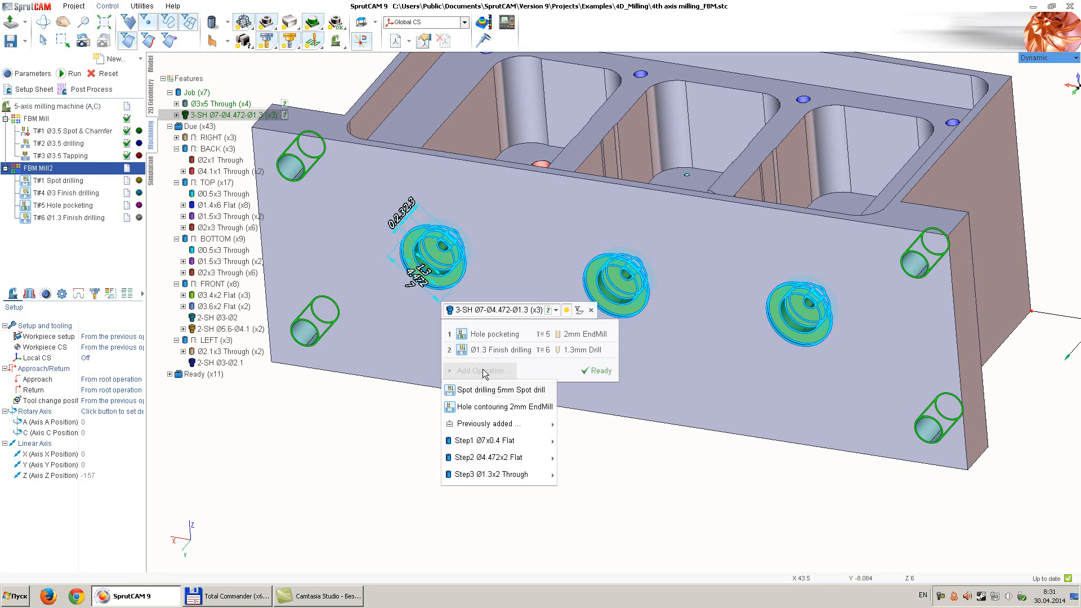
{"action": "left_click", "coordinate": [488, 390]}
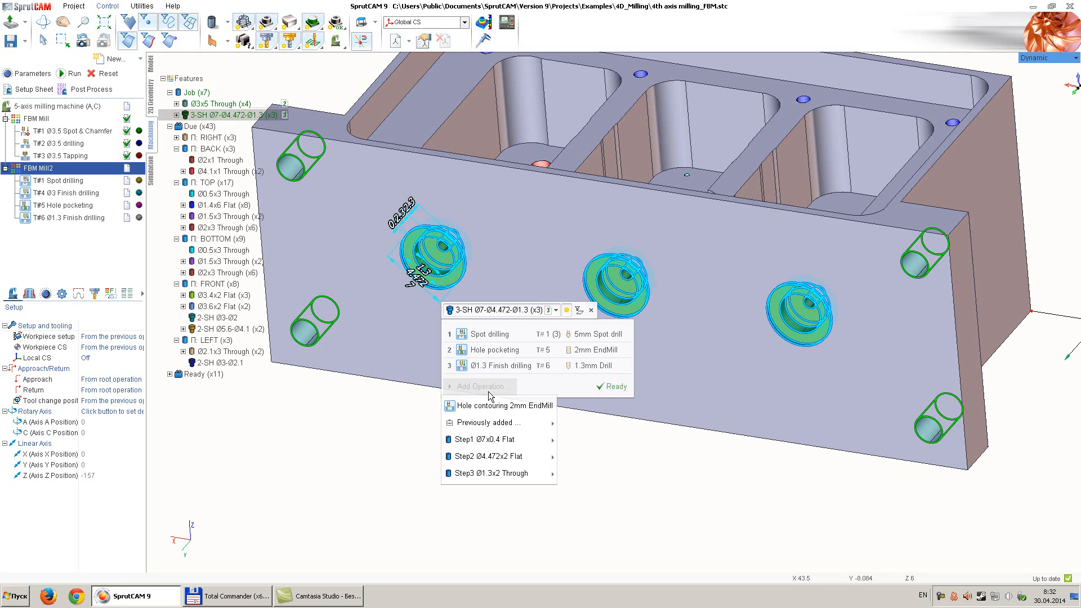
{"action": "left_click", "coordinate": [526, 443]}
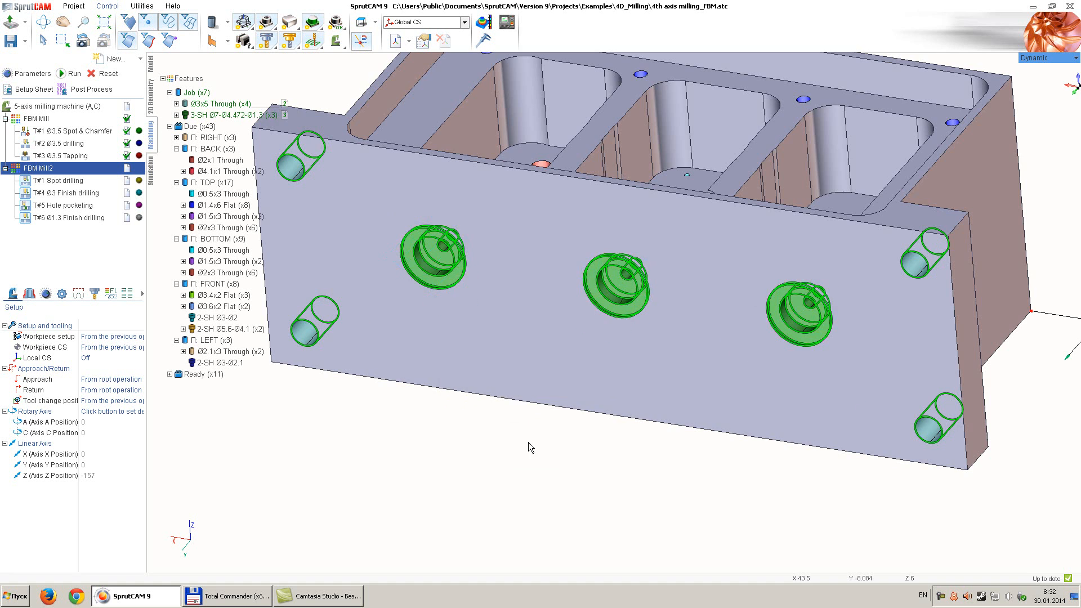
Step: Compare the operation lists and tool numbers of the stepped holes and the Ø3x5 Through corner holes
{"action": "scroll", "coordinate": [527, 442], "scroll_direction": "down", "scroll_amount": 3}
{"action": "scroll", "coordinate": [424, 369], "scroll_direction": "up", "scroll_amount": 3}
{"action": "left_click", "coordinate": [527, 355]}
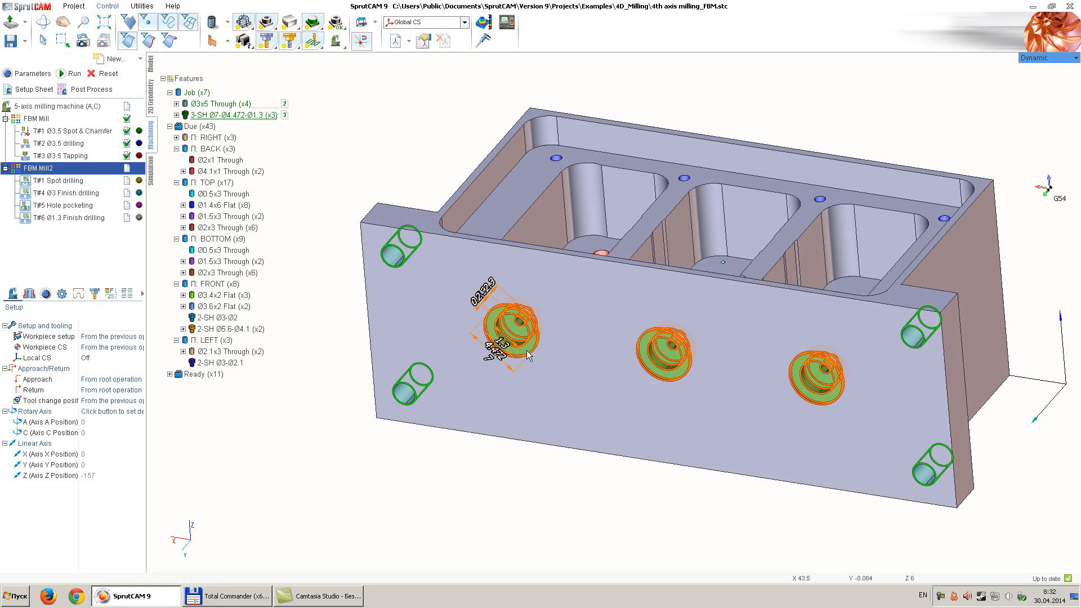
{"action": "mouse_move", "coordinate": [544, 383]}
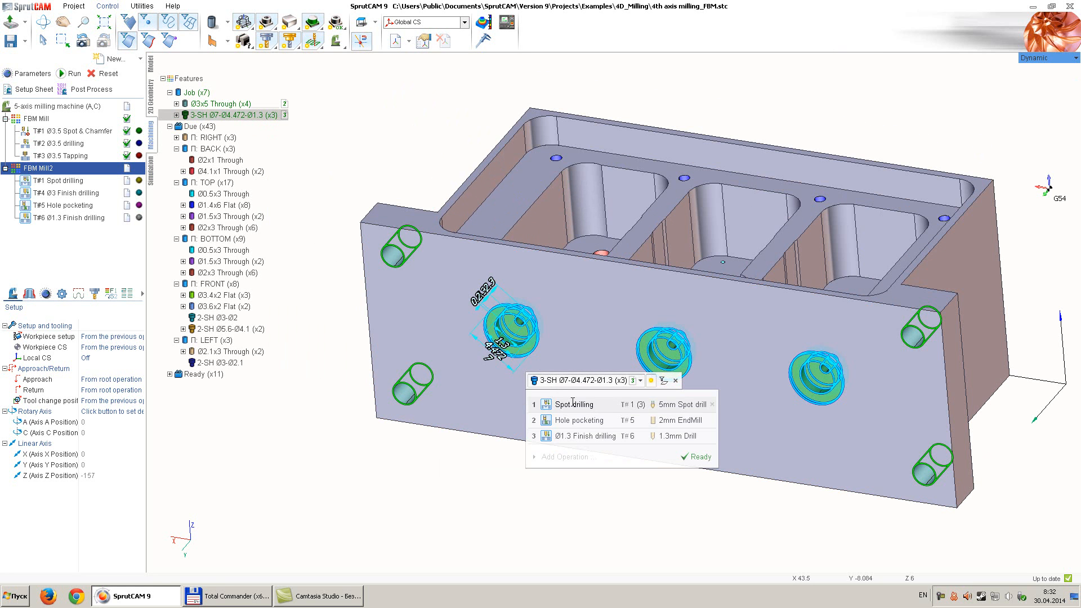
{"action": "left_click", "coordinate": [414, 382]}
{"action": "mouse_move", "coordinate": [435, 429]}
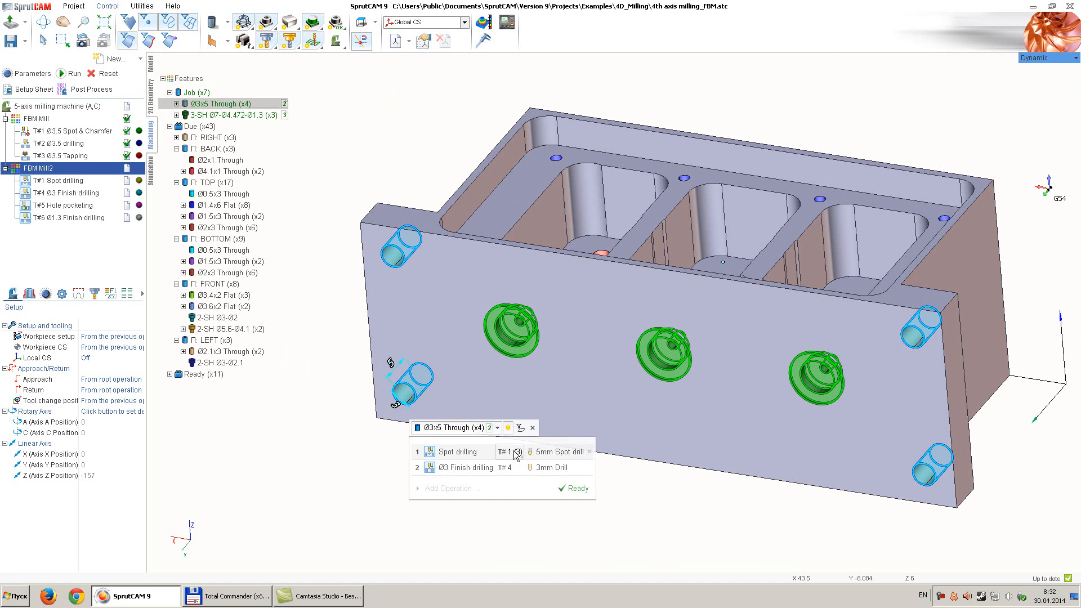
{"action": "left_click", "coordinate": [360, 459]}
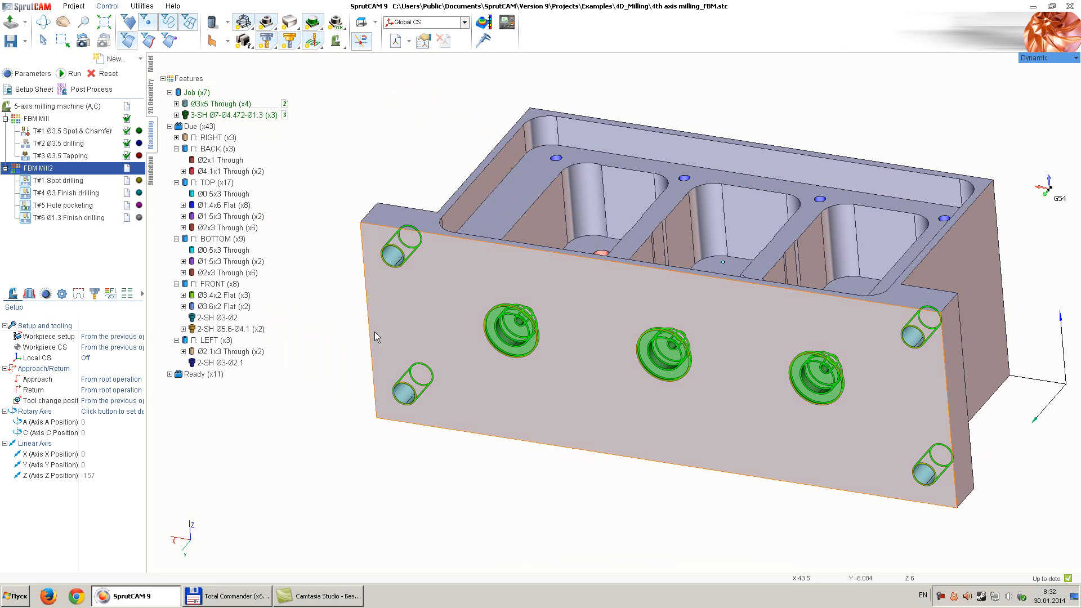
Step: Check which holes Spot drilling covers and calculate the toolpaths of the whole FBM Mill2 group
{"action": "left_click", "coordinate": [50, 182]}
{"action": "scroll", "coordinate": [429, 334], "scroll_direction": "down", "scroll_amount": 3}
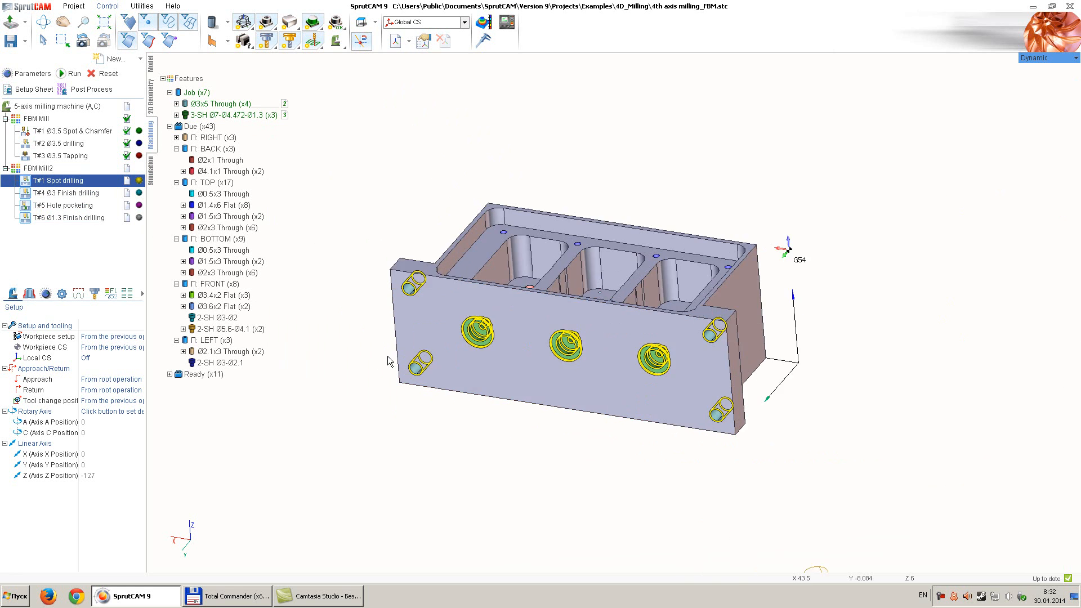
{"action": "scroll", "coordinate": [388, 358], "scroll_direction": "up", "scroll_amount": 1}
{"action": "scroll", "coordinate": [468, 250], "scroll_direction": "down", "scroll_amount": 4}
{"action": "scroll", "coordinate": [453, 305], "scroll_direction": "up", "scroll_amount": 3}
{"action": "left_click", "coordinate": [39, 168]}
{"action": "left_click", "coordinate": [70, 73]}
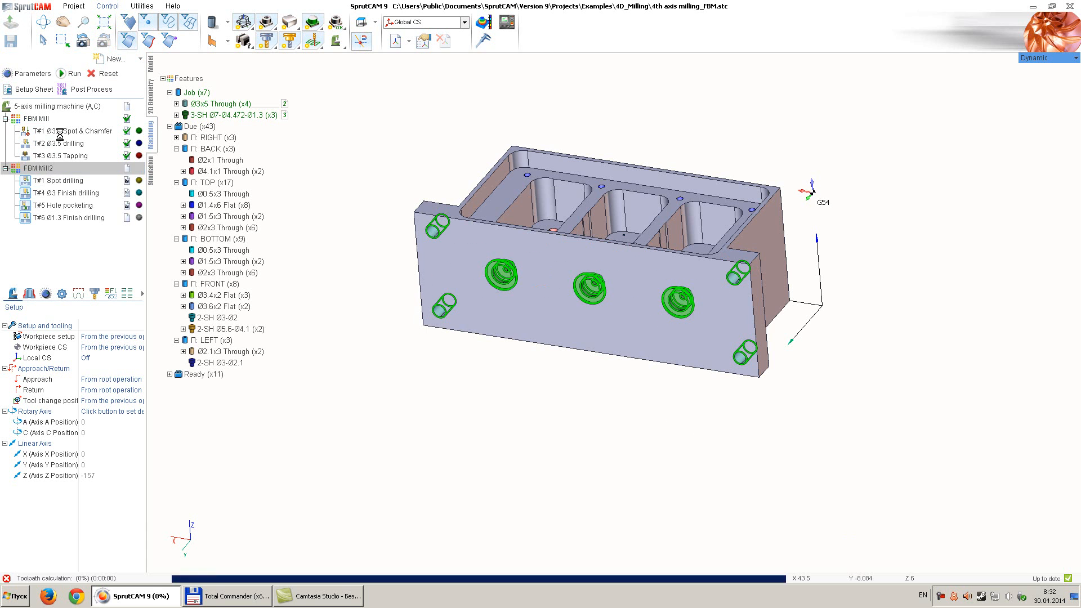
Step: Examine the calculated Spot drilling toolpath of FBM Mill2 across the corner holes and stepped holes on the back face
{"action": "left_click", "coordinate": [60, 182]}
{"action": "scroll", "coordinate": [469, 248], "scroll_direction": "up", "scroll_amount": 2}
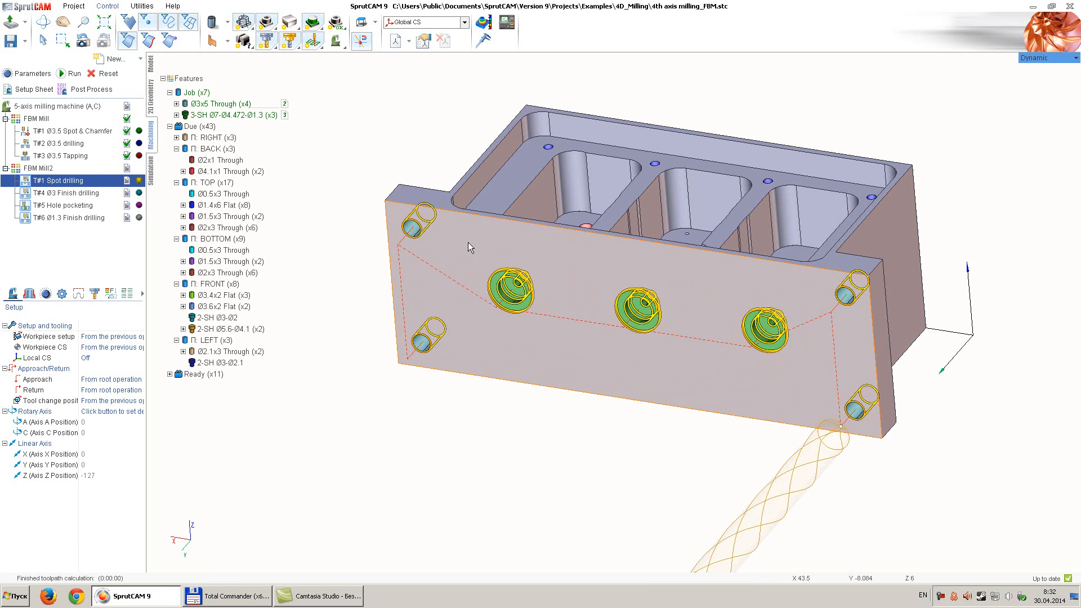
{"action": "middle_click_drag", "start_coordinate": [468, 243], "coordinate": [455, 269]}
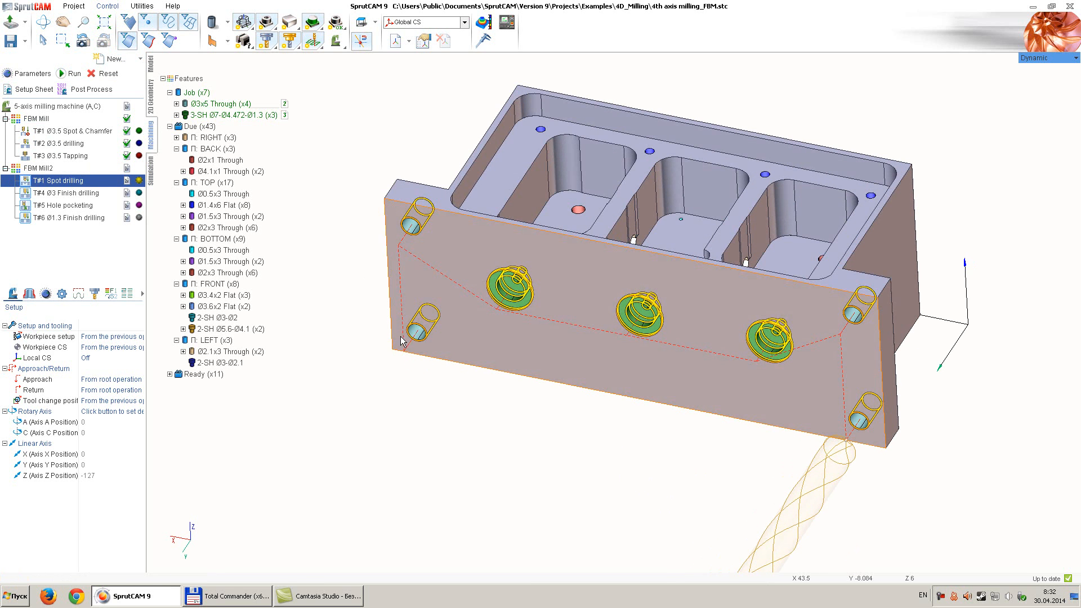
{"action": "scroll", "coordinate": [403, 336], "scroll_direction": "down", "scroll_amount": 1}
{"action": "middle_click_drag", "start_coordinate": [772, 418], "coordinate": [741, 397]}
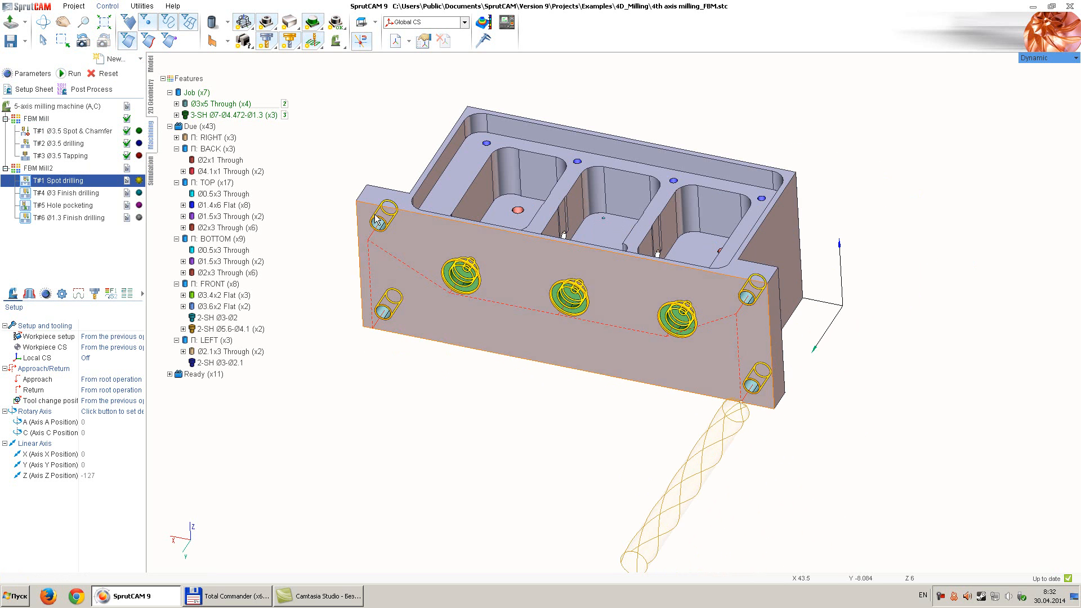
{"action": "scroll", "coordinate": [394, 331], "scroll_direction": "up", "scroll_amount": 1}
{"action": "scroll", "coordinate": [398, 359], "scroll_direction": "down", "scroll_amount": 1}
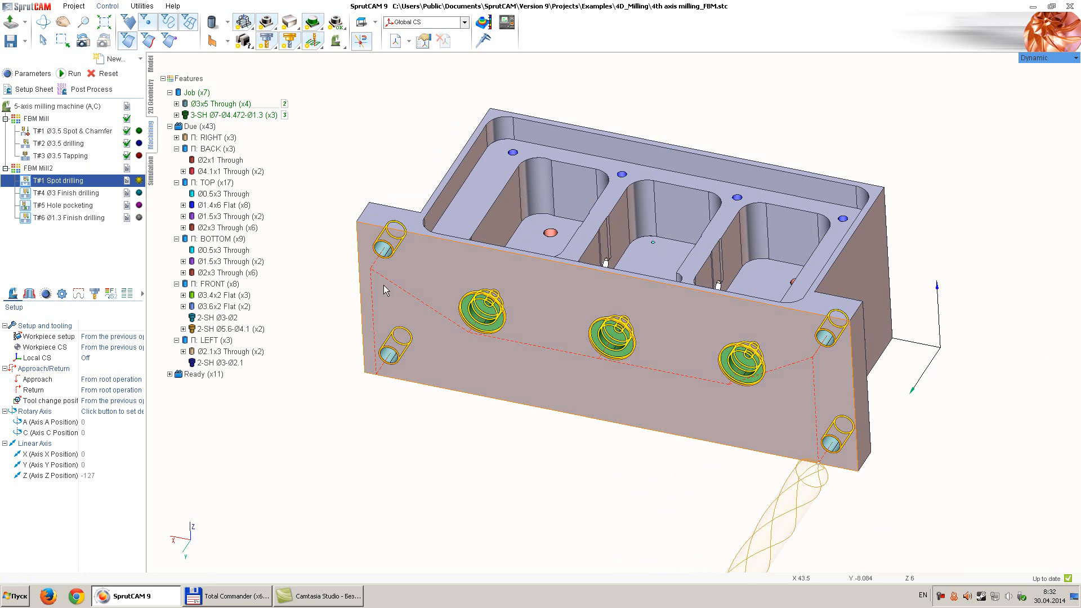
{"action": "scroll", "coordinate": [456, 311], "scroll_direction": "up", "scroll_amount": 1}
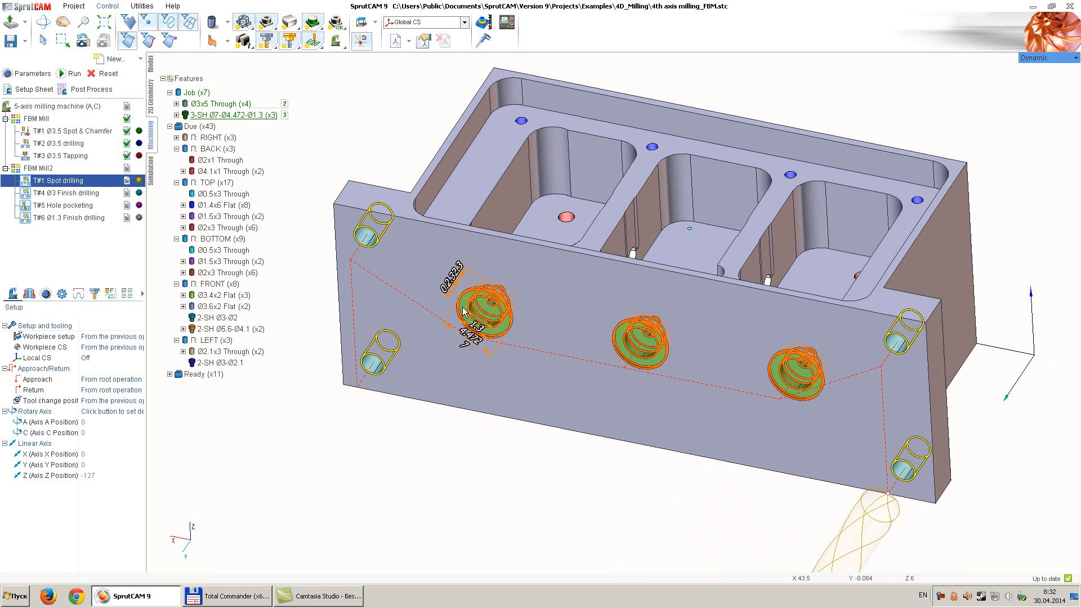
{"action": "scroll", "coordinate": [458, 376], "scroll_direction": "down", "scroll_amount": 1}
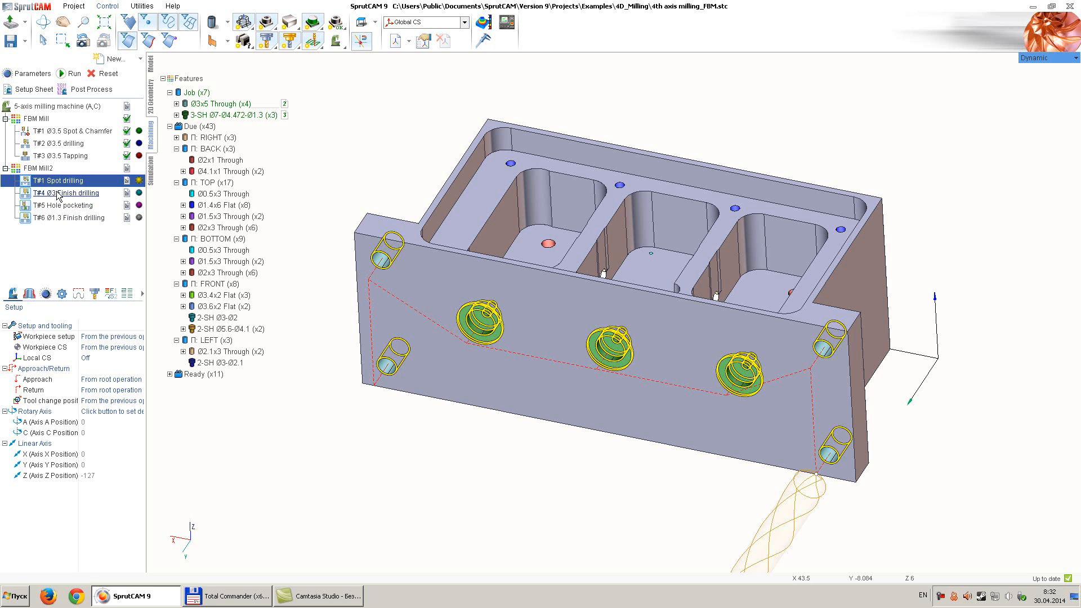
{"action": "mouse_move", "coordinate": [59, 196]}
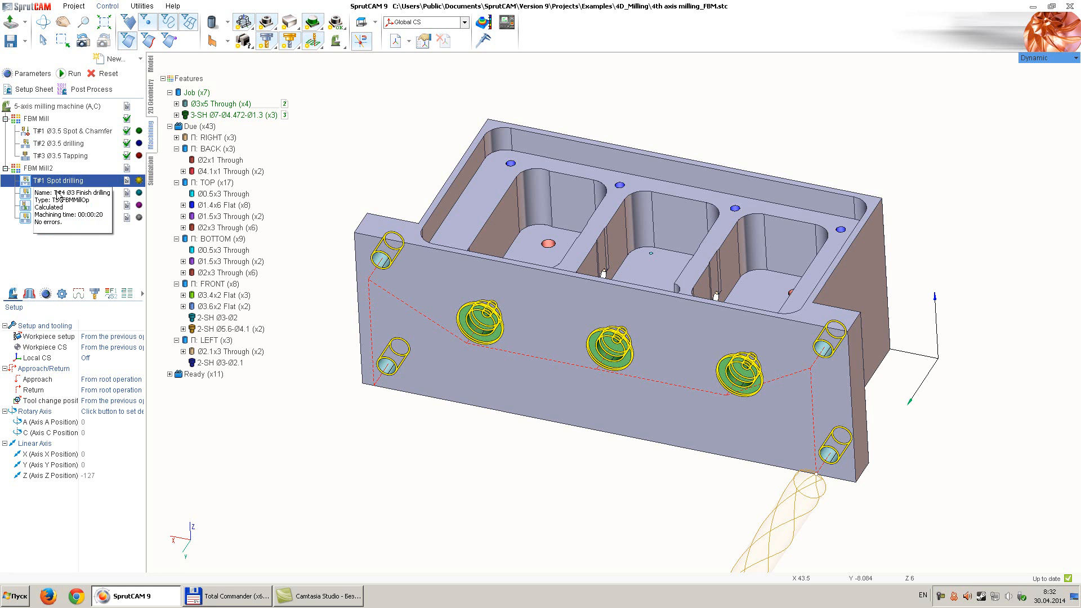
{"action": "middle_click_drag", "start_coordinate": [342, 200], "coordinate": [367, 185]}
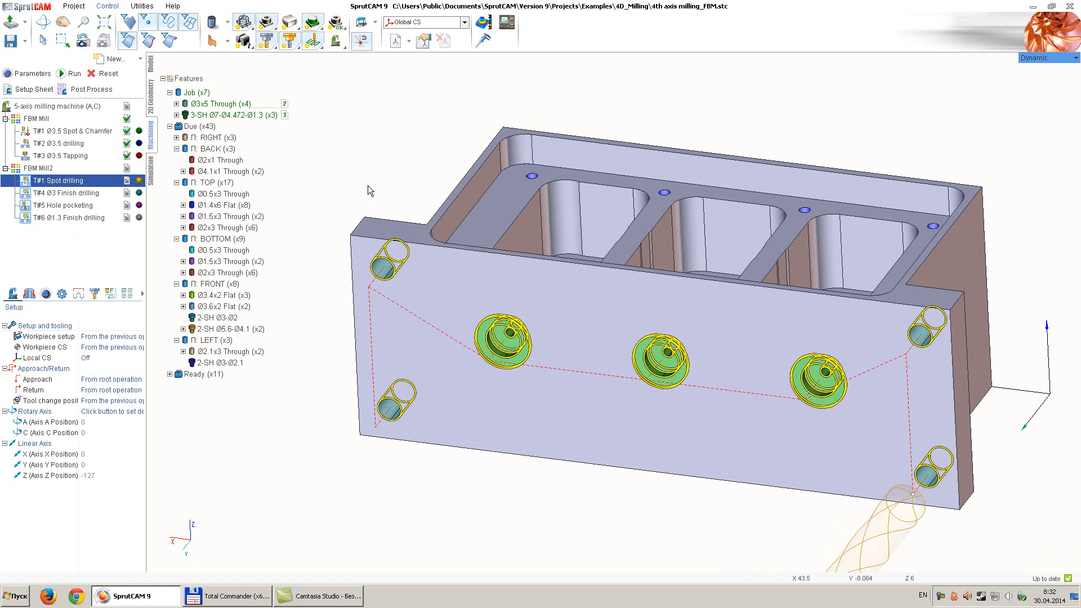
{"action": "mouse_move", "coordinate": [366, 223]}
{"action": "middle_mouse_down"}
{"action": "mouse_move", "coordinate": [345, 205]}
{"action": "mouse_move", "coordinate": [355, 225]}
{"action": "middle_mouse_up"}
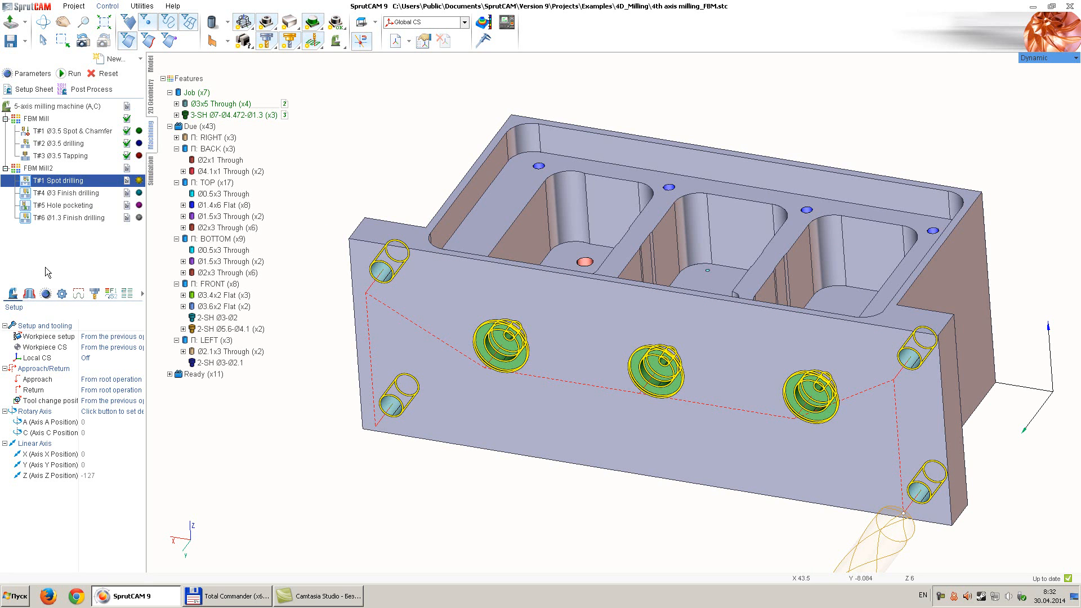
Step: Review the holes in the Spot drilling job assignment one by one and check the operation's cycle parameters
{"action": "left_click", "coordinate": [29, 294]}
{"action": "left_click", "coordinate": [48, 347]}
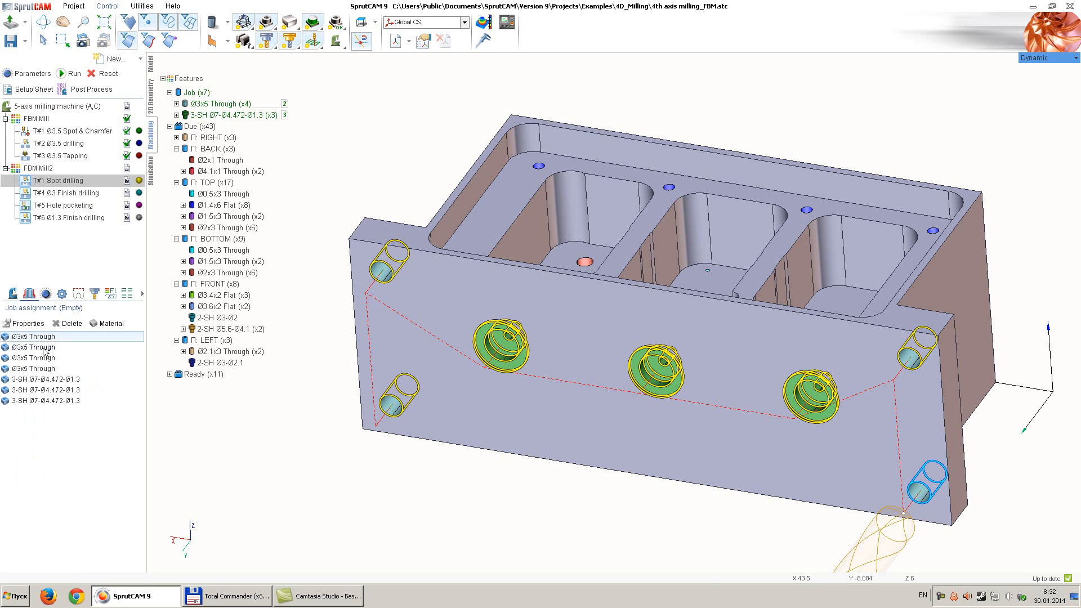
{"action": "scroll", "coordinate": [388, 363], "scroll_direction": "down", "scroll_amount": 3}
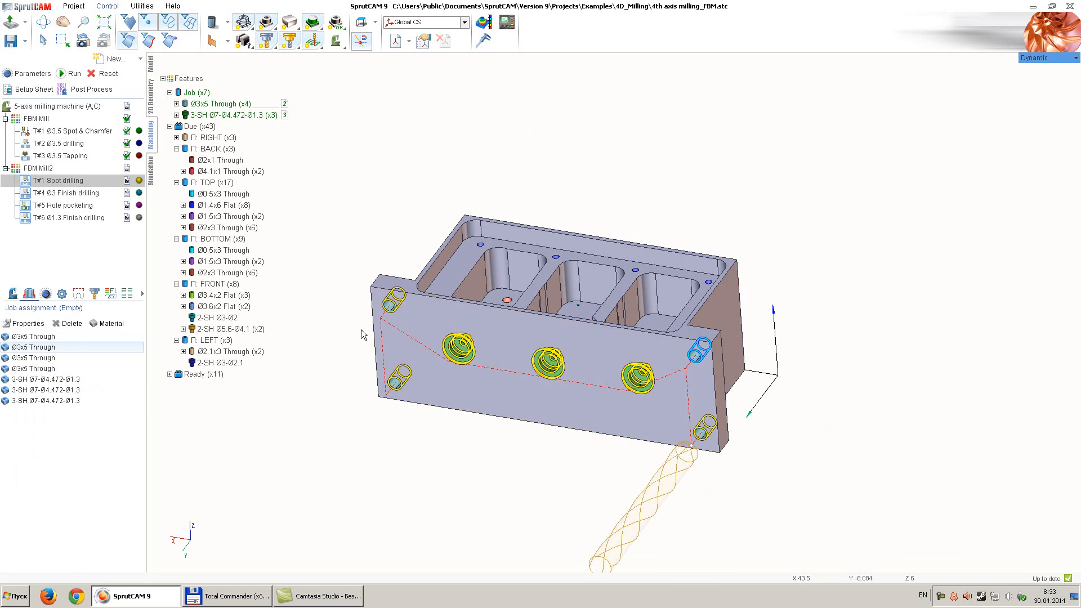
{"action": "middle_click_drag", "start_coordinate": [360, 333], "coordinate": [358, 341]}
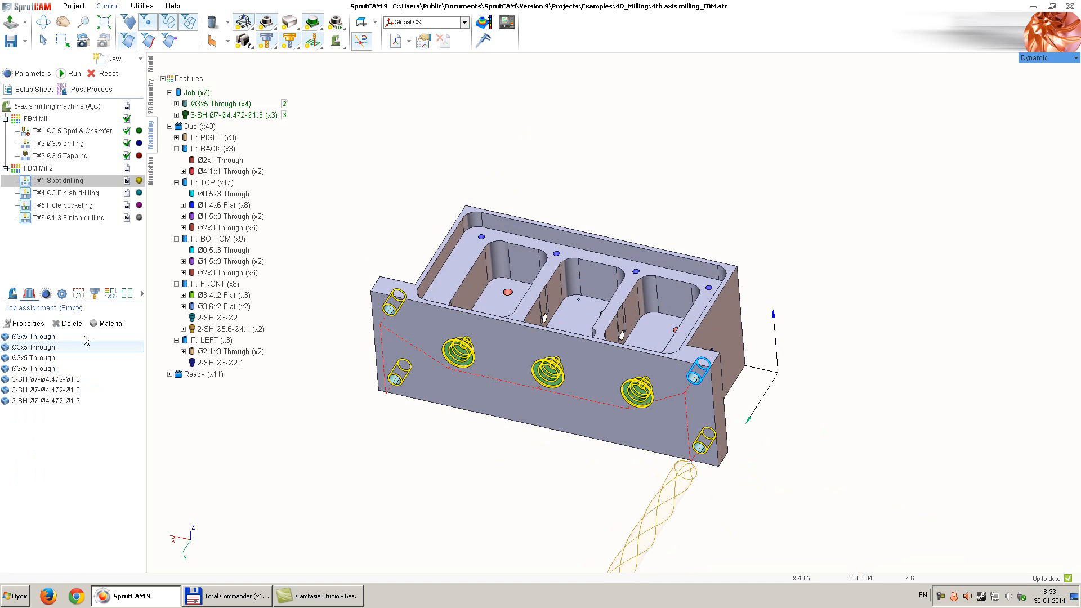
{"action": "left_click", "coordinate": [40, 359]}
{"action": "left_click", "coordinate": [39, 369]}
{"action": "left_click", "coordinate": [39, 379]}
{"action": "left_click", "coordinate": [28, 324]}
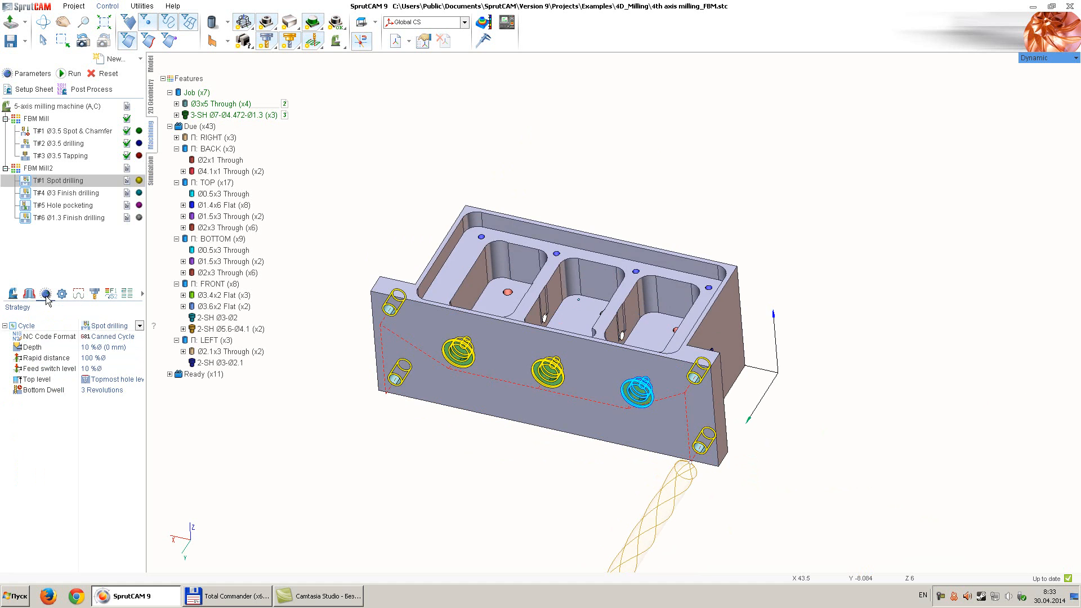
{"action": "scroll", "coordinate": [397, 459], "scroll_direction": "down", "scroll_amount": 2}
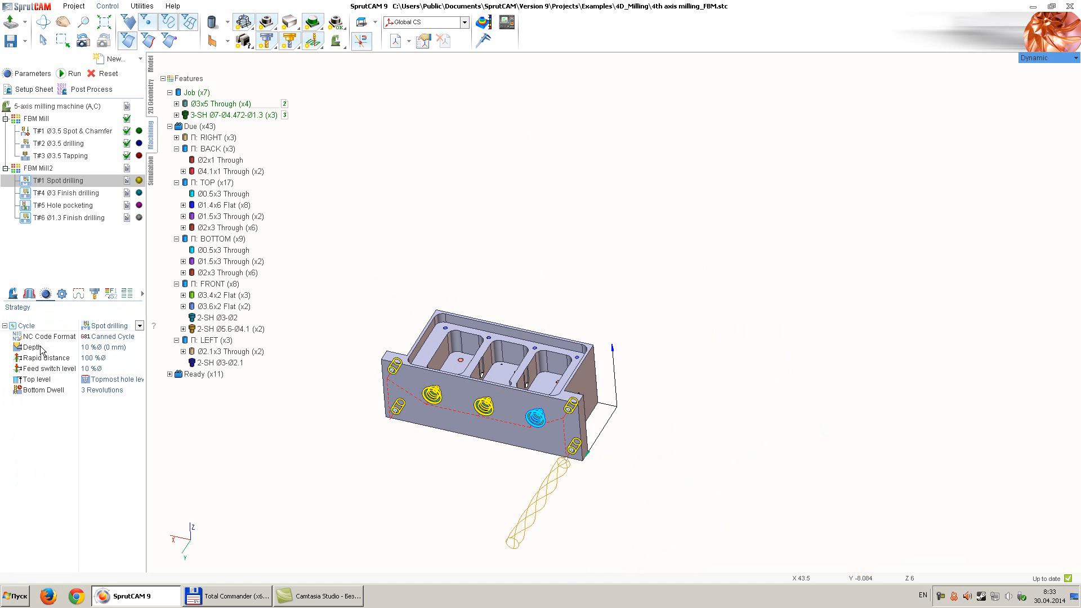
{"action": "scroll", "coordinate": [401, 384], "scroll_direction": "up", "scroll_amount": 3}
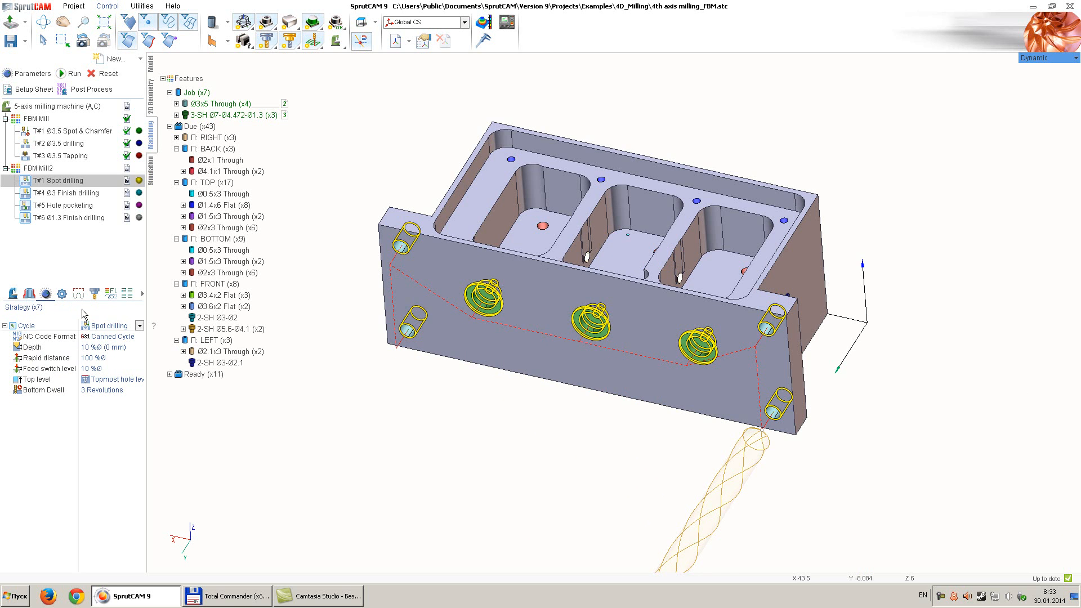
{"action": "scroll", "coordinate": [353, 397], "scroll_direction": "down", "scroll_amount": 3}
{"action": "scroll", "coordinate": [365, 377], "scroll_direction": "up", "scroll_amount": 5}
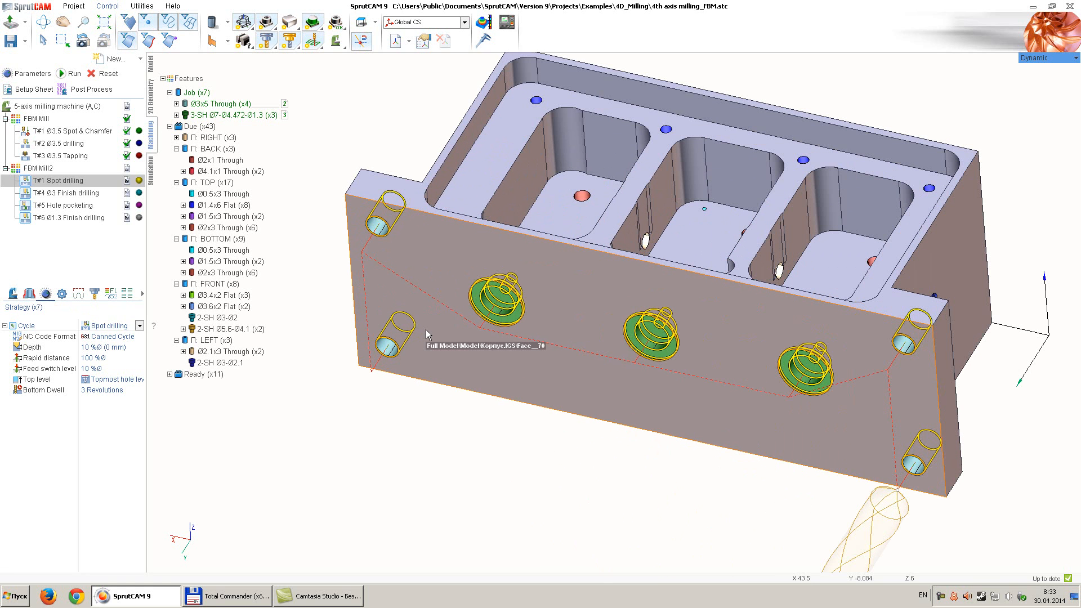
{"action": "middle_click_drag", "start_coordinate": [374, 403], "coordinate": [376, 384]}
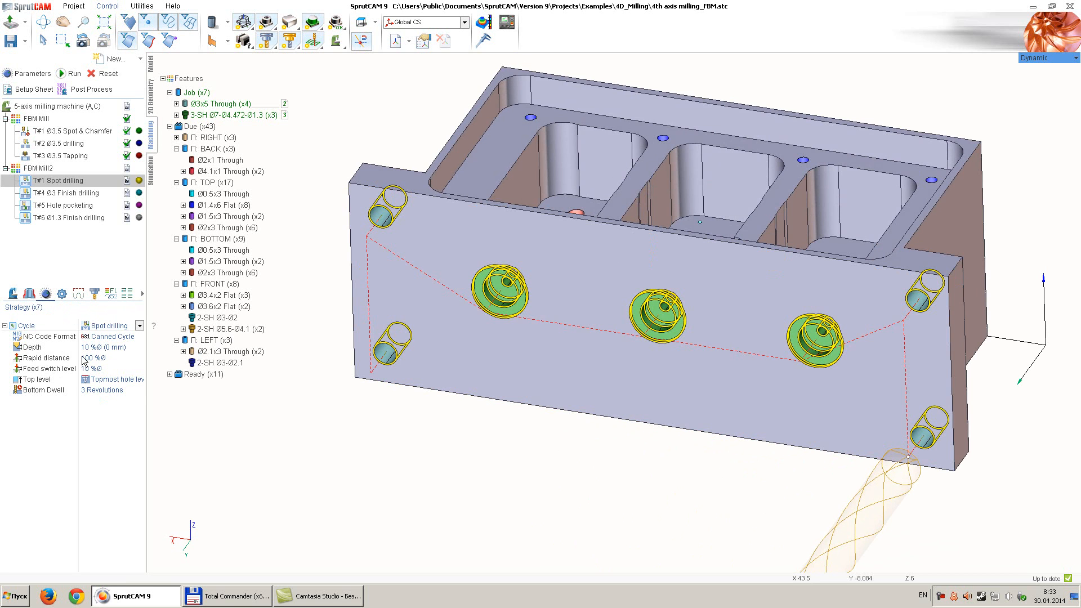
Step: Set the spot drilling depth to 50 %Ø for the third Ø3x5 Through hole in the assignment and recalculate the operation
{"action": "left_click", "coordinate": [29, 294]}
{"action": "left_click", "coordinate": [34, 358]}
{"action": "scroll", "coordinate": [349, 243], "scroll_direction": "down", "scroll_amount": 3}
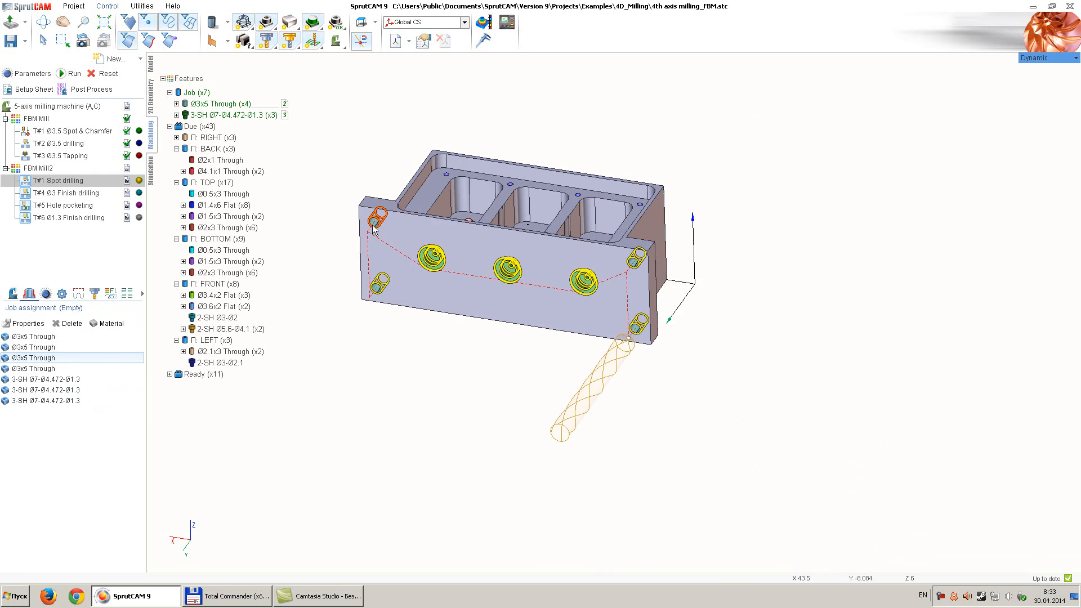
{"action": "scroll", "coordinate": [361, 217], "scroll_direction": "up", "scroll_amount": 4}
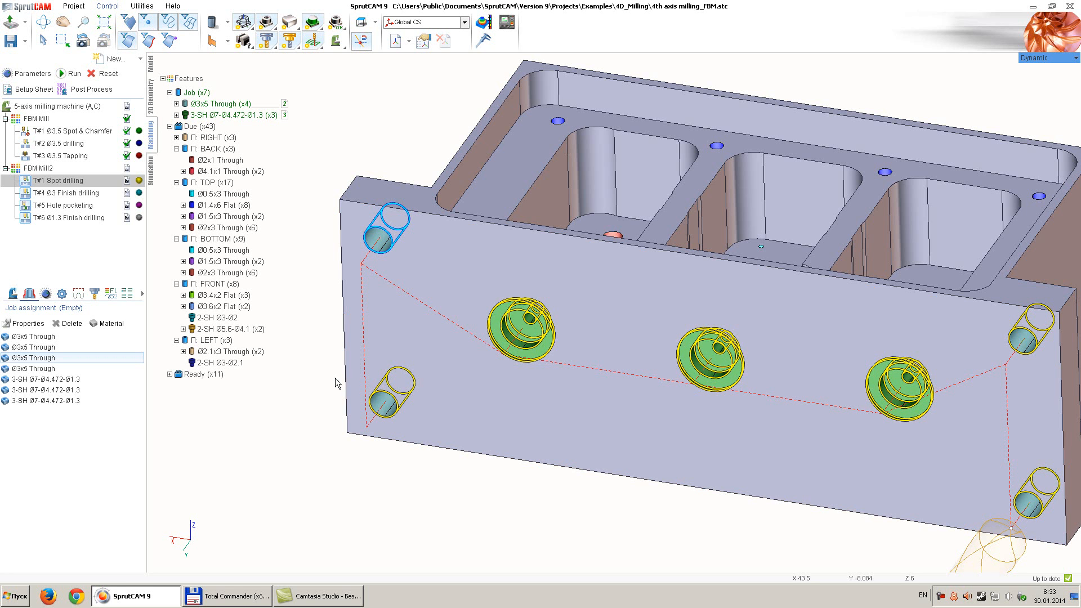
{"action": "scroll", "coordinate": [337, 349], "scroll_direction": "down", "scroll_amount": 2}
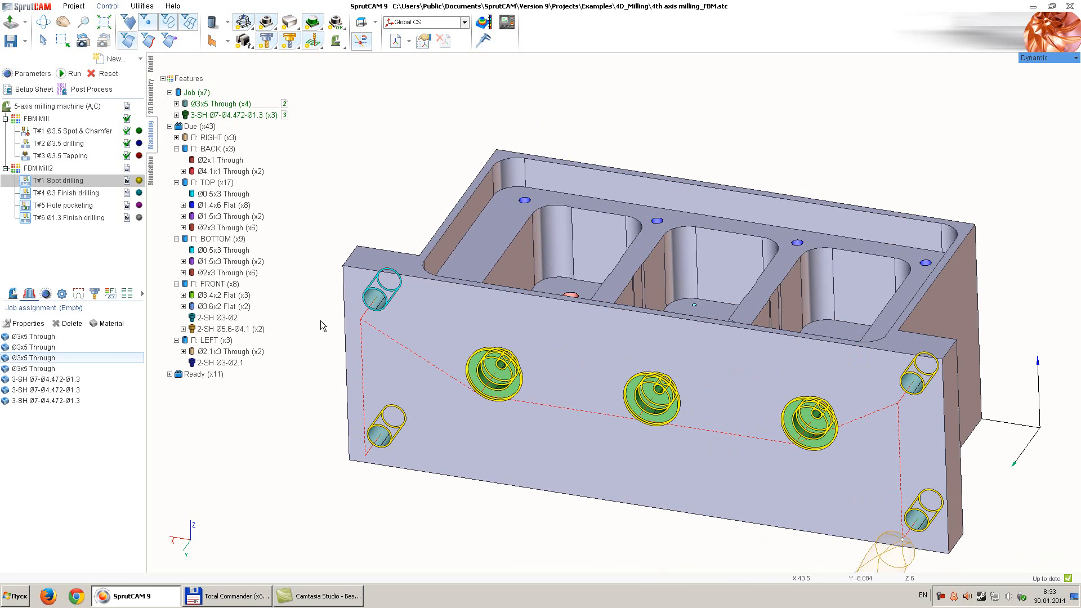
{"action": "left_click", "coordinate": [45, 293]}
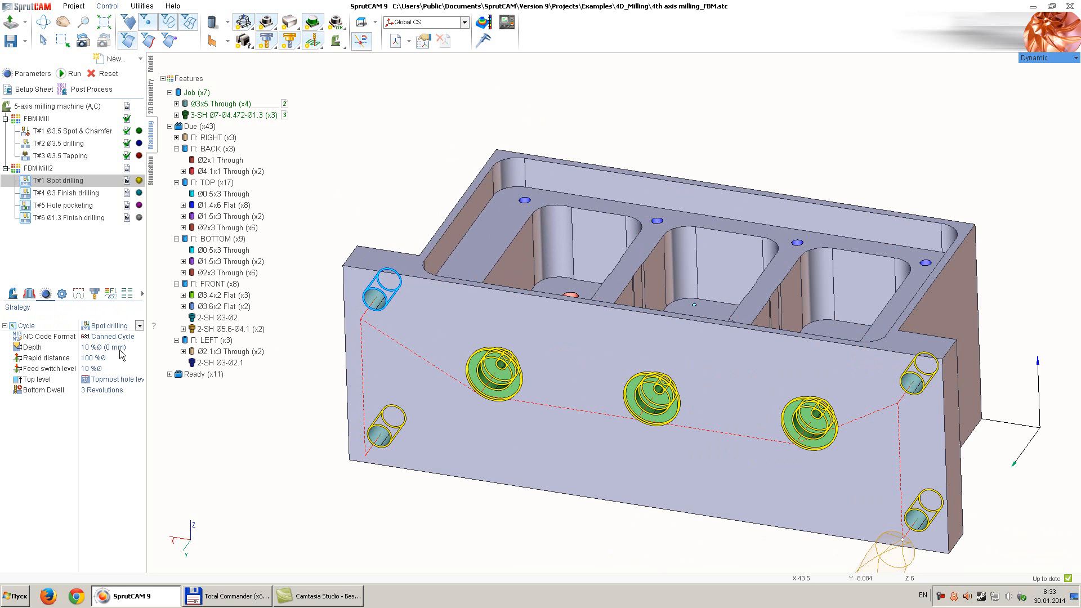
{"action": "left_click", "coordinate": [95, 348]}
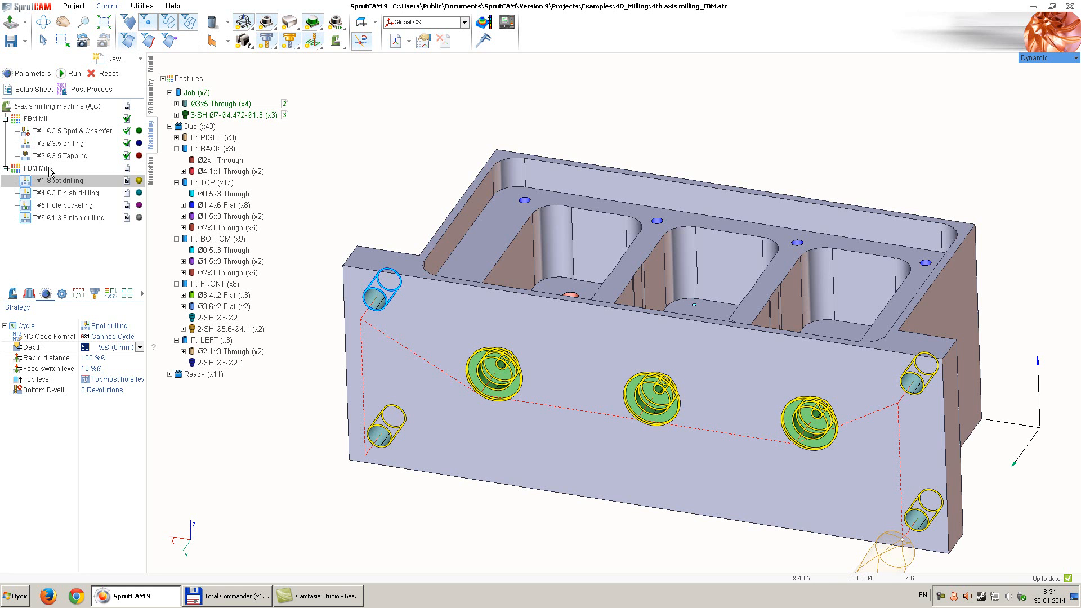
{"action": "left_click", "coordinate": [105, 74]}
{"action": "left_click", "coordinate": [71, 73]}
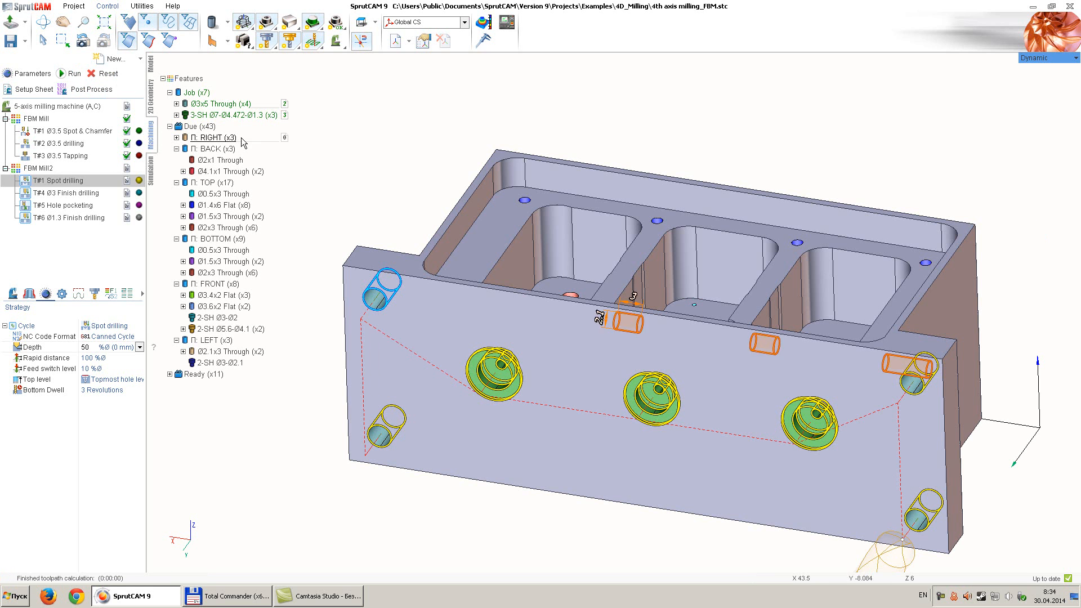
Step: Inspect the Spot drilling depth at the upper corner hole against the other Ø3x5 Through holes
{"action": "scroll", "coordinate": [355, 281], "scroll_direction": "up", "scroll_amount": 3}
{"action": "scroll", "coordinate": [353, 282], "scroll_direction": "up", "scroll_amount": 6}
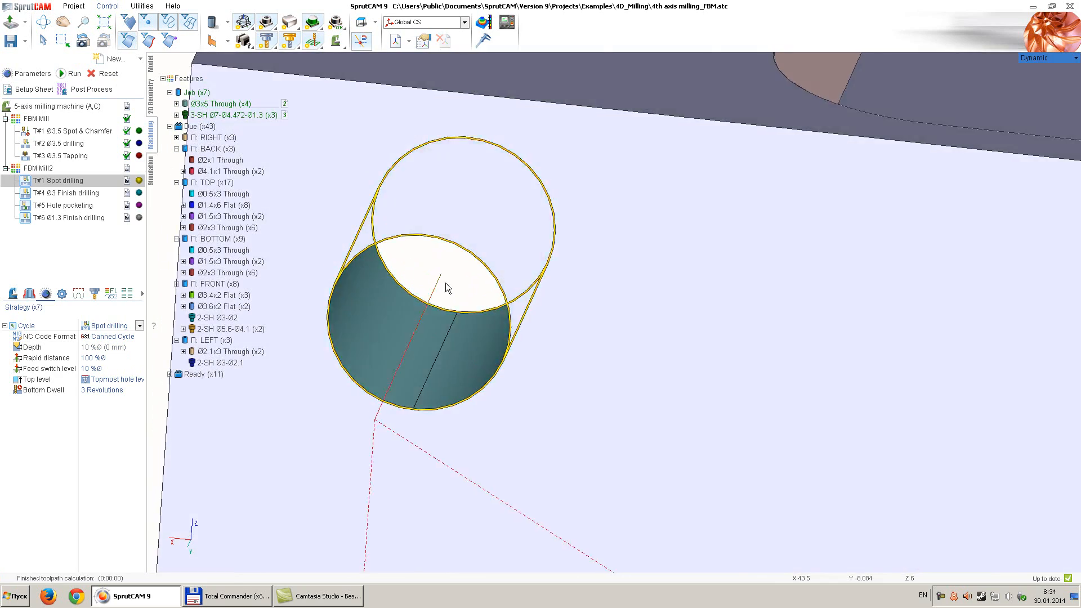
{"action": "scroll", "coordinate": [445, 283], "scroll_direction": "down", "scroll_amount": 3}
{"action": "middle_click_drag", "start_coordinate": [446, 285], "coordinate": [430, 323]}
{"action": "scroll", "coordinate": [454, 298], "scroll_direction": "down", "scroll_amount": 5}
{"action": "scroll", "coordinate": [430, 323], "scroll_direction": "up", "scroll_amount": 3}
{"action": "scroll", "coordinate": [428, 310], "scroll_direction": "down", "scroll_amount": 4}
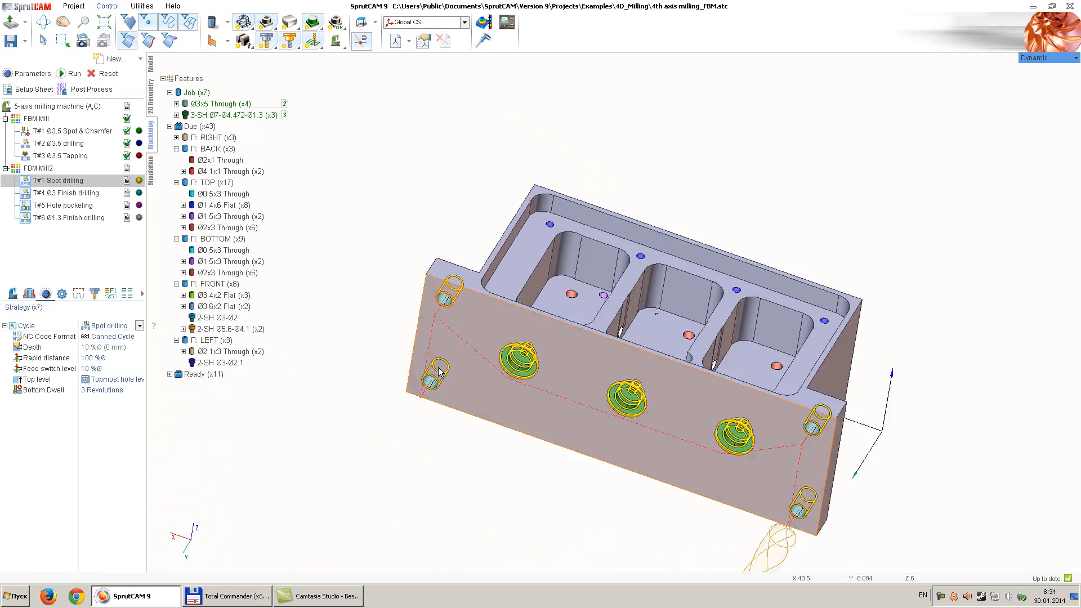
{"action": "scroll", "coordinate": [389, 315], "scroll_direction": "up", "scroll_amount": 7}
{"action": "scroll", "coordinate": [420, 387], "scroll_direction": "down", "scroll_amount": 4}
{"action": "scroll", "coordinate": [551, 362], "scroll_direction": "up", "scroll_amount": 4}
{"action": "scroll", "coordinate": [551, 362], "scroll_direction": "down", "scroll_amount": 5}
Step: Turn off Minimize tool changes in the strategy of the FBM Mill2 group
{"action": "left_click", "coordinate": [47, 170]}
{"action": "middle_click_drag", "start_coordinate": [374, 210], "coordinate": [386, 198]}
{"action": "scroll", "coordinate": [365, 304], "scroll_direction": "down", "scroll_amount": 2}
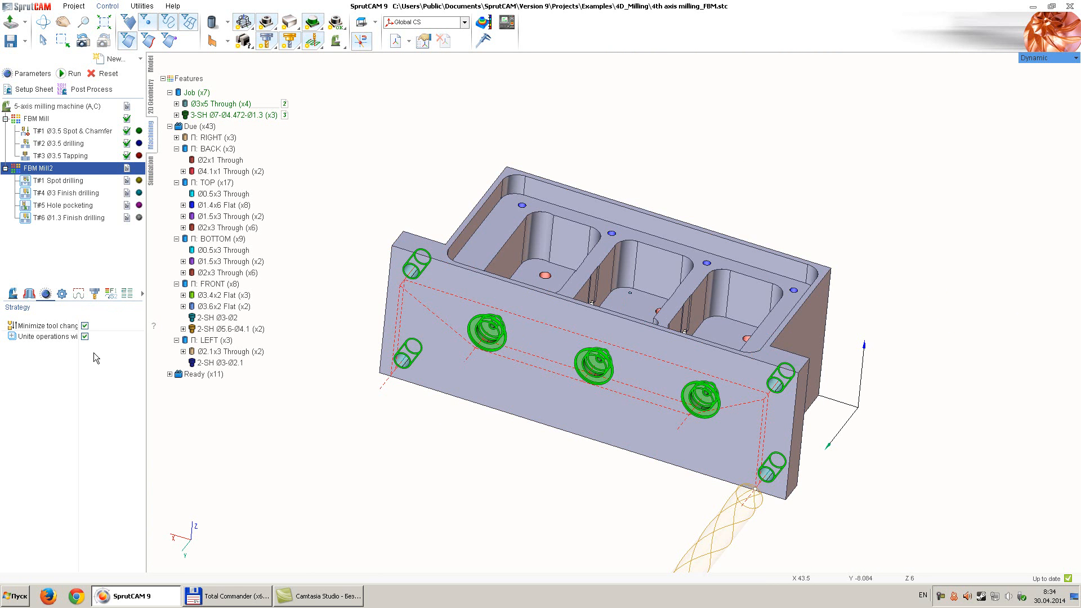
{"action": "left_click_drag", "start_coordinate": [158, 137], "coordinate": [173, 137]}
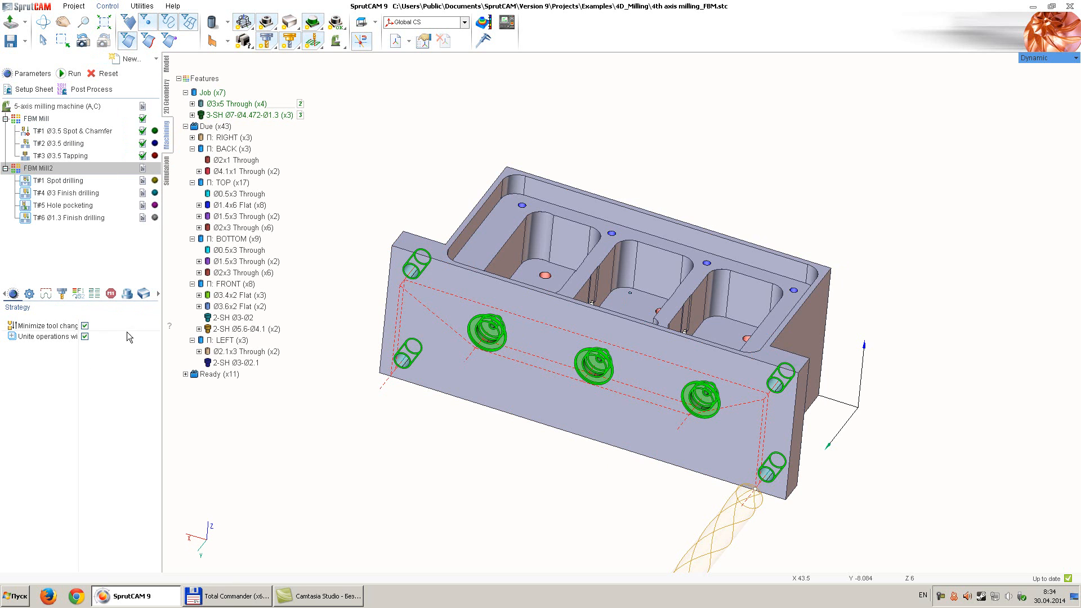
{"action": "left_click_drag", "start_coordinate": [79, 361], "coordinate": [106, 360]}
{"action": "left_click", "coordinate": [111, 336]}
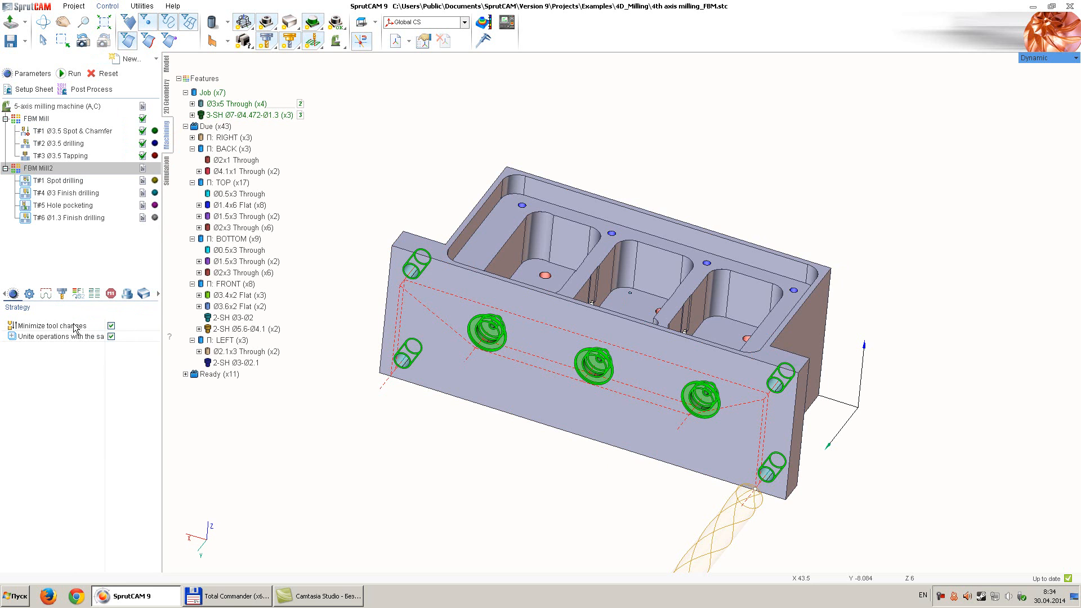
{"action": "left_click", "coordinate": [111, 325]}
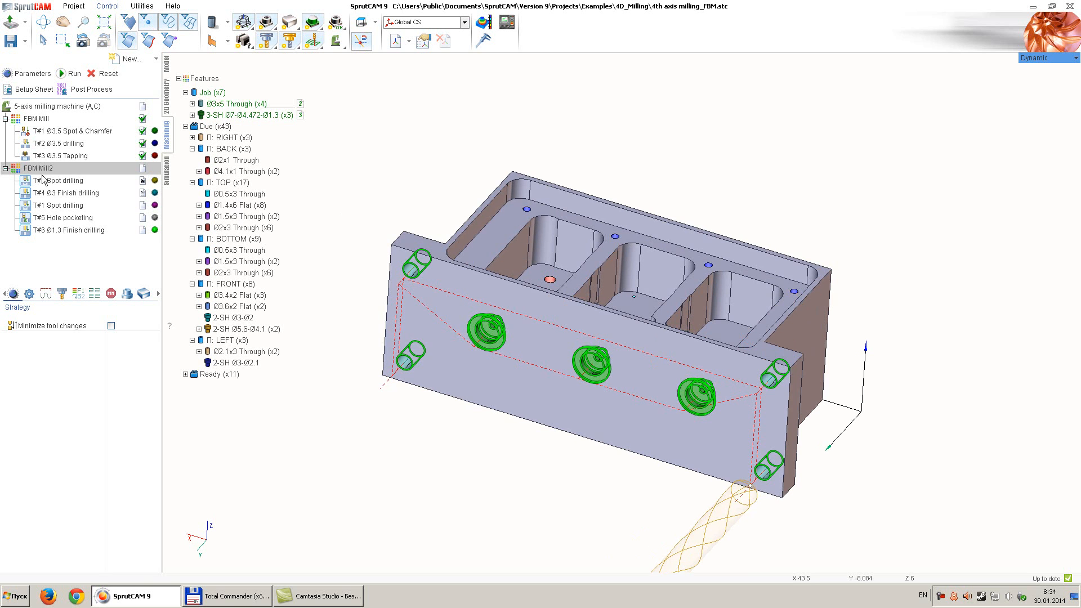
Step: Check which holes are covered by the two Spot drilling operations and the Ø3 Finish drilling in FBM Mill2
{"action": "middle_click_drag", "start_coordinate": [392, 230], "coordinate": [346, 231]}
{"action": "left_click", "coordinate": [67, 180]}
{"action": "left_click", "coordinate": [68, 180]}
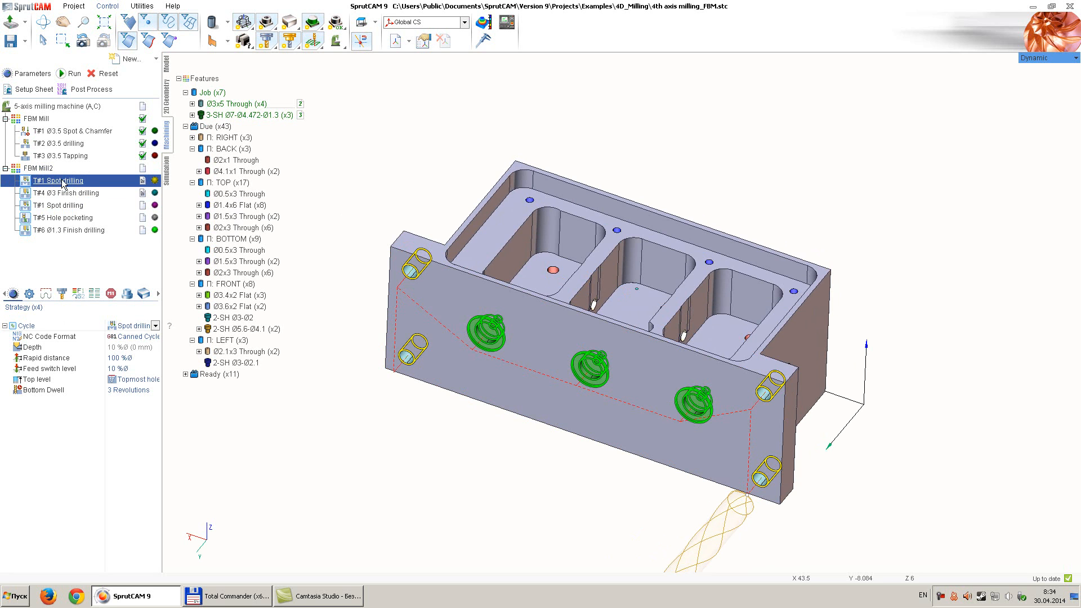
{"action": "left_click", "coordinate": [79, 193]}
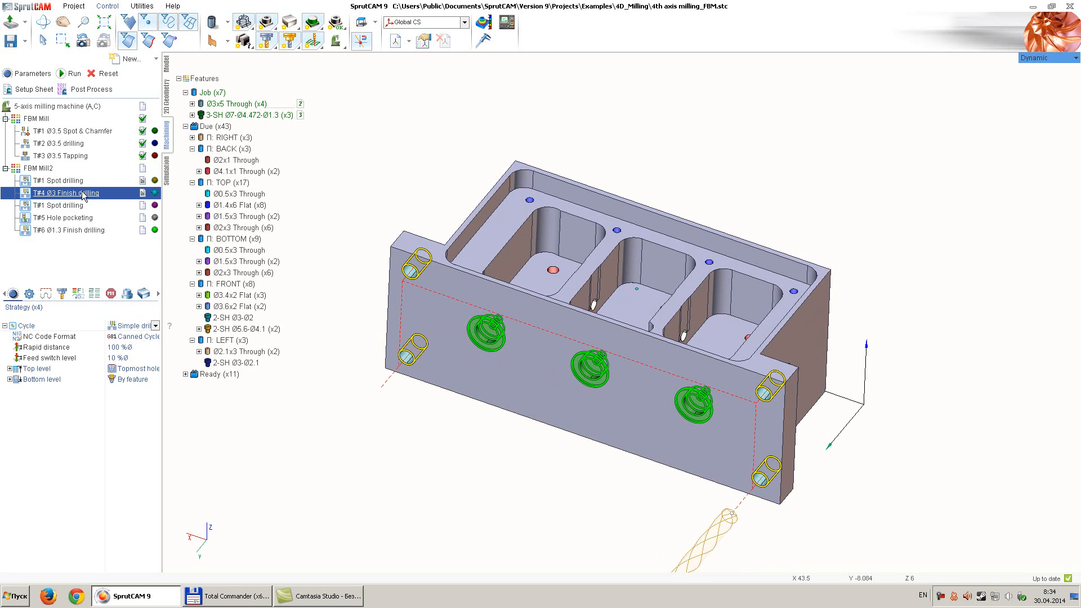
{"action": "left_click", "coordinate": [73, 206]}
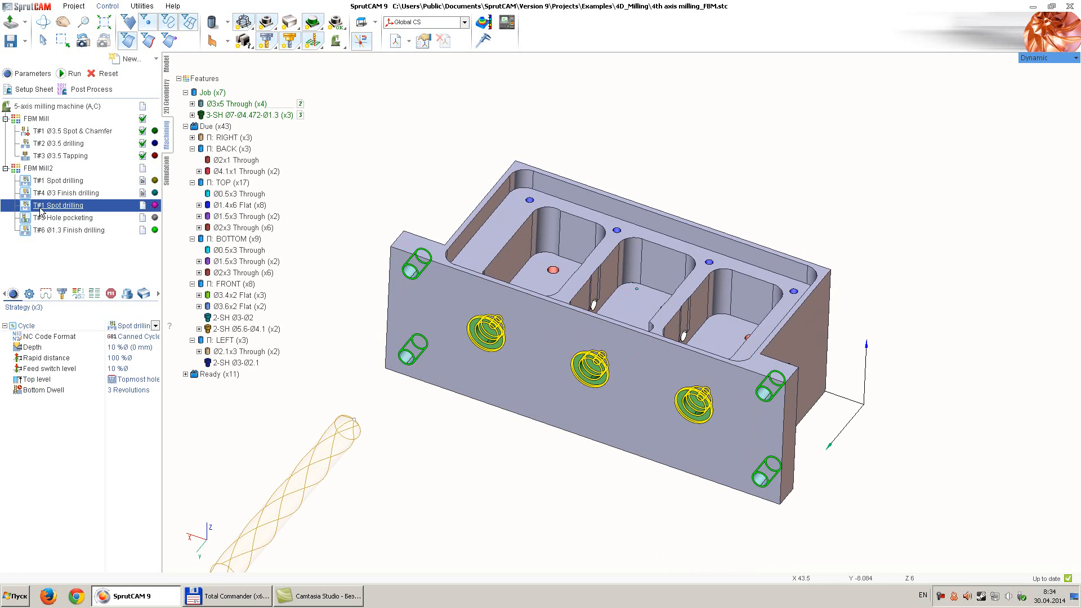
{"action": "scroll", "coordinate": [525, 342], "scroll_direction": "up", "scroll_amount": 3}
{"action": "scroll", "coordinate": [438, 322], "scroll_direction": "down", "scroll_amount": 3}
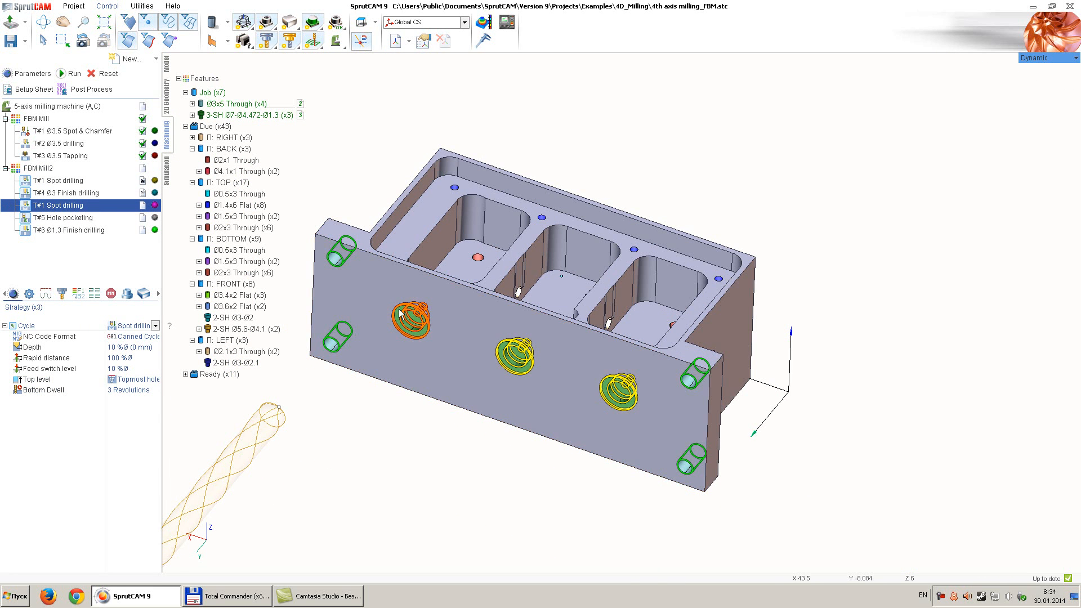
{"action": "scroll", "coordinate": [369, 314], "scroll_direction": "up", "scroll_amount": 2}
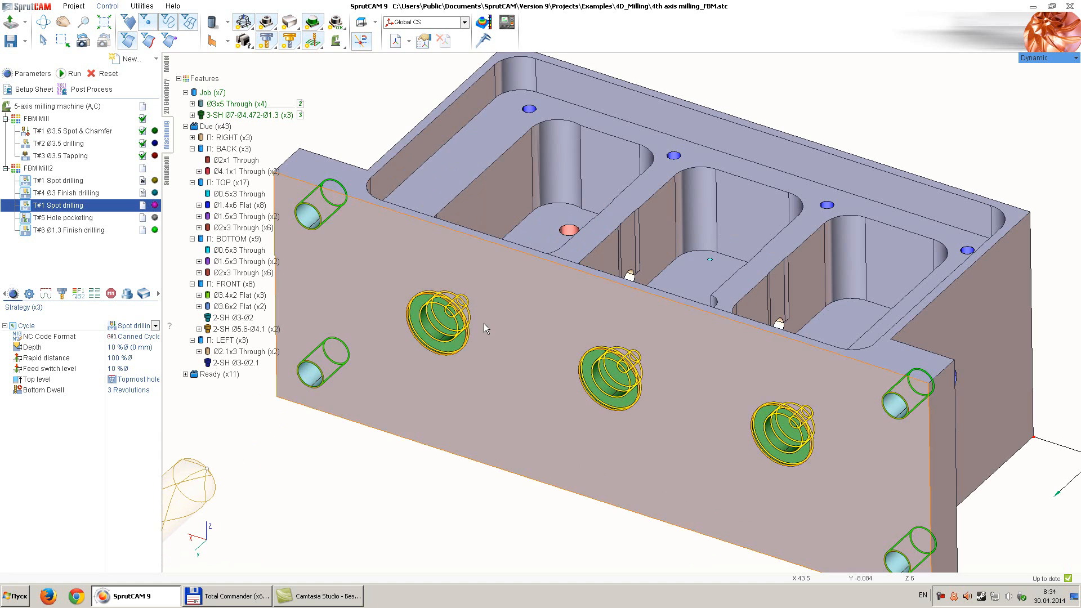
{"action": "scroll", "coordinate": [484, 323], "scroll_direction": "down", "scroll_amount": 2}
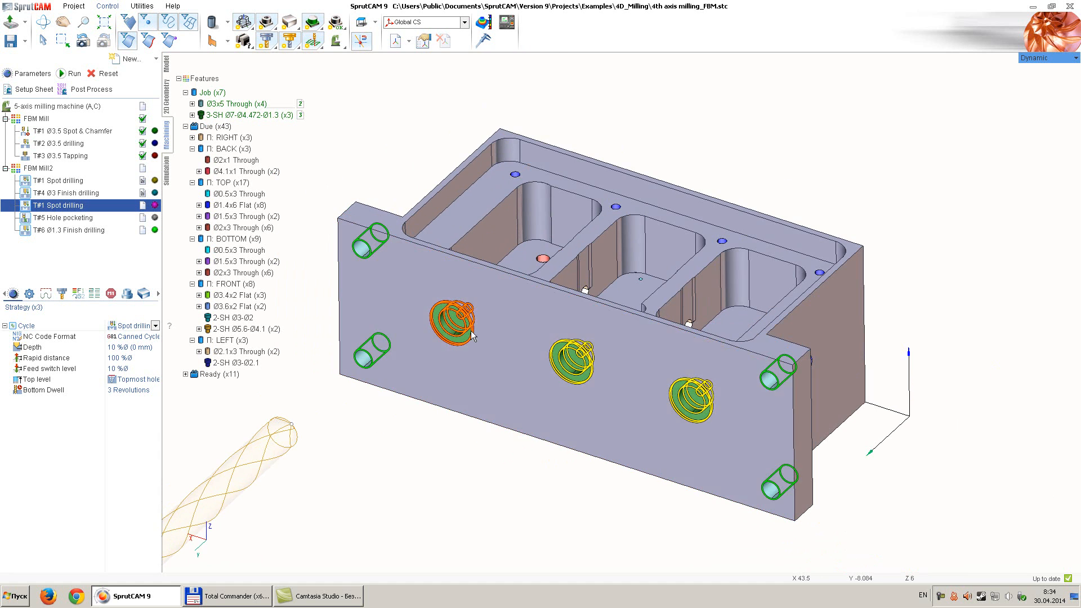
Step: Compare which holes are assigned to the Hole pocketing, Ø1.3 Finish drilling, Ø3 Finish drilling and both Spot drilling operations in FBM Mill2
{"action": "left_click", "coordinate": [73, 220]}
{"action": "left_click", "coordinate": [77, 230]}
{"action": "left_click", "coordinate": [76, 218]}
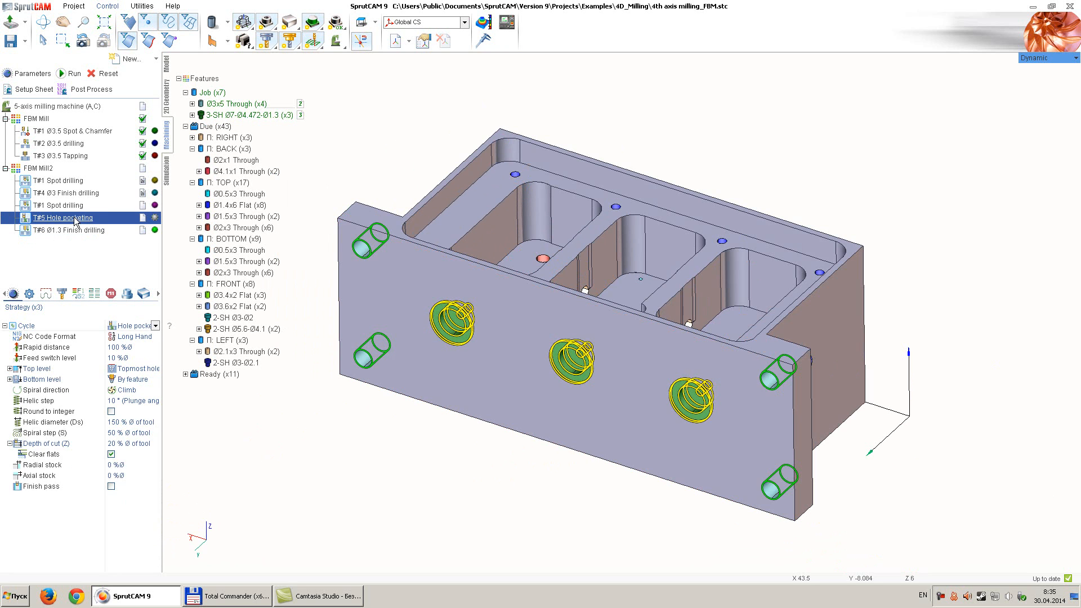
{"action": "left_click", "coordinate": [75, 206]}
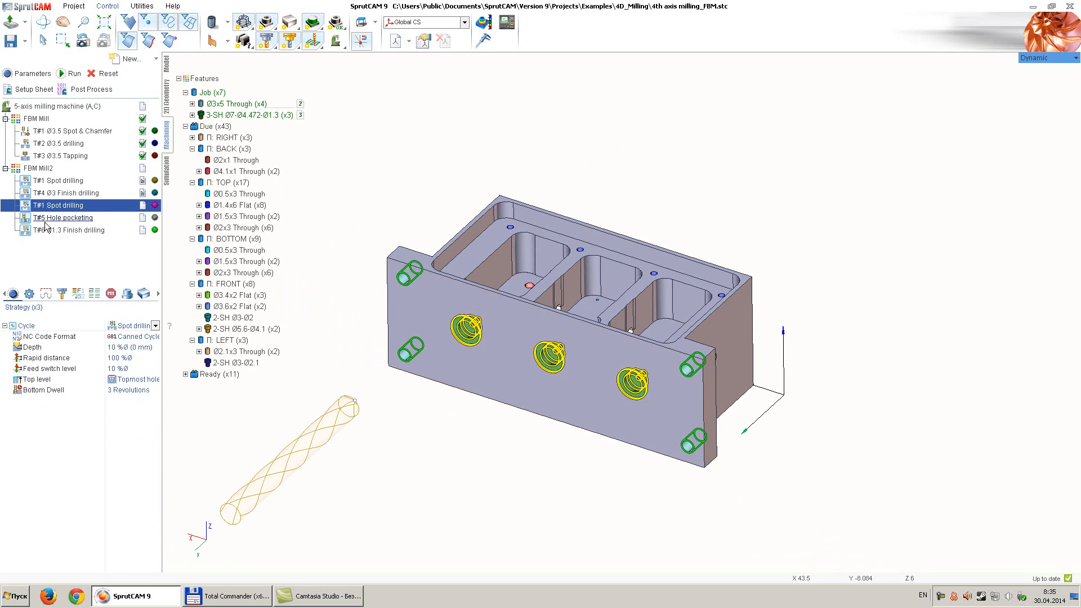
{"action": "left_click", "coordinate": [58, 181]}
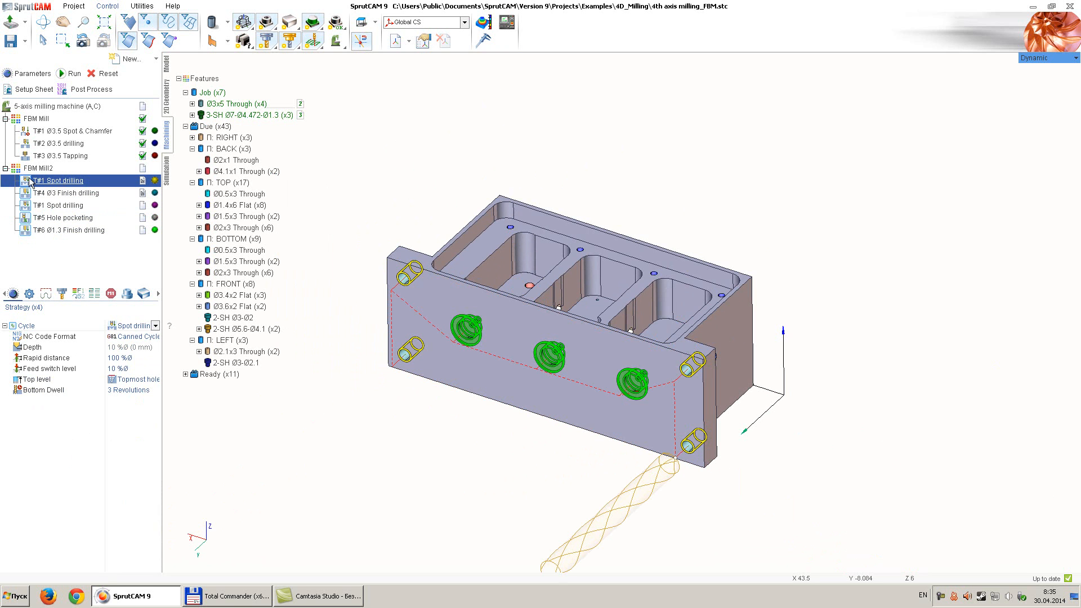
{"action": "left_click", "coordinate": [67, 194]}
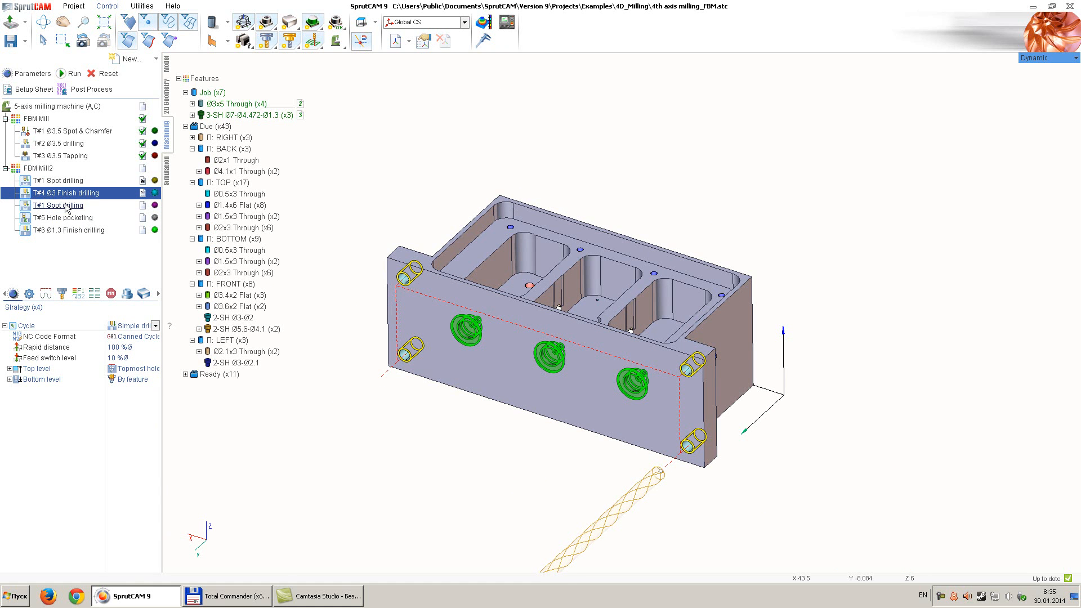
{"action": "left_click", "coordinate": [67, 206]}
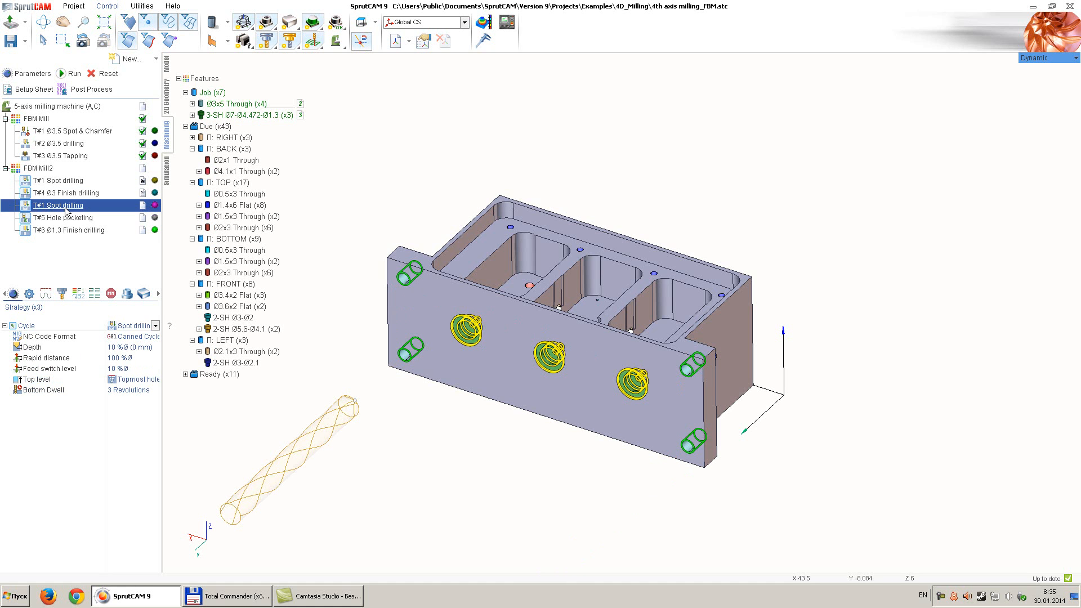
Step: Turn on Minimize tool changes in the FBM Mill2 strategy and check the holes covered by its united Spot drilling operation
{"action": "left_click", "coordinate": [43, 171]}
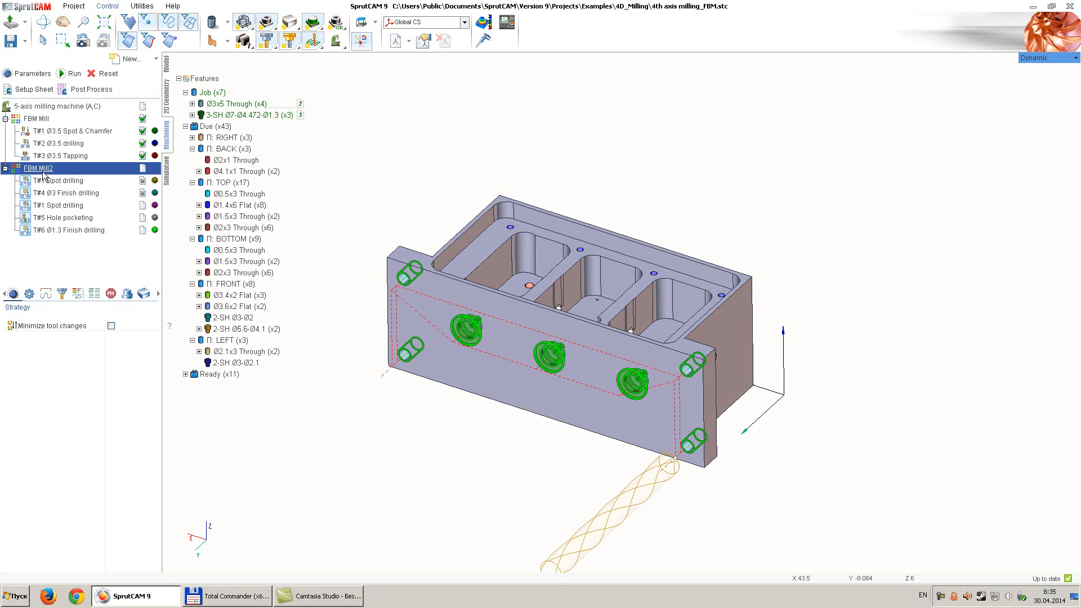
{"action": "left_click", "coordinate": [111, 326]}
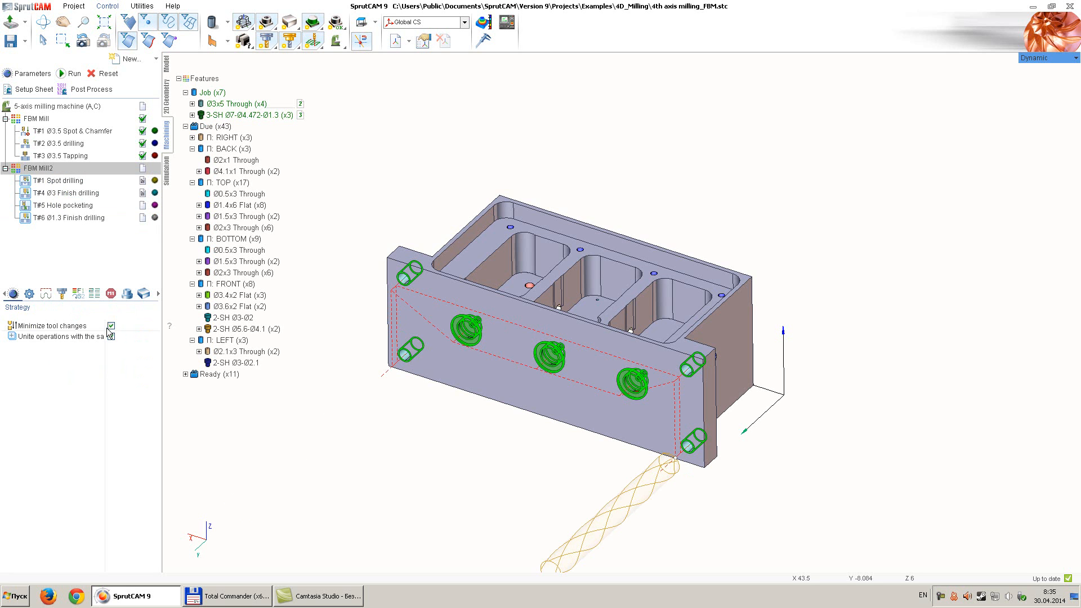
{"action": "scroll", "coordinate": [375, 340], "scroll_direction": "down", "scroll_amount": 3}
{"action": "scroll", "coordinate": [377, 358], "scroll_direction": "up", "scroll_amount": 3}
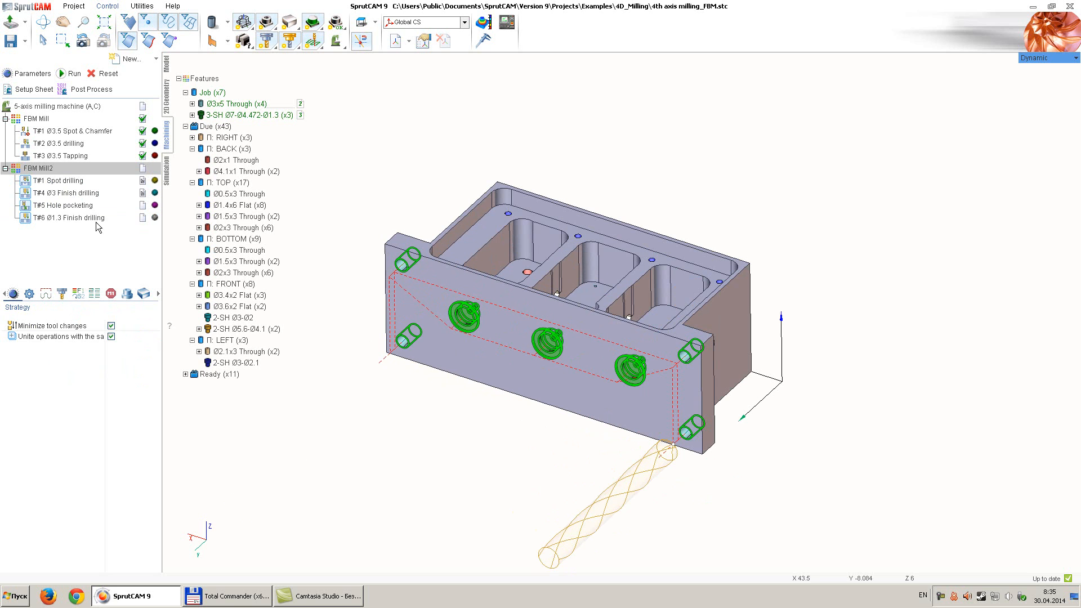
{"action": "left_click", "coordinate": [58, 182]}
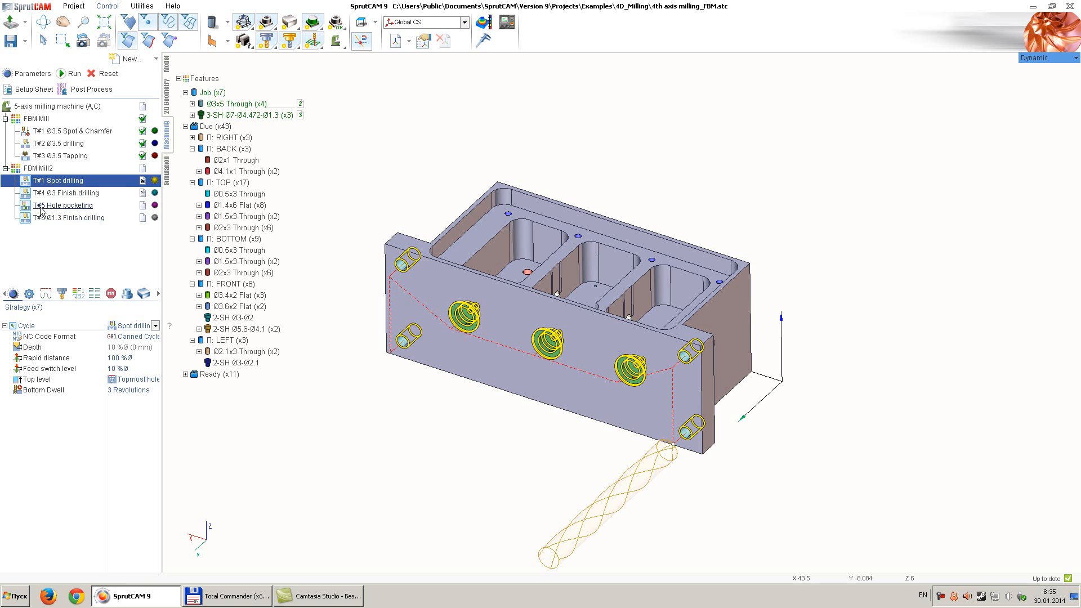
Step: Turn off the option to unite operations with the same tool in the FBM Mill2 strategy
{"action": "left_click", "coordinate": [37, 169]}
{"action": "left_click", "coordinate": [111, 336]}
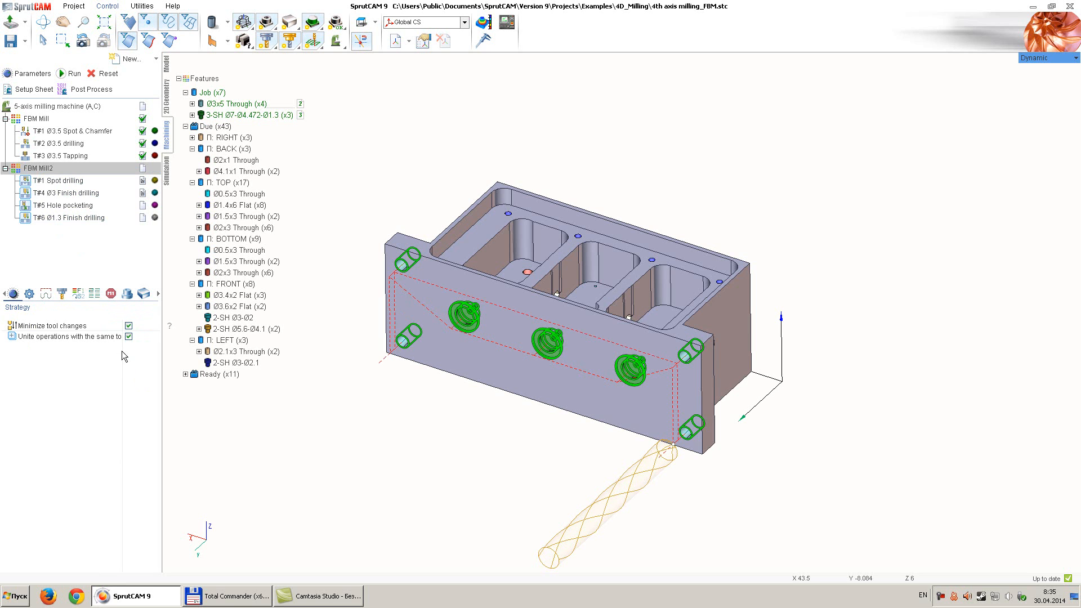
{"action": "left_click_drag", "start_coordinate": [122, 350], "coordinate": [110, 350]}
{"action": "left_click", "coordinate": [117, 337]}
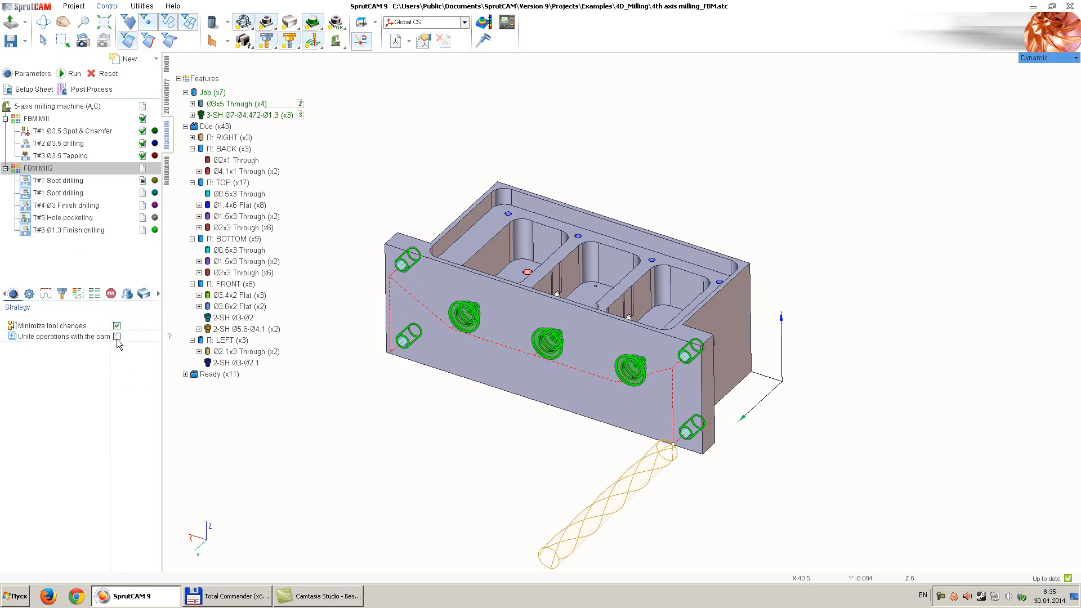
Step: Examine which holes each of the two separate Spot drilling operations in FBM Mill2 covers
{"action": "left_click", "coordinate": [61, 180]}
{"action": "left_click", "coordinate": [62, 193]}
{"action": "left_click", "coordinate": [61, 180]}
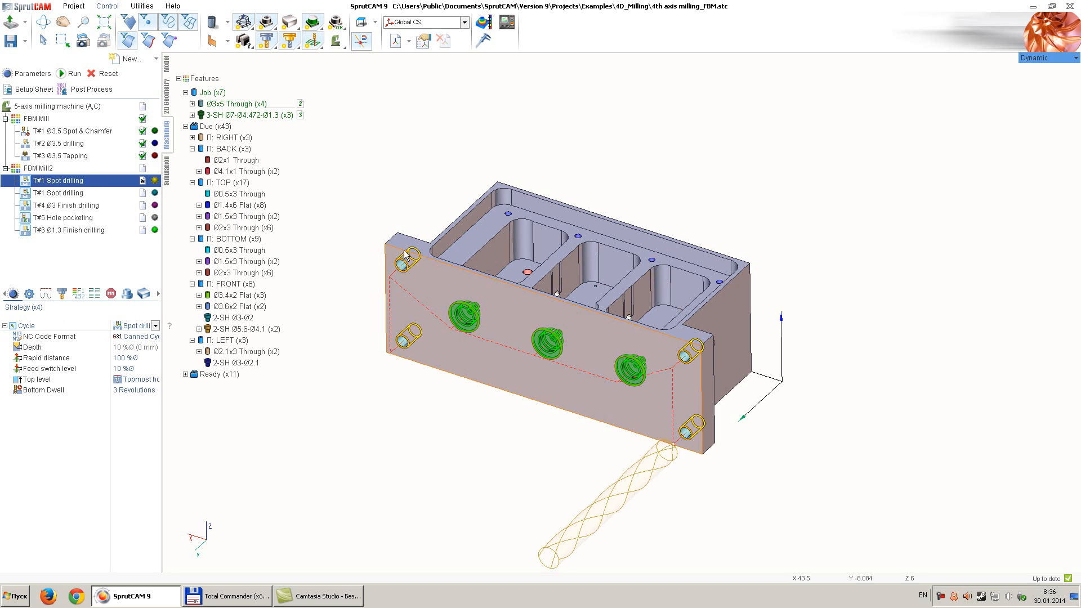
{"action": "scroll", "coordinate": [398, 261], "scroll_direction": "up", "scroll_amount": 3}
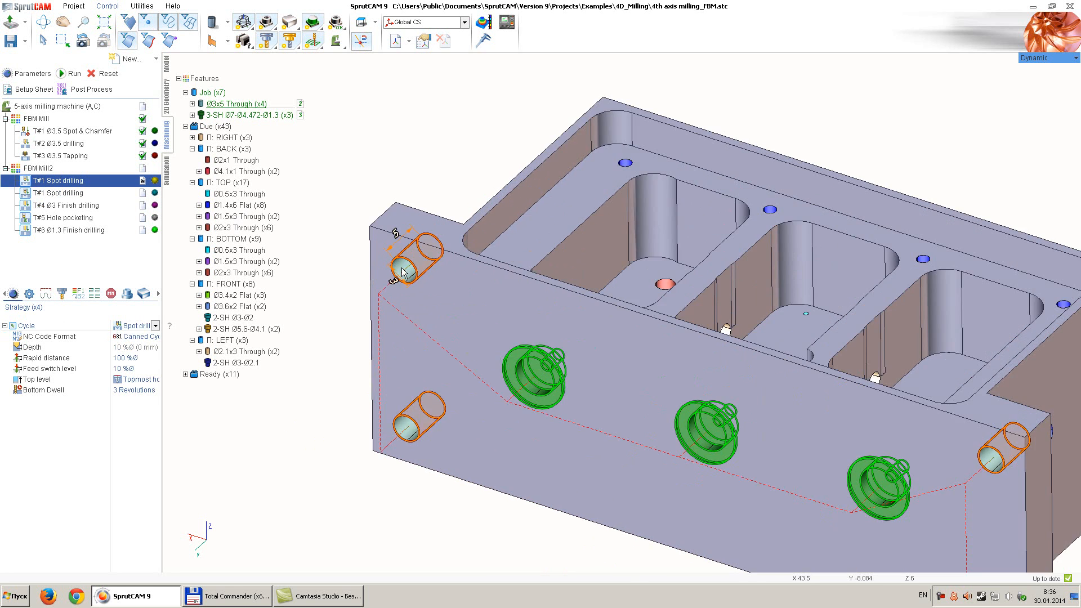
{"action": "scroll", "coordinate": [404, 276], "scroll_direction": "down", "scroll_amount": 5}
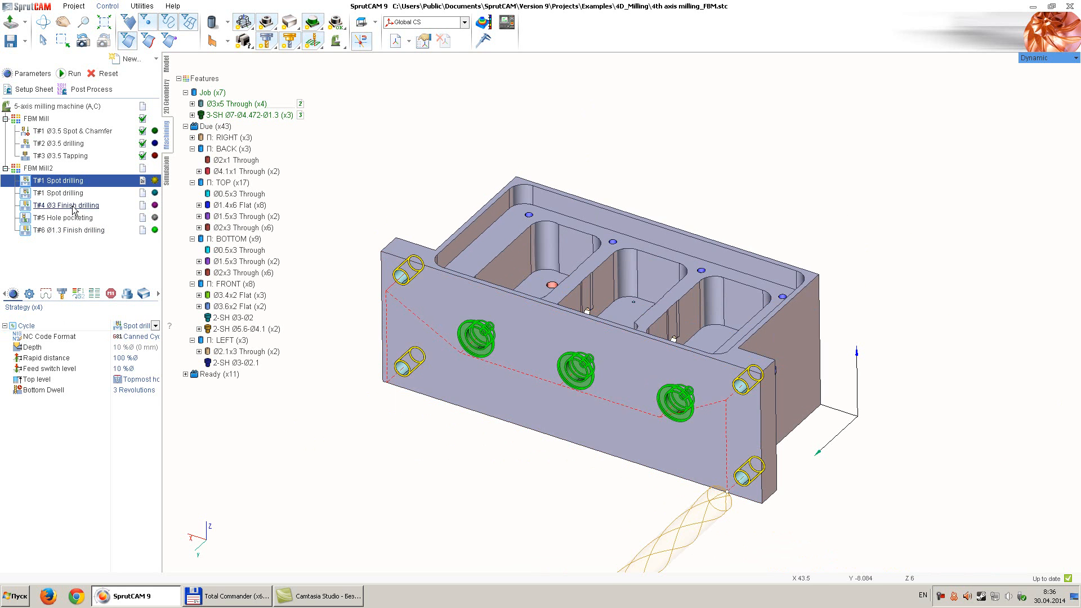
{"action": "left_click", "coordinate": [62, 193]}
{"action": "scroll", "coordinate": [505, 350], "scroll_direction": "up", "scroll_amount": 3}
{"action": "scroll", "coordinate": [506, 350], "scroll_direction": "down", "scroll_amount": 3}
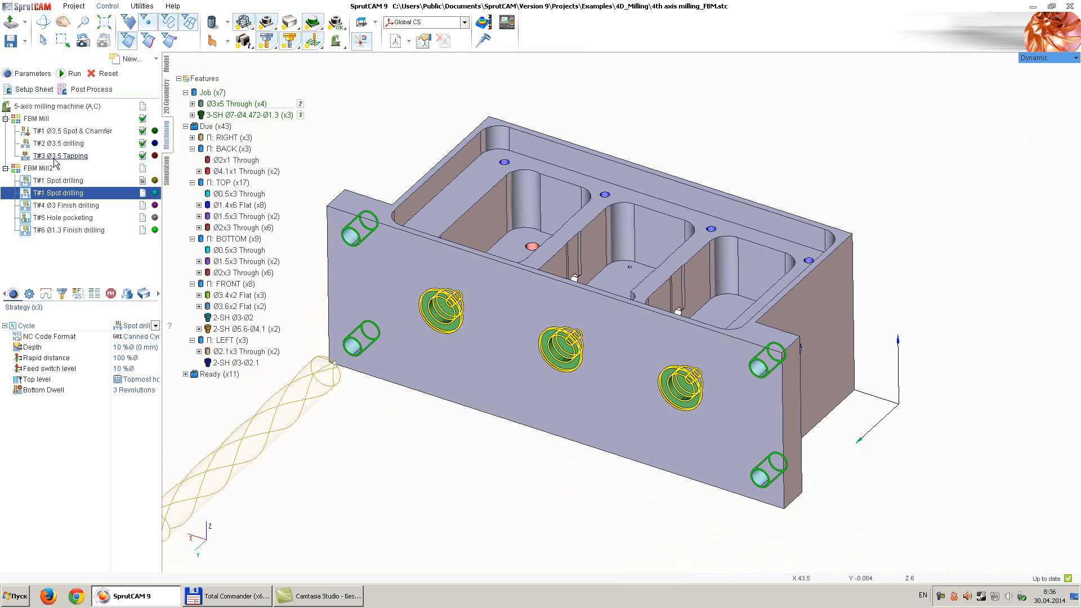
Step: Turn uniting of operations with the same tool back on for FBM Mill2, then reset and recalculate the group
{"action": "left_click", "coordinate": [37, 168]}
{"action": "left_click", "coordinate": [95, 73]}
{"action": "left_click", "coordinate": [71, 74]}
{"action": "scroll", "coordinate": [89, 292], "scroll_direction": "up", "scroll_amount": 2}
{"action": "left_click", "coordinate": [116, 336]}
{"action": "left_click", "coordinate": [103, 74]}
{"action": "left_click", "coordinate": [71, 74]}
{"action": "scroll", "coordinate": [473, 343], "scroll_direction": "down", "scroll_amount": 3}
{"action": "scroll", "coordinate": [372, 377], "scroll_direction": "up", "scroll_amount": 5}
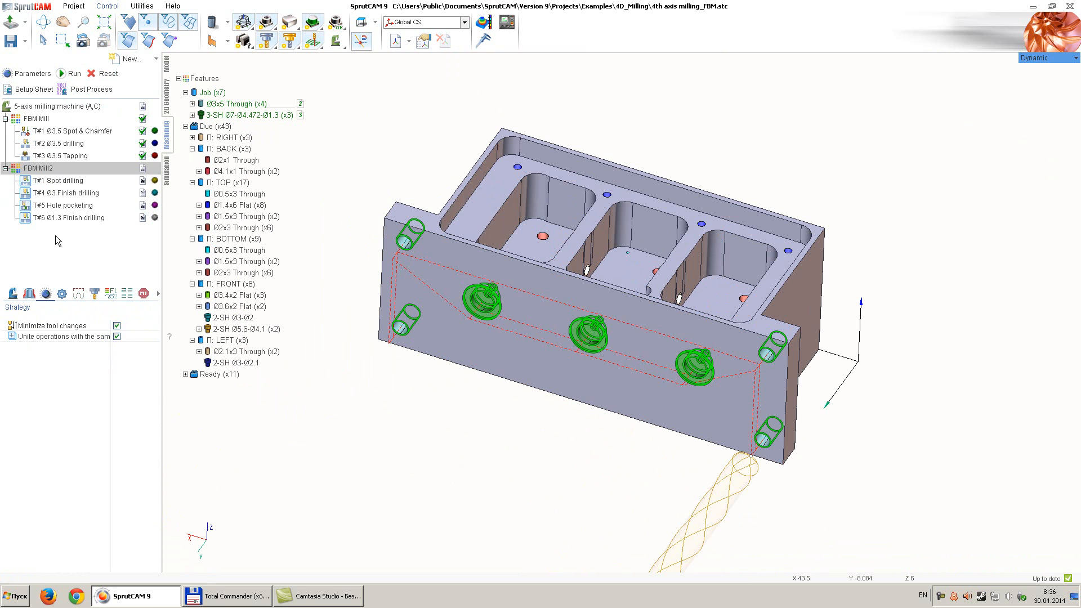
Step: Review the available cycle types, NC code formats and depth setting of the united Spot drilling operation, widening the parameter area to read them
{"action": "left_click", "coordinate": [59, 181]}
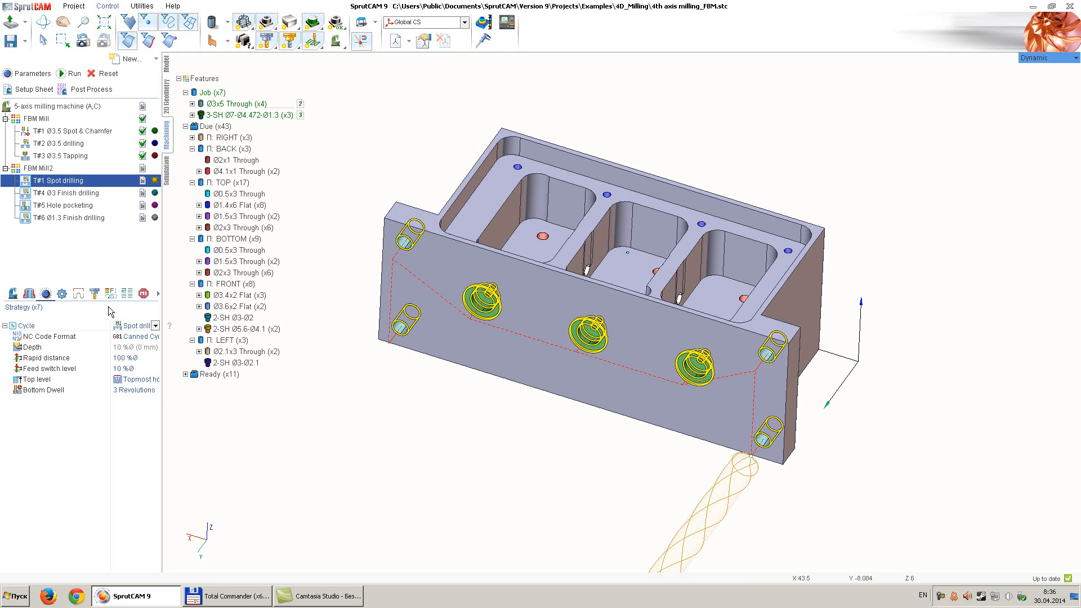
{"action": "left_click_drag", "start_coordinate": [173, 133], "coordinate": [204, 148]}
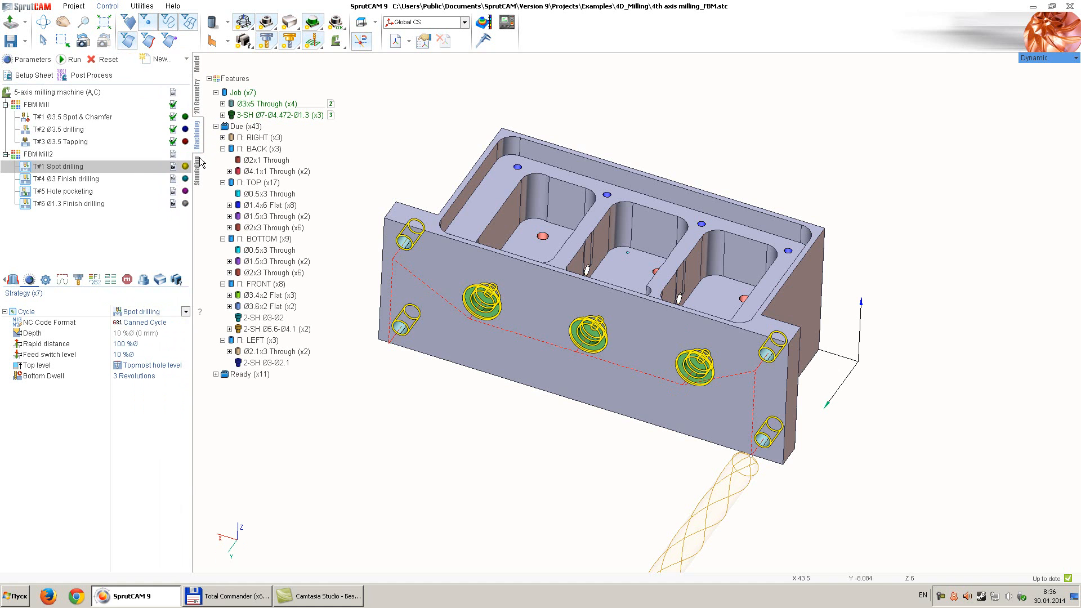
{"action": "left_click", "coordinate": [164, 317]}
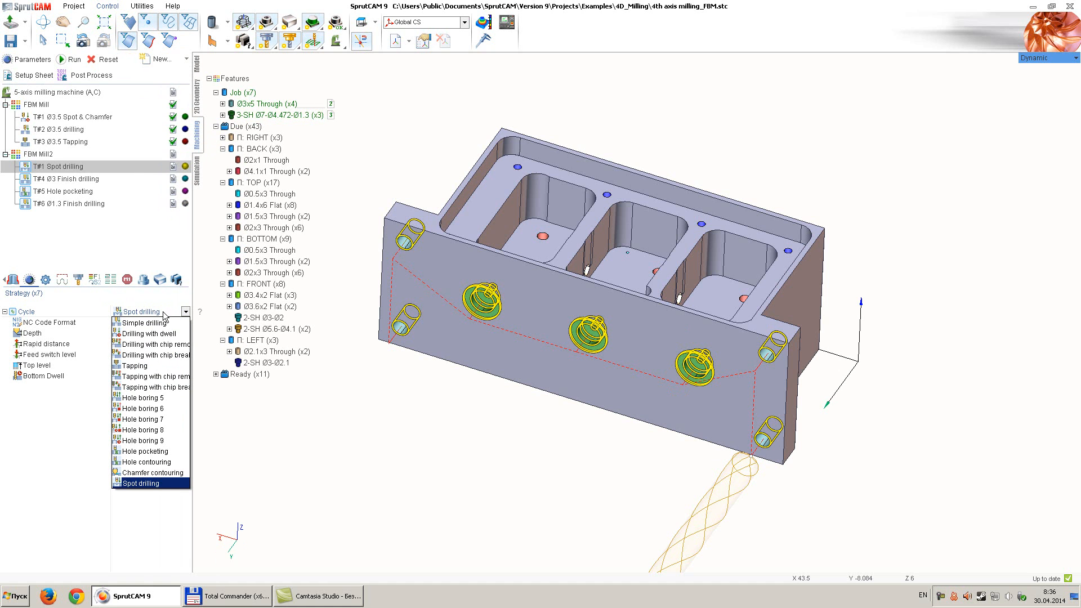
{"action": "left_click", "coordinate": [142, 483]}
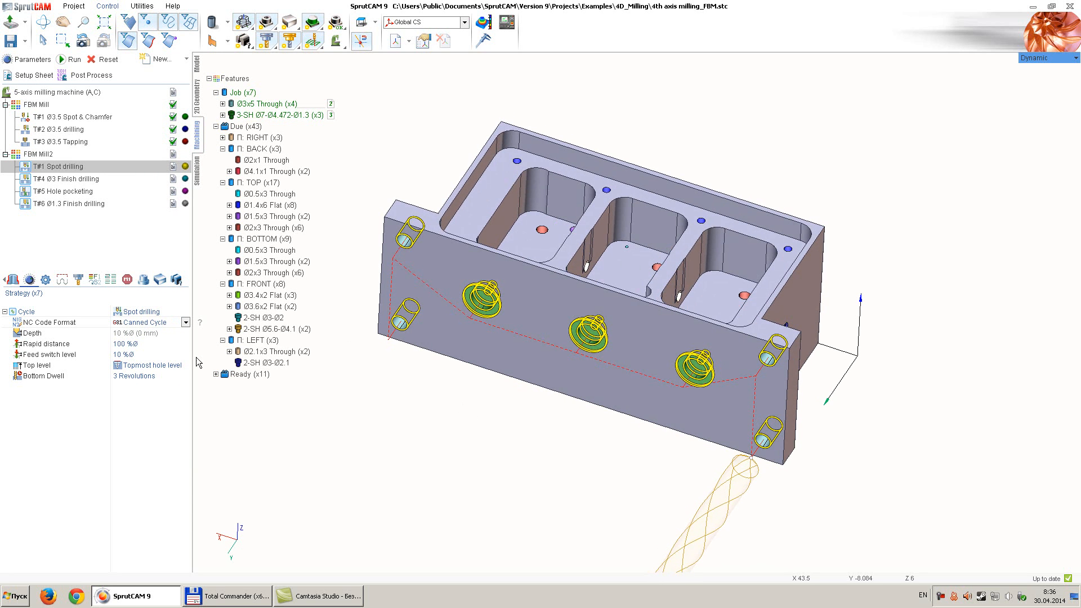
{"action": "left_click", "coordinate": [157, 325]}
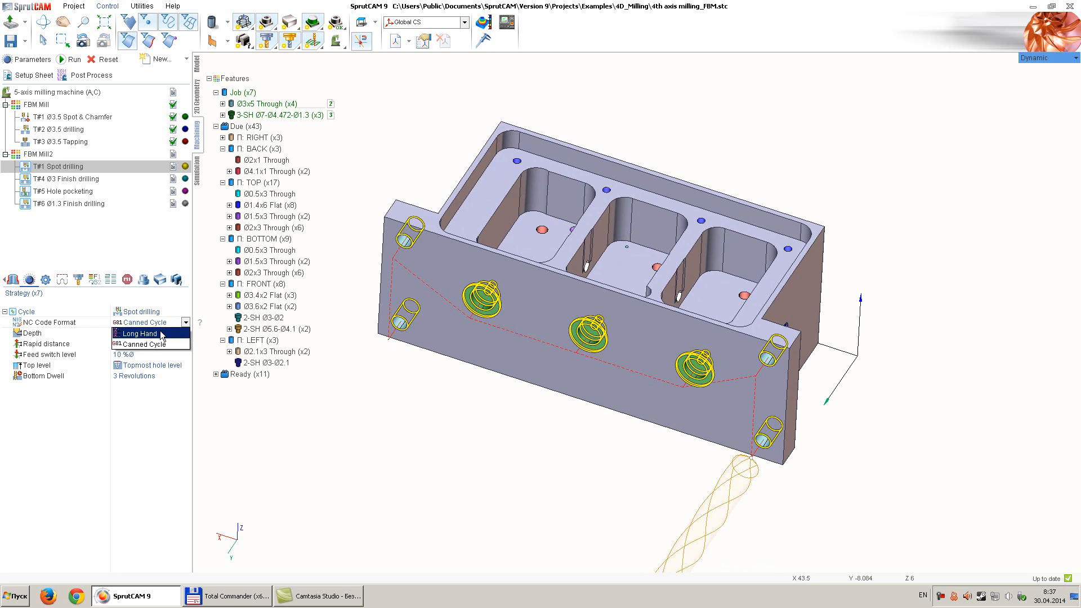
{"action": "left_click", "coordinate": [166, 323]}
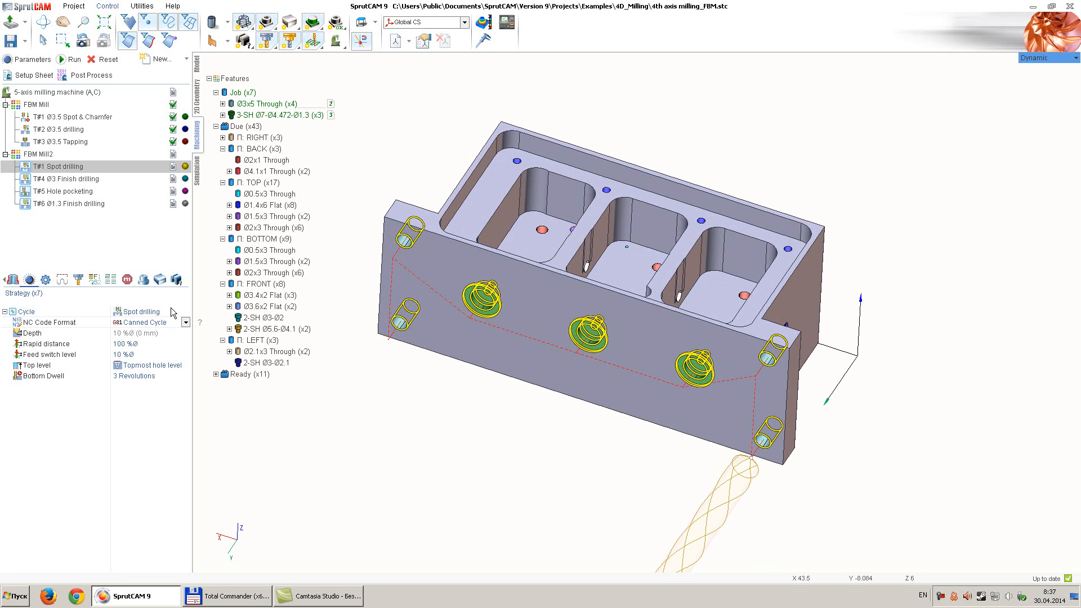
{"action": "left_click", "coordinate": [161, 333]}
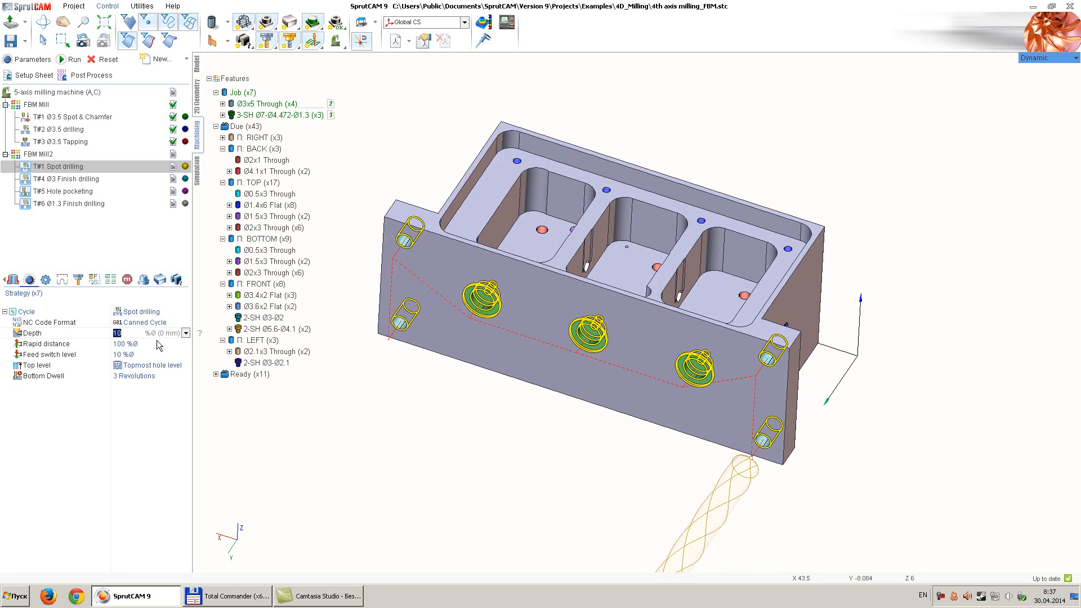
{"action": "left_click", "coordinate": [157, 343]}
Step: Change the cycle of the united Spot drilling operation to Simple drilling and select its Top level parameter
{"action": "left_click", "coordinate": [161, 313]}
{"action": "left_click", "coordinate": [162, 313]}
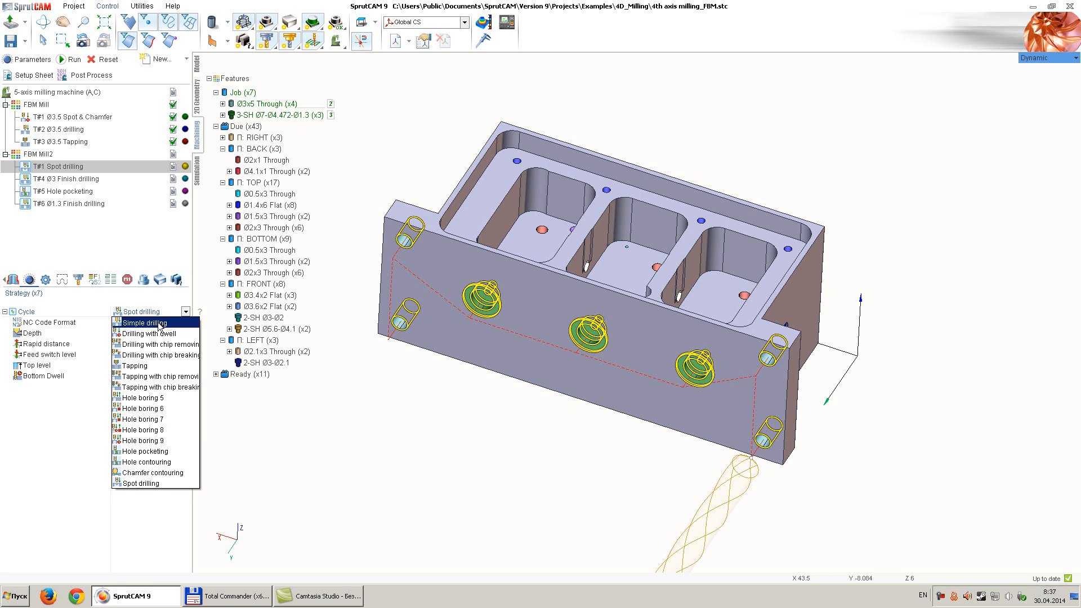
{"action": "left_click", "coordinate": [160, 324]}
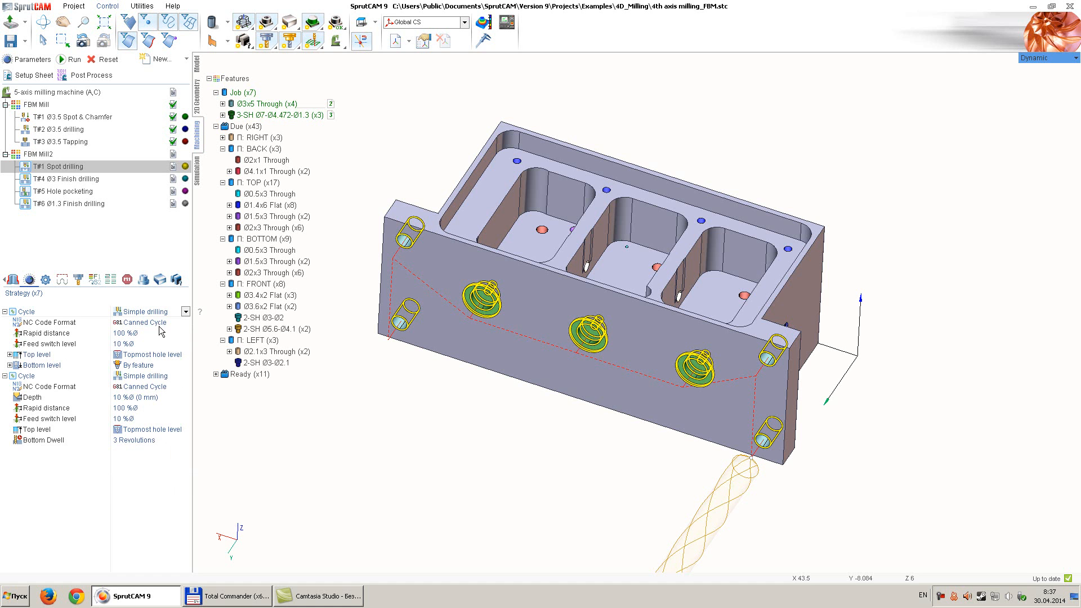
{"action": "left_click", "coordinate": [149, 356]}
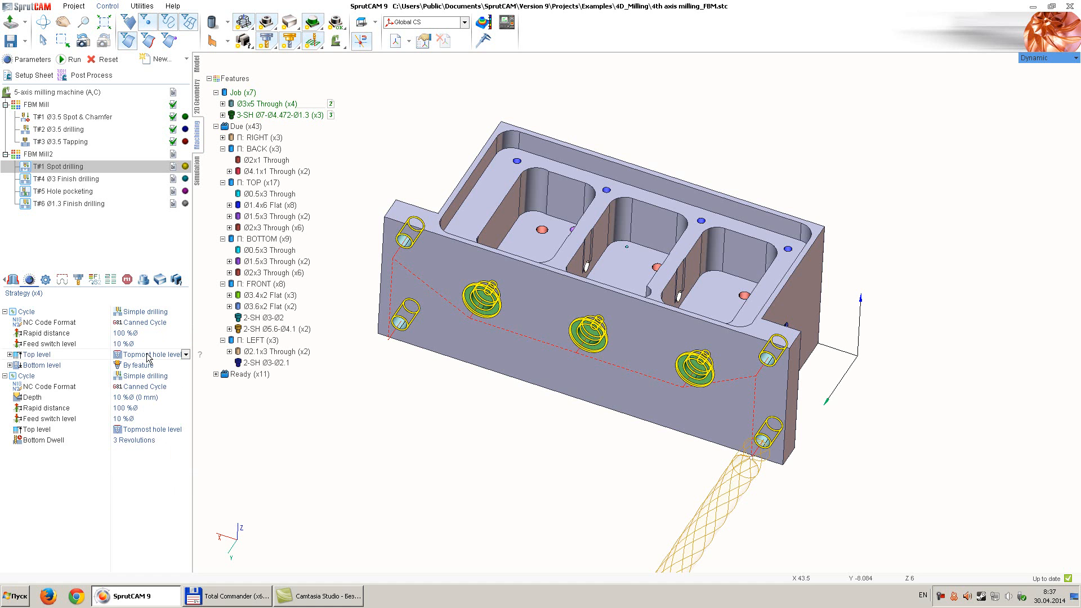
Step: Compare the drill tip's position at the Top level and at the Bottom level in the corner Ø3x5 Through hole
{"action": "scroll", "coordinate": [420, 431], "scroll_direction": "down", "scroll_amount": 4}
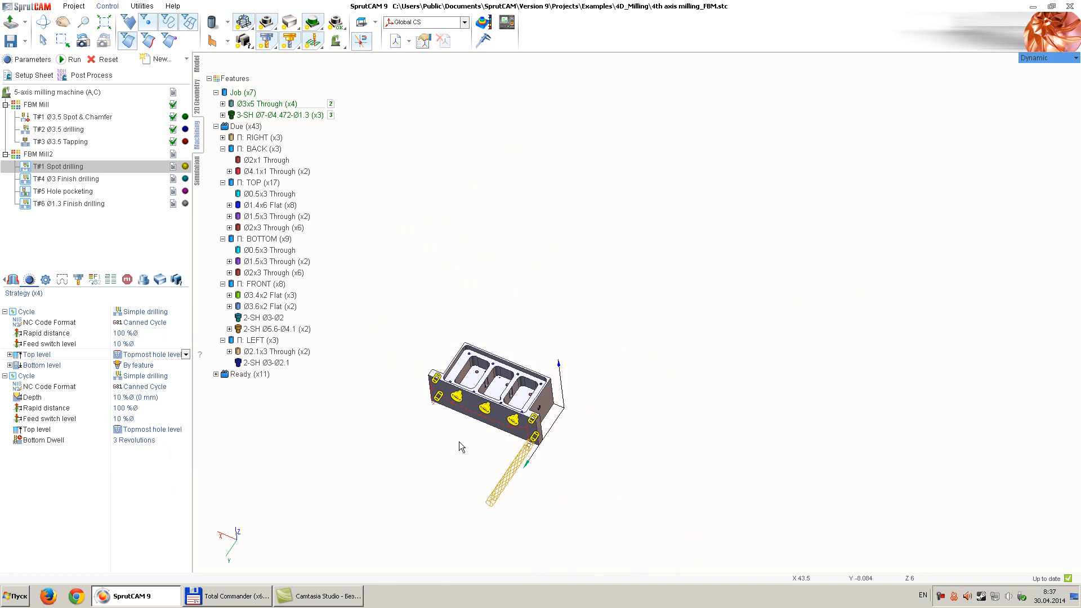
{"action": "scroll", "coordinate": [455, 439], "scroll_direction": "up", "scroll_amount": 8}
{"action": "scroll", "coordinate": [510, 430], "scroll_direction": "up", "scroll_amount": 3}
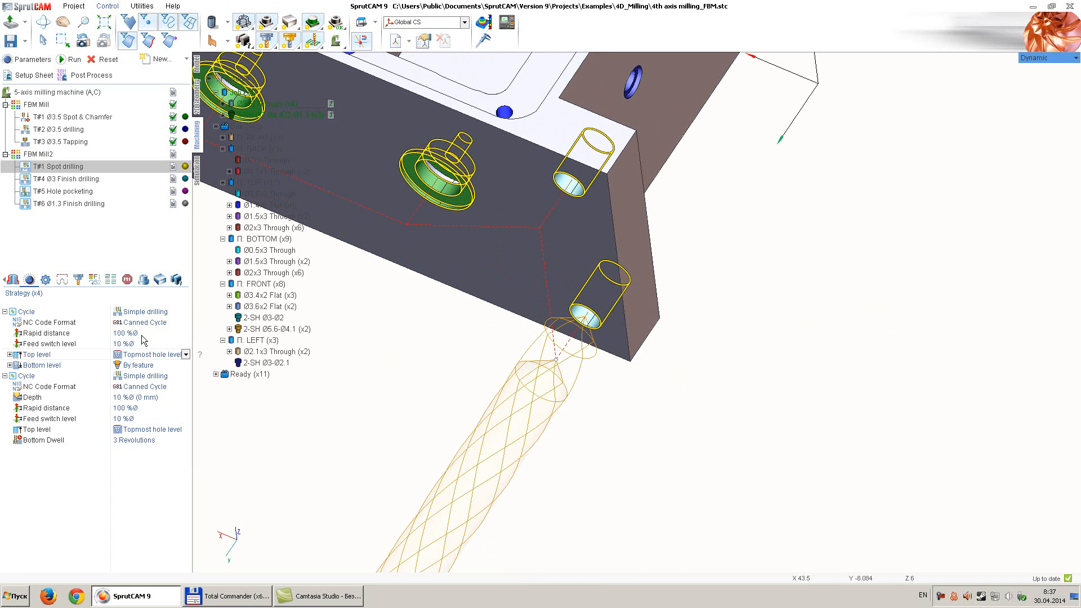
{"action": "left_click", "coordinate": [151, 364]}
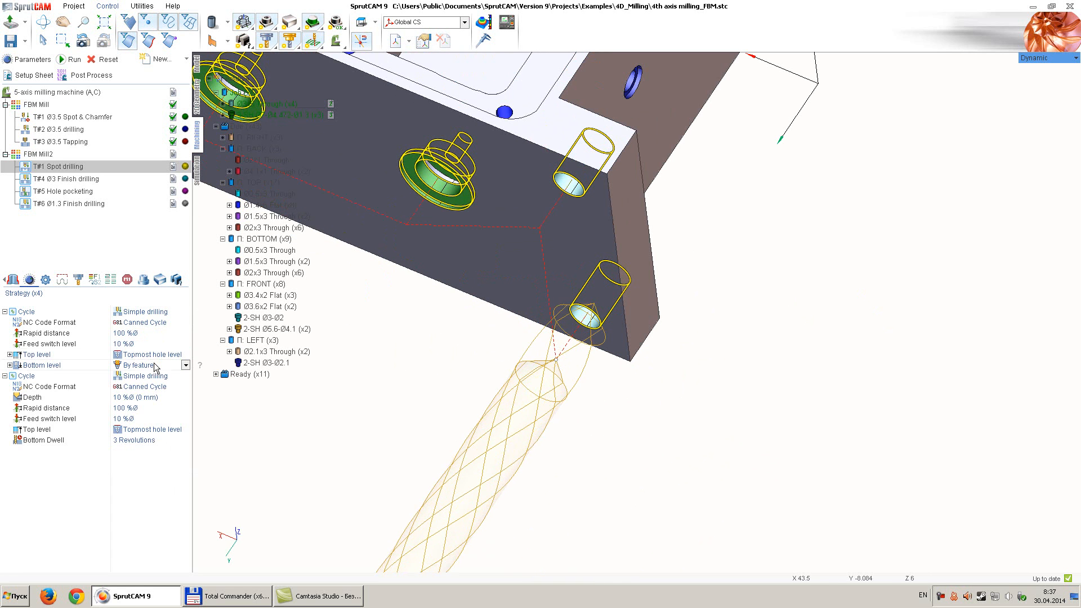
{"action": "left_click", "coordinate": [160, 357]}
{"action": "middle_click_drag", "start_coordinate": [388, 338], "coordinate": [420, 410]}
{"action": "middle_click_drag", "start_coordinate": [328, 216], "coordinate": [483, 320]}
{"action": "scroll", "coordinate": [485, 318], "scroll_direction": "down", "scroll_amount": 6}
{"action": "scroll", "coordinate": [521, 397], "scroll_direction": "up", "scroll_amount": 10}
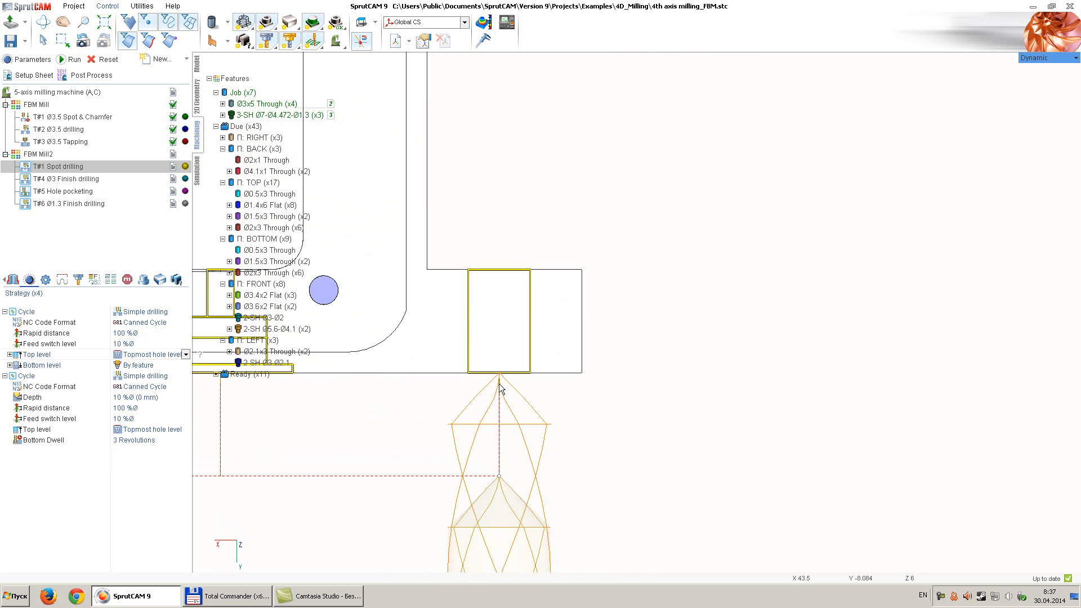
{"action": "left_click", "coordinate": [137, 366]}
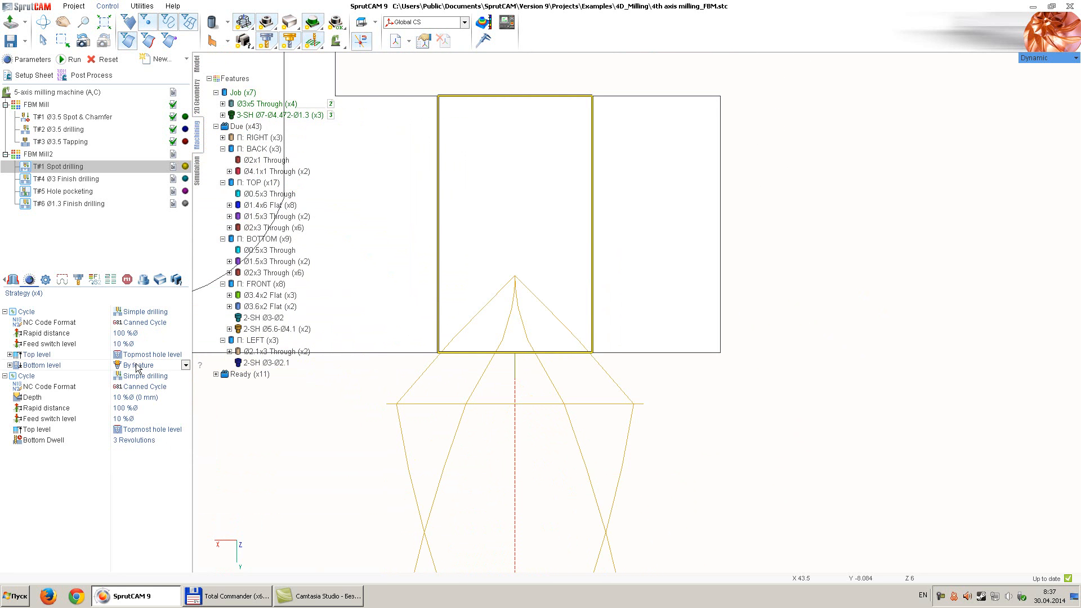
{"action": "mouse_move", "coordinate": [354, 425]}
{"action": "middle_mouse_down"}
{"action": "mouse_move", "coordinate": [374, 417]}
{"action": "mouse_move", "coordinate": [358, 414]}
{"action": "middle_mouse_up"}
{"action": "scroll", "coordinate": [463, 401], "scroll_direction": "down", "scroll_amount": 3}
{"action": "scroll", "coordinate": [601, 422], "scroll_direction": "up", "scroll_amount": 3}
{"action": "middle_click_drag", "start_coordinate": [744, 454], "coordinate": [743, 451]}
{"action": "scroll", "coordinate": [546, 296], "scroll_direction": "down", "scroll_amount": 9}
{"action": "scroll", "coordinate": [674, 406], "scroll_direction": "up", "scroll_amount": 6}
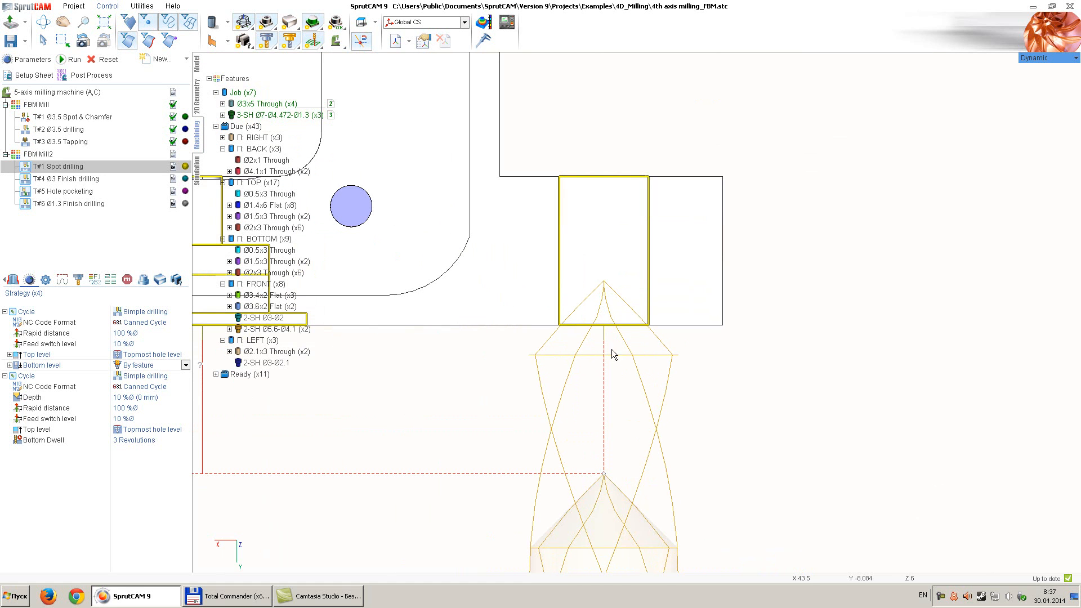
Step: Set the Additional shift of the united Spot drilling operation's Bottom level to -1 mm
{"action": "scroll", "coordinate": [605, 359], "scroll_direction": "down", "scroll_amount": 5}
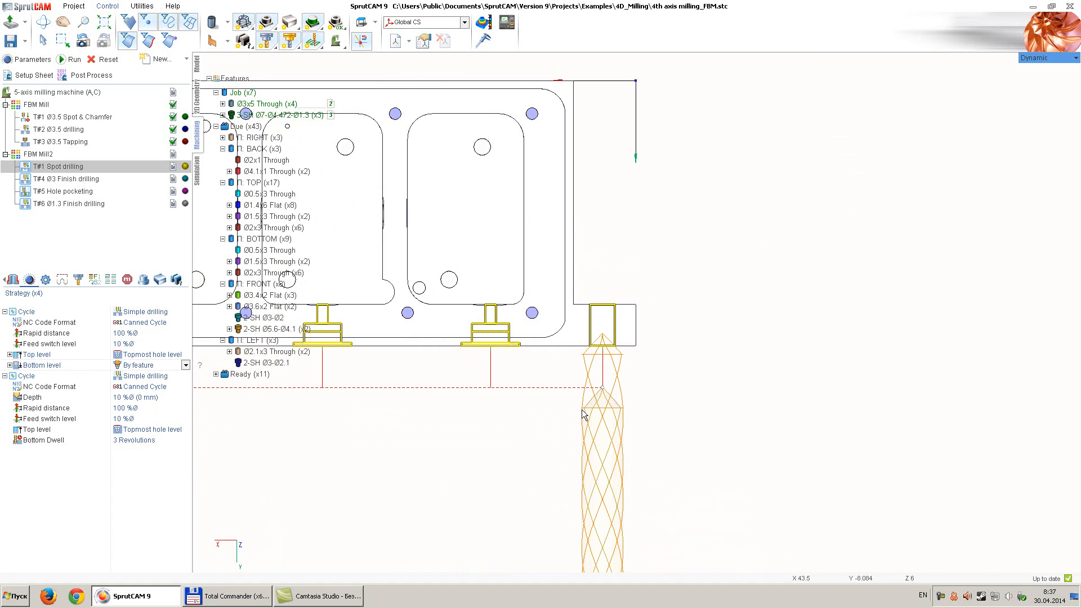
{"action": "scroll", "coordinate": [608, 343], "scroll_direction": "up", "scroll_amount": 3}
{"action": "scroll", "coordinate": [565, 354], "scroll_direction": "up", "scroll_amount": 3}
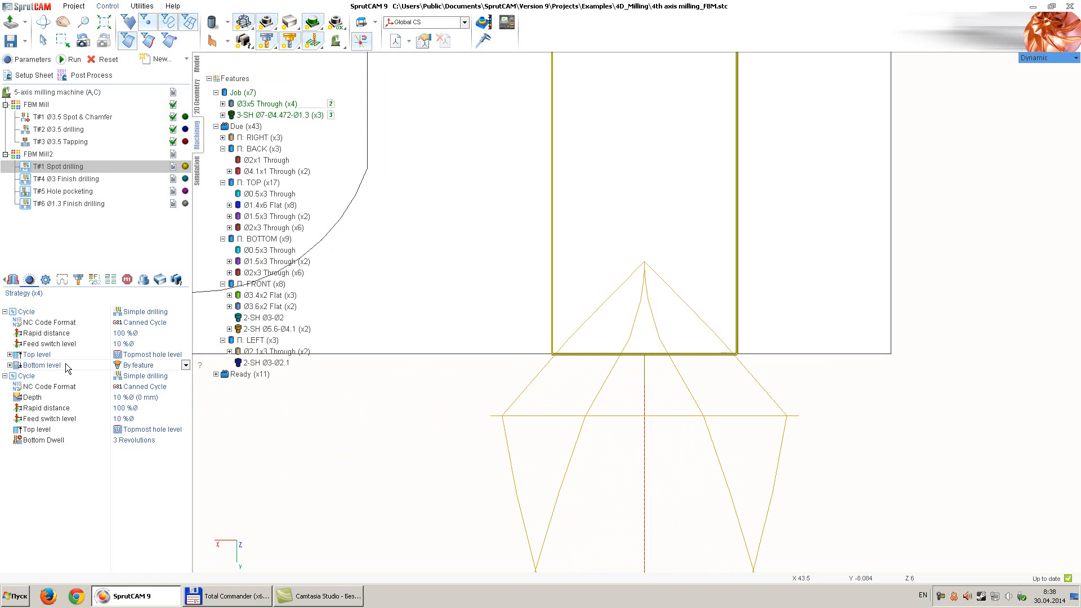
{"action": "left_click", "coordinate": [10, 366]}
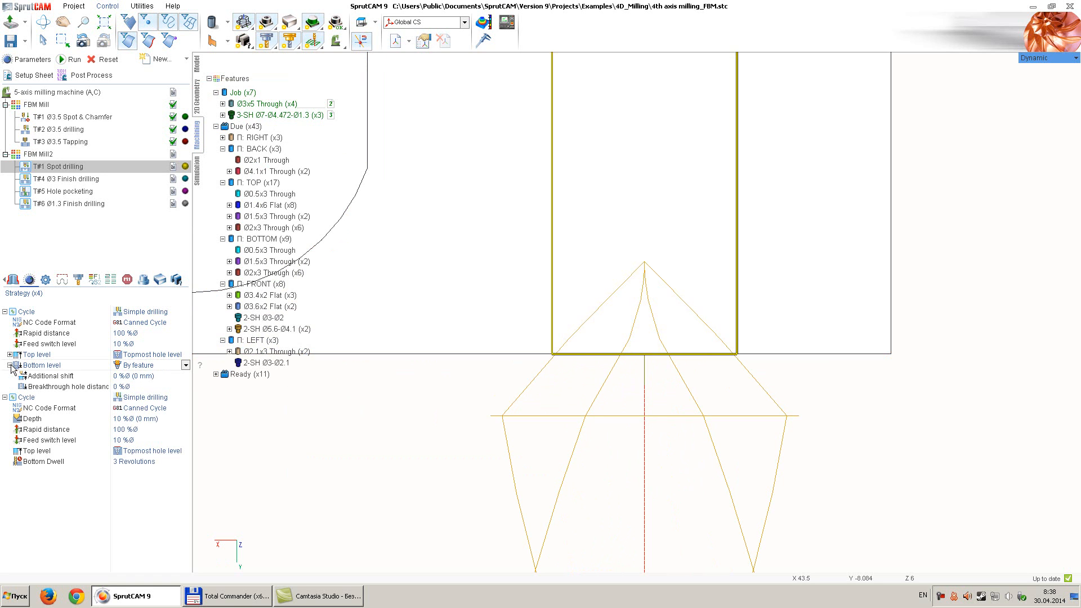
{"action": "left_click", "coordinate": [134, 376]}
{"action": "left_click", "coordinate": [167, 376]}
{"action": "left_click", "coordinate": [160, 386]}
{"action": "type", "text": "-1"}
{"action": "scroll", "coordinate": [492, 337], "scroll_direction": "down", "scroll_amount": 3}
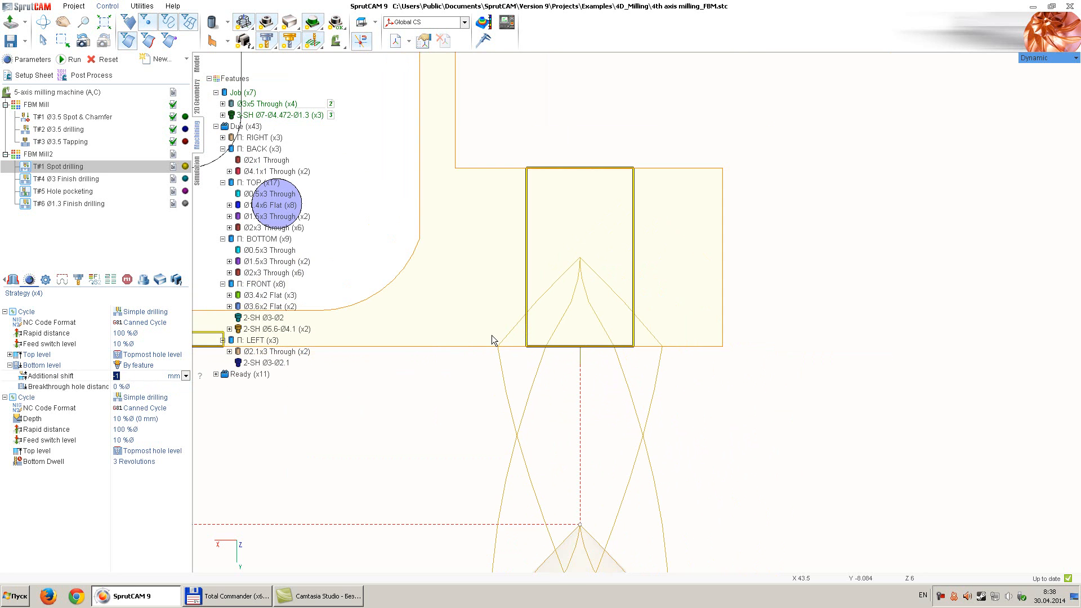
Step: Set the Bottom level's Additional shift to -0.2 mm and recalculate the united Spot drilling operation
{"action": "scroll", "coordinate": [492, 338], "scroll_direction": "up", "scroll_amount": 3}
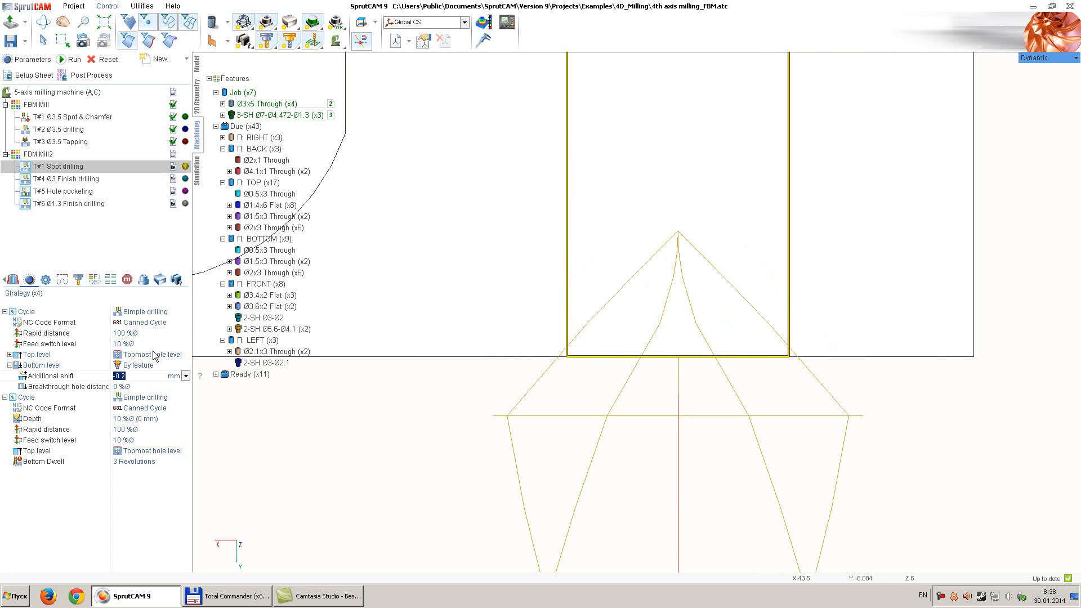
{"action": "scroll", "coordinate": [534, 344], "scroll_direction": "down", "scroll_amount": 3}
{"action": "scroll", "coordinate": [523, 351], "scroll_direction": "up", "scroll_amount": 3}
{"action": "middle_click_drag", "start_coordinate": [524, 350], "coordinate": [512, 329]}
{"action": "scroll", "coordinate": [545, 351], "scroll_direction": "down", "scroll_amount": 3}
{"action": "scroll", "coordinate": [545, 355], "scroll_direction": "down", "scroll_amount": 2}
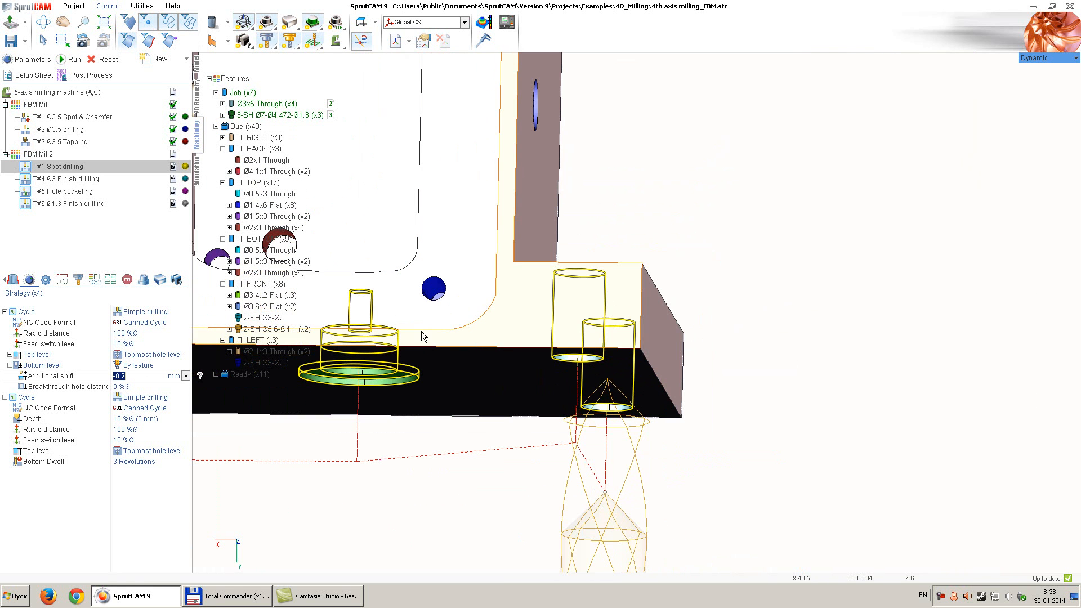
{"action": "left_click", "coordinate": [76, 61]}
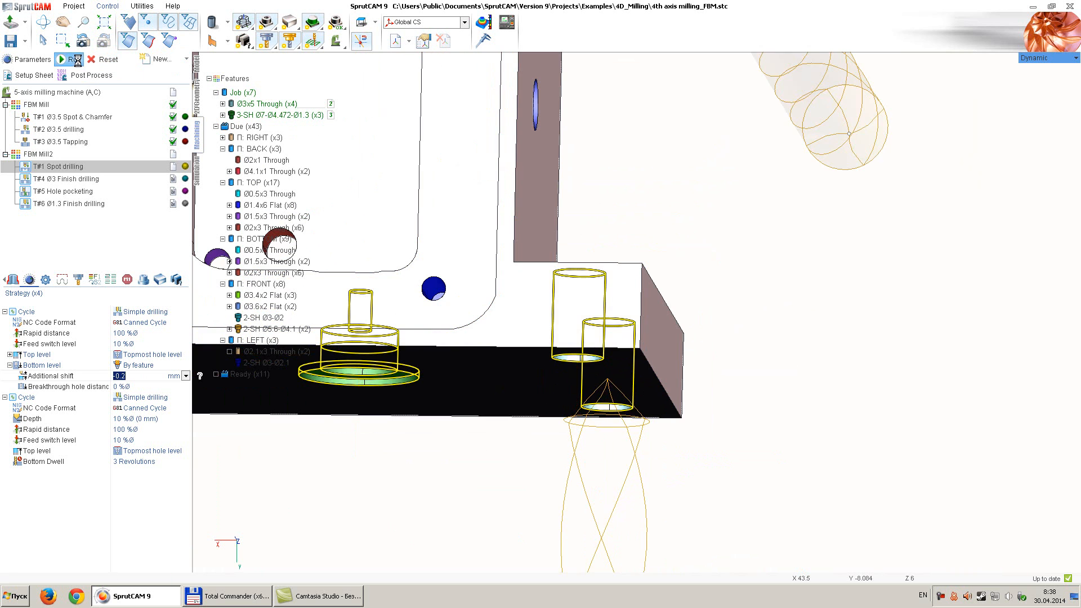
{"action": "mouse_move", "coordinate": [565, 278]}
{"action": "middle_mouse_down"}
{"action": "mouse_move", "coordinate": [582, 292]}
{"action": "mouse_move", "coordinate": [561, 281]}
{"action": "mouse_move", "coordinate": [571, 284]}
{"action": "middle_mouse_up"}
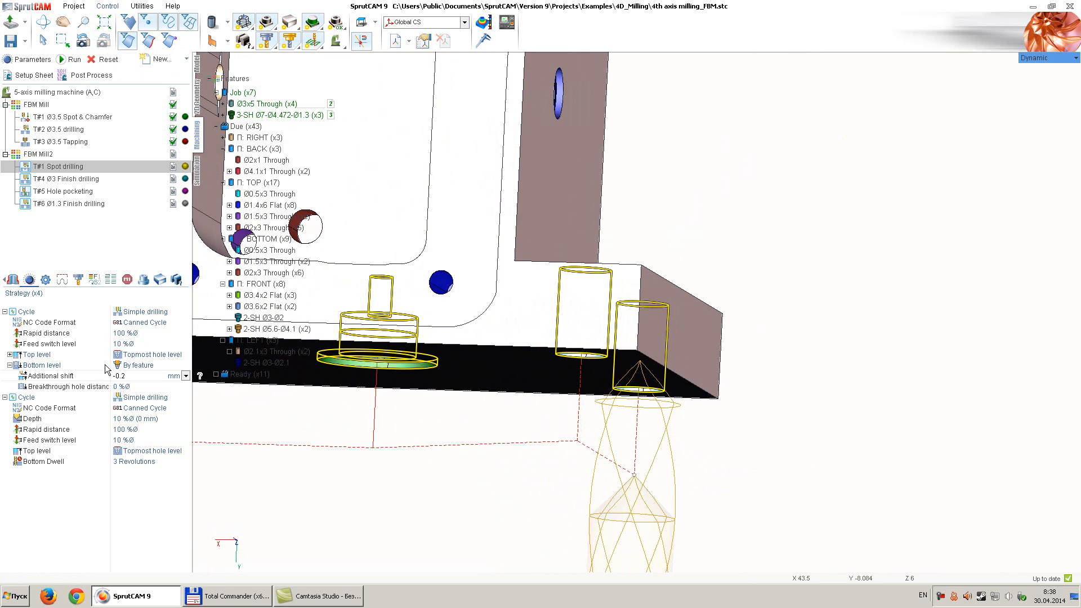
Step: Change the Spot drilling operation's cycle to Tapping and go through its Thread pitch, Spindle position and Socket type parameters
{"action": "left_click", "coordinate": [149, 343]}
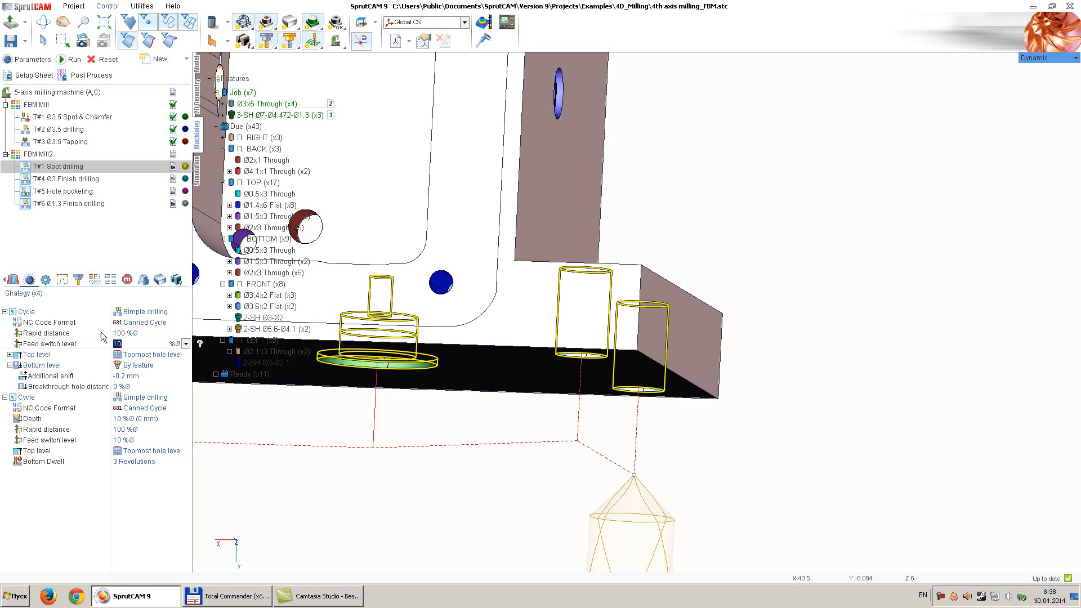
{"action": "left_click", "coordinate": [148, 313]}
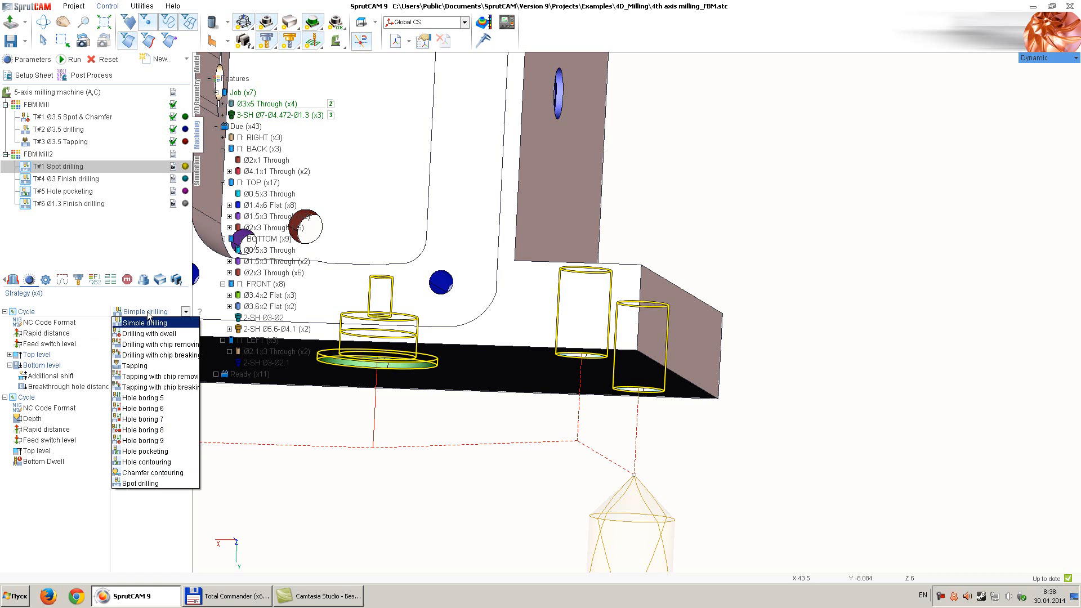
{"action": "left_click", "coordinate": [151, 365]}
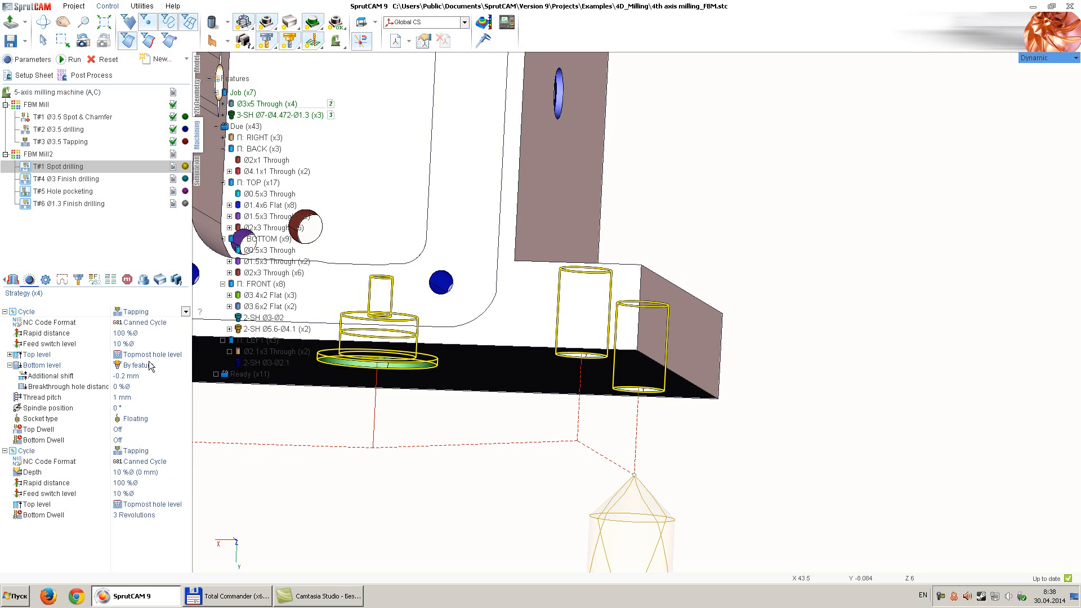
{"action": "left_click", "coordinate": [162, 396]}
{"action": "left_click", "coordinate": [158, 406]}
{"action": "left_click", "coordinate": [157, 417]}
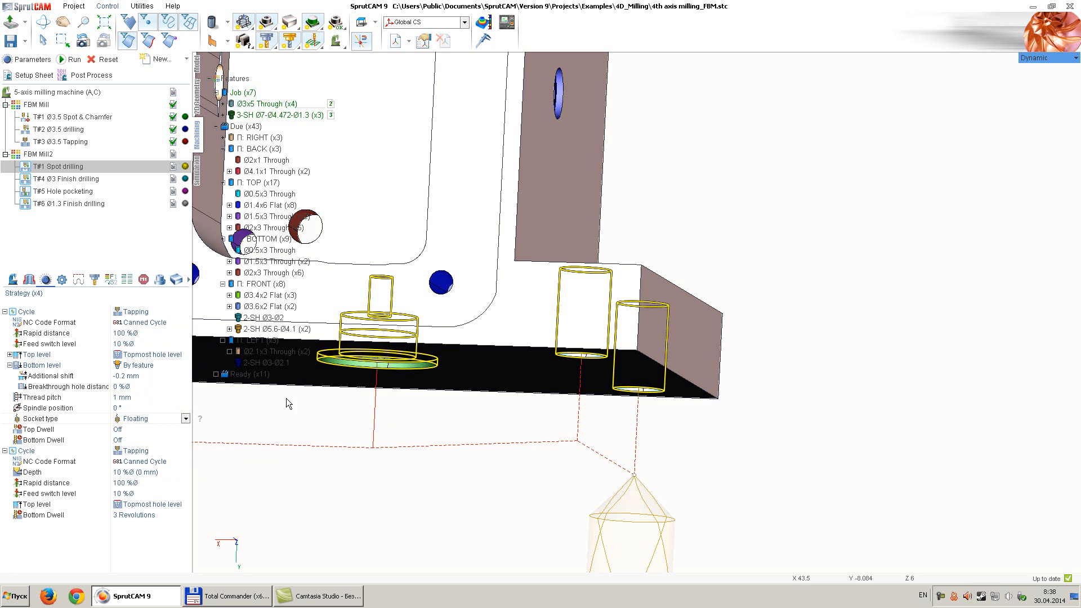
{"action": "scroll", "coordinate": [535, 439], "scroll_direction": "down", "scroll_amount": 5}
{"action": "middle_click_drag", "start_coordinate": [420, 496], "coordinate": [359, 412]}
{"action": "scroll", "coordinate": [340, 420], "scroll_direction": "up", "scroll_amount": 3}
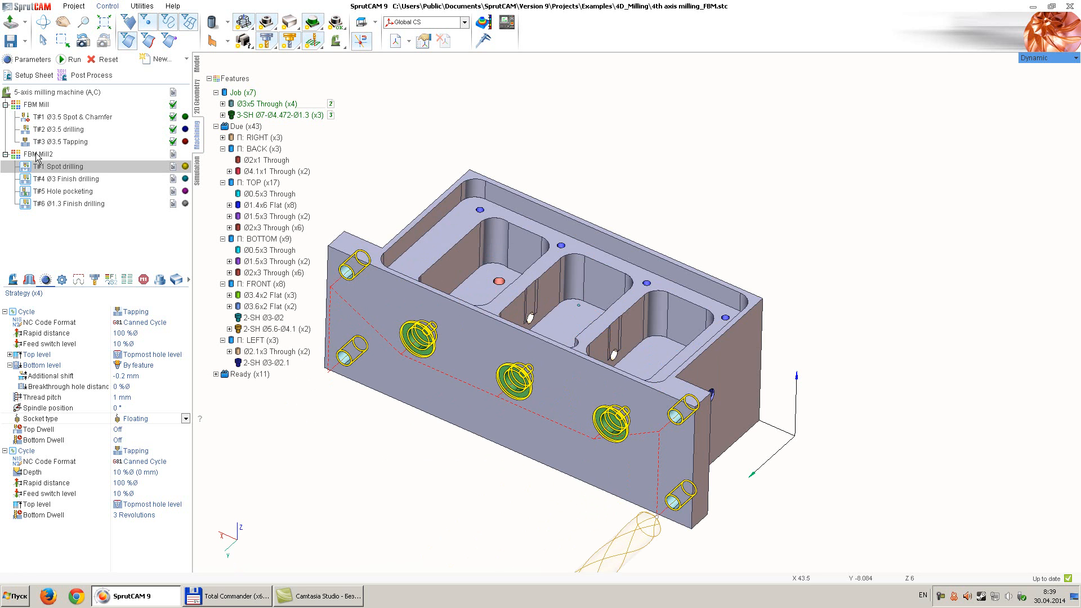
{"action": "scroll", "coordinate": [501, 344], "scroll_direction": "down", "scroll_amount": 1}
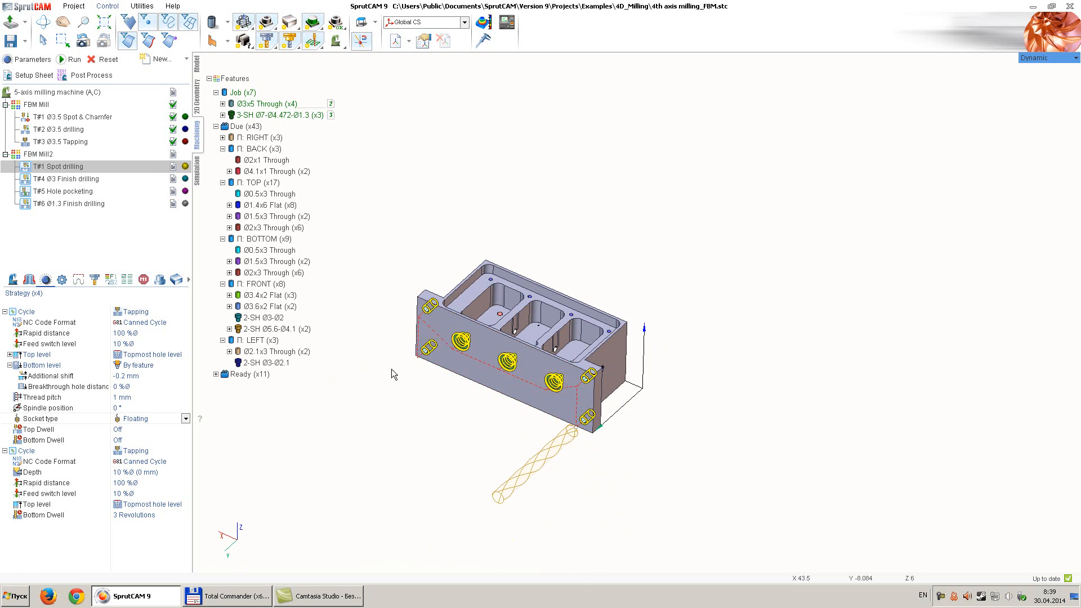
{"action": "scroll", "coordinate": [411, 363], "scroll_direction": "down", "scroll_amount": 1}
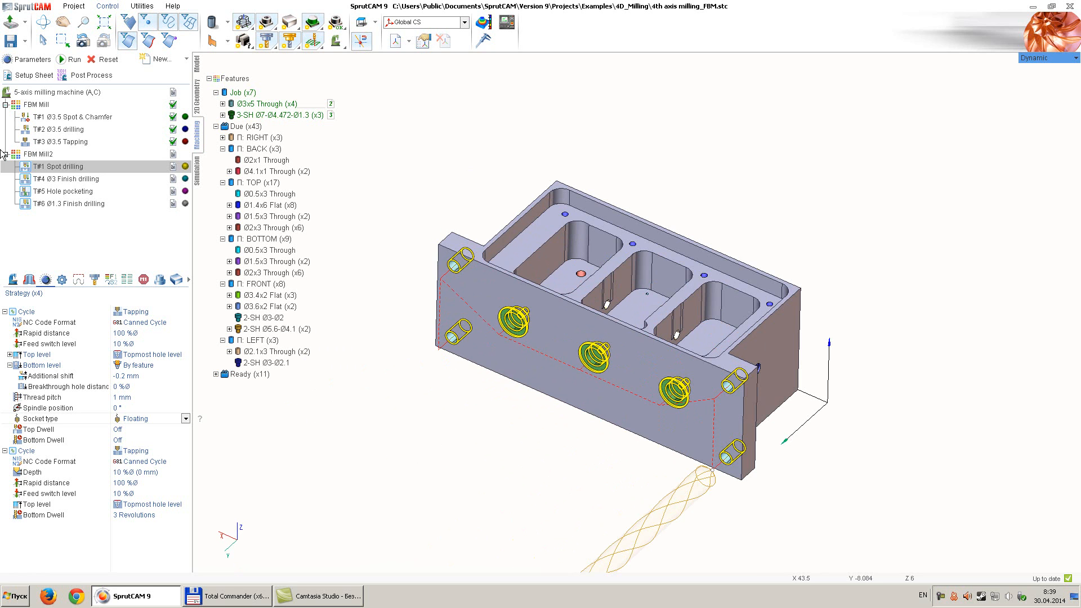